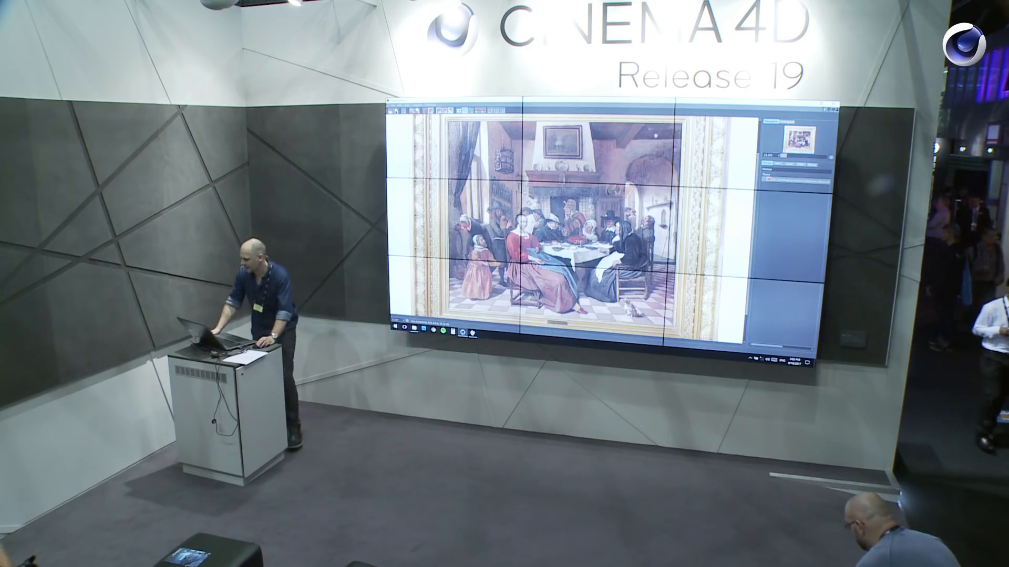
Leave the Picture Viewer and switch the interface layout from Startup to Sculpt
left_click(817, 103)
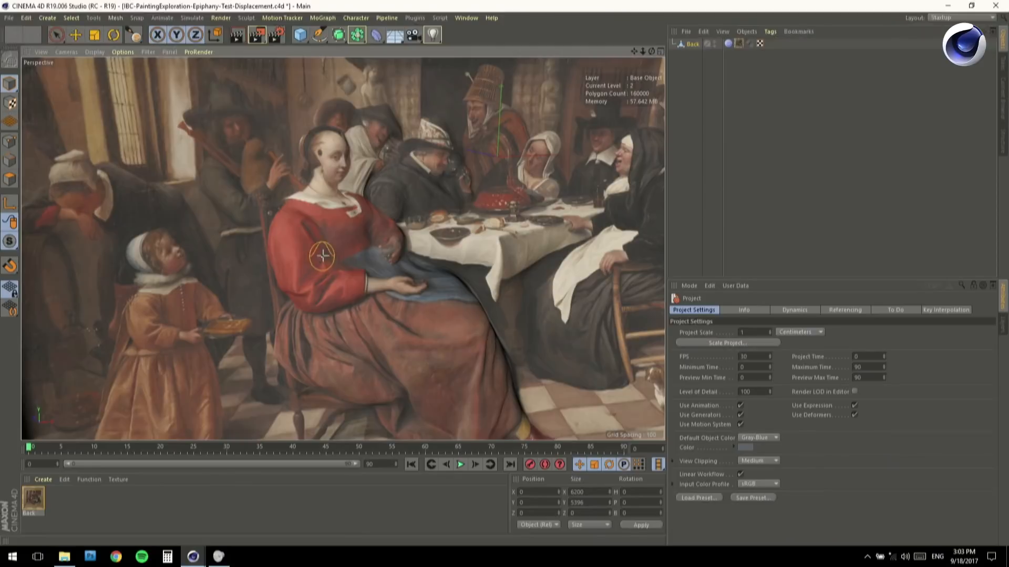
mouse_move(322, 255)
left_mouse_down("alt")
mouse_move(240, 225)
mouse_move(377, 225)
mouse_move(319, 222)
left_mouse_up("alt")
left_click(931, 18)
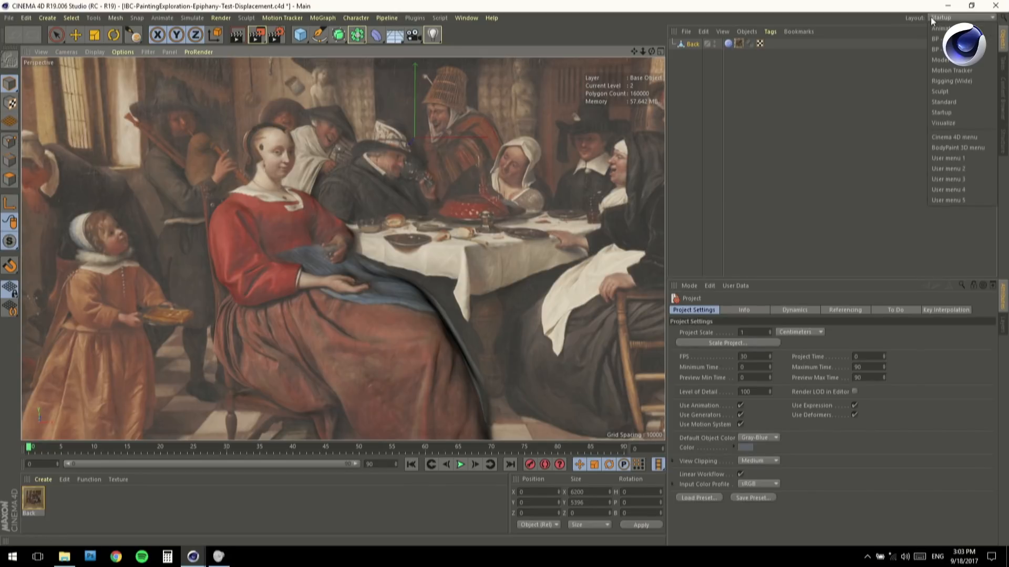
left_click(965, 93)
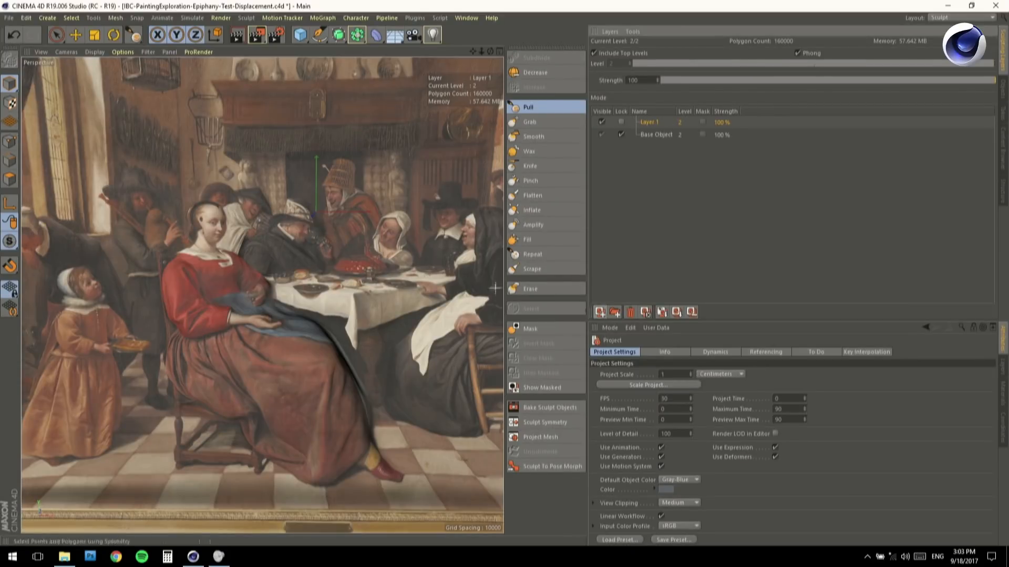
Examine the sculpted relief of the painting's figures around the table from several angles and distances
scroll(280, 213, "up", 5)
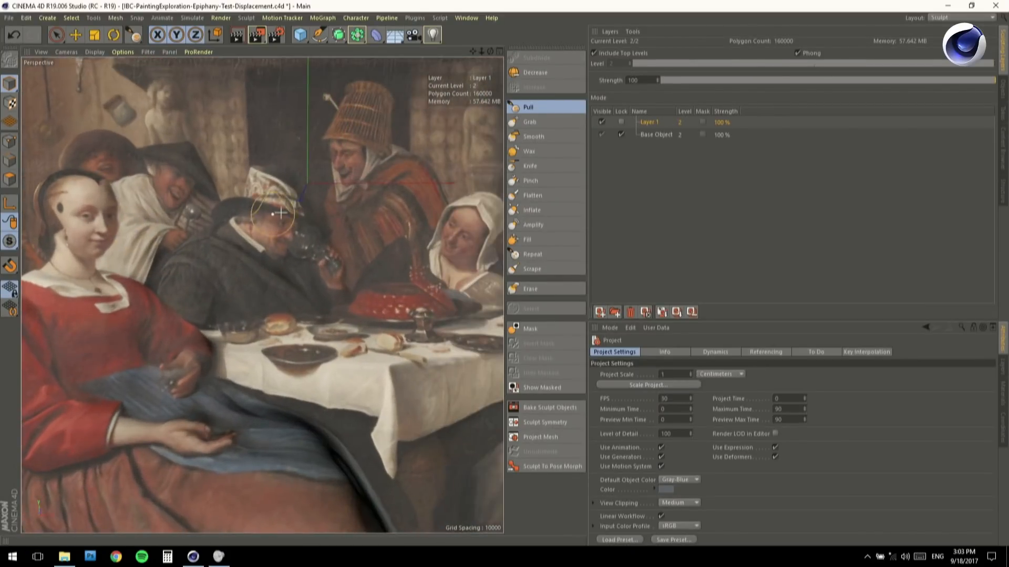
scroll(249, 183, "up", 4)
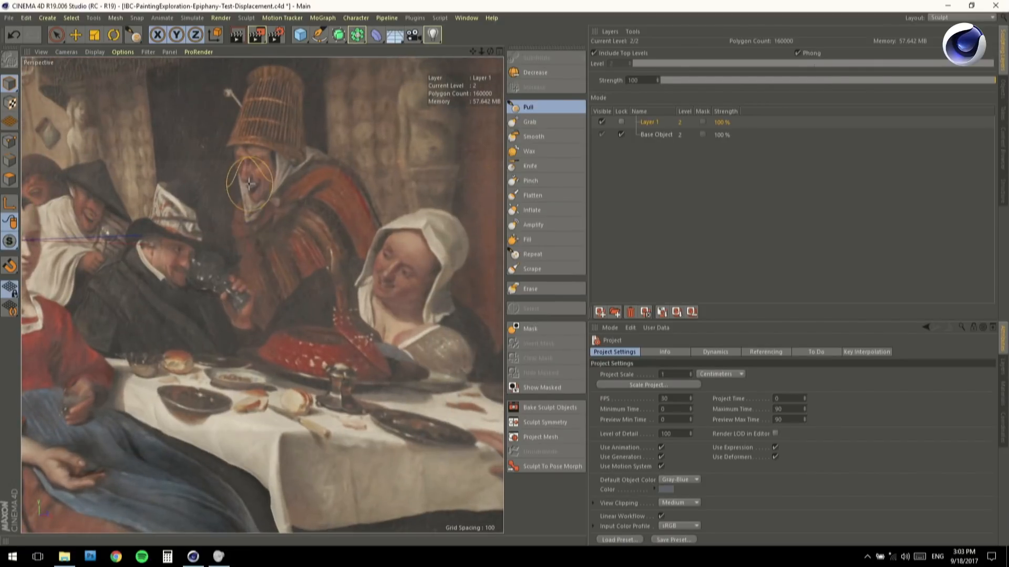
left_click_drag(207, 202, 290, 193, "alt")
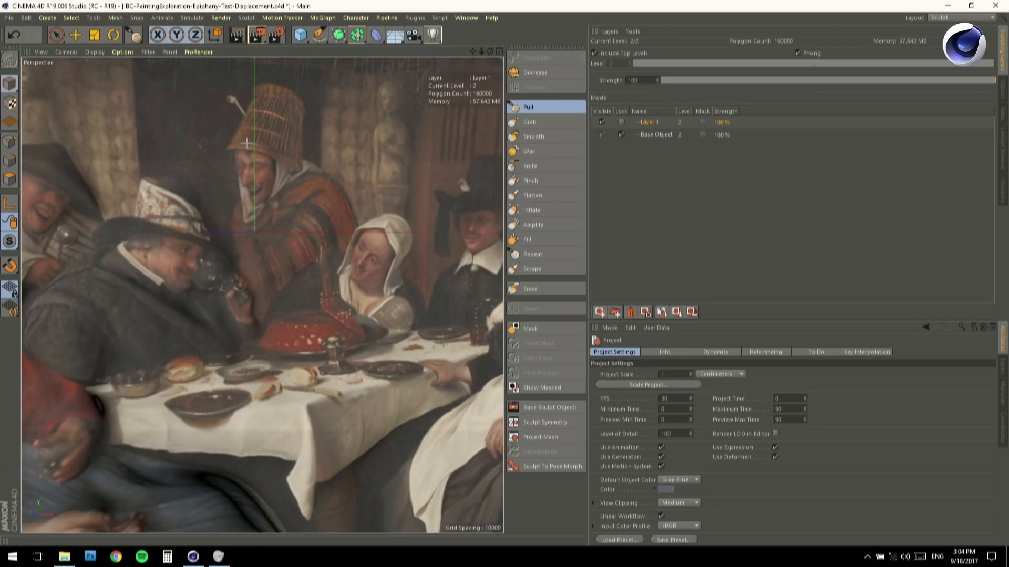
mouse_move(270, 269)
left_mouse_down("alt")
mouse_move(233, 296)
mouse_move(241, 271)
left_mouse_up("alt")
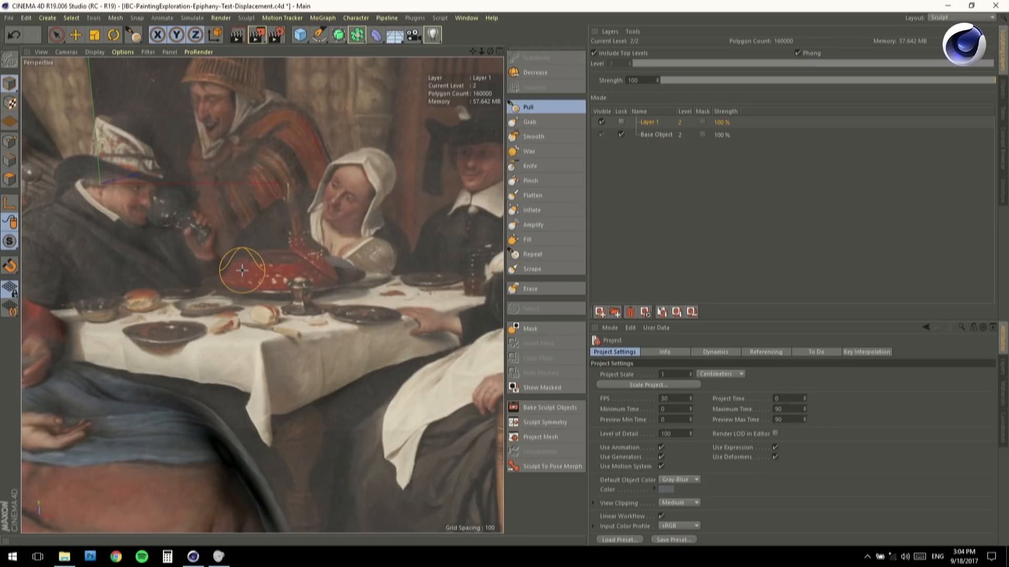
mouse_move(241, 270)
left_mouse_down("alt")
mouse_move(201, 281)
mouse_move(221, 259)
left_mouse_up("alt")
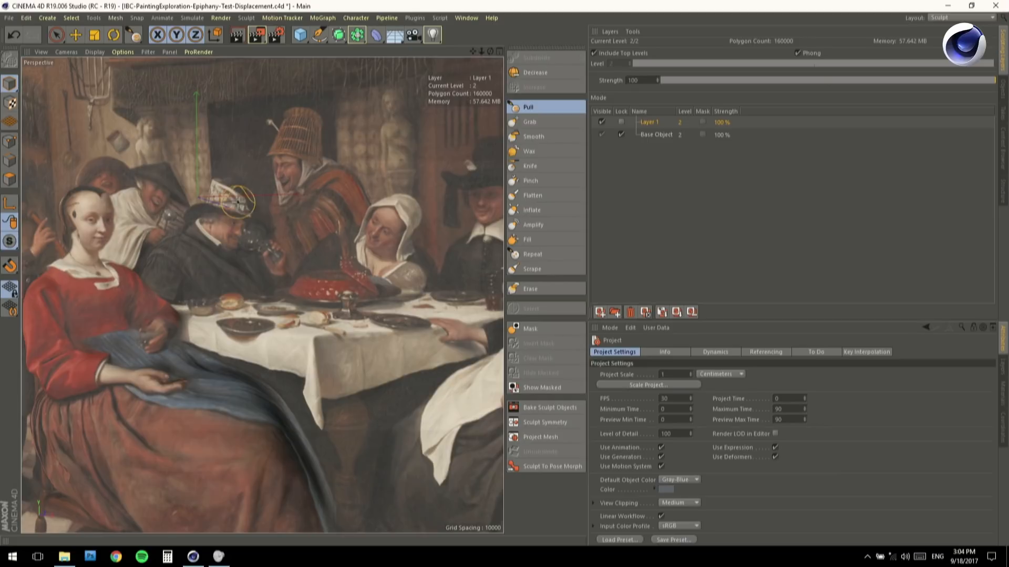
left_click_drag(224, 258, 172, 248, "alt")
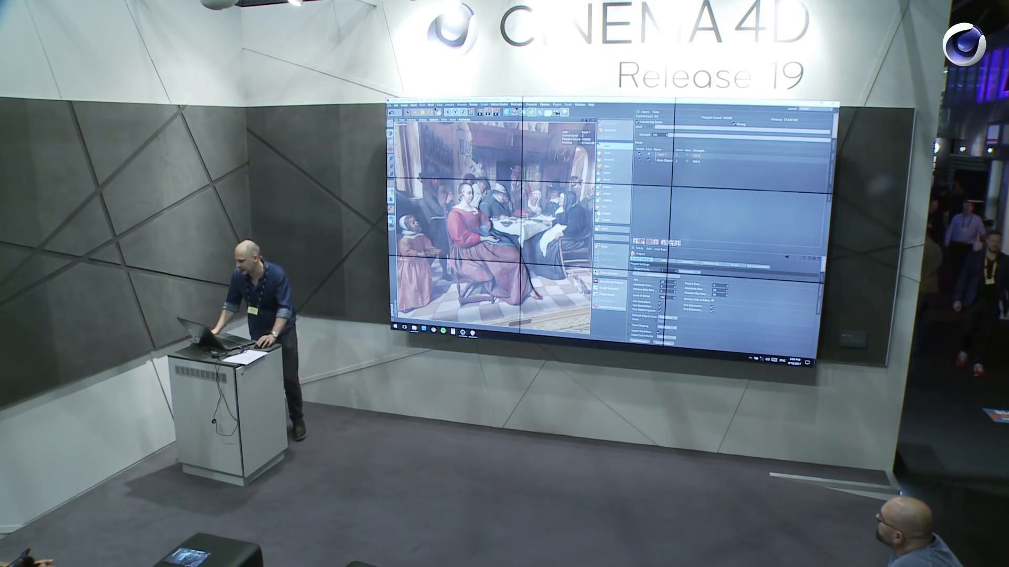
Open the Picture Viewer maximized and load Epiphany-JanSteen-Layers-Global-A5.psd from the tex folder
left_click(580, 105)
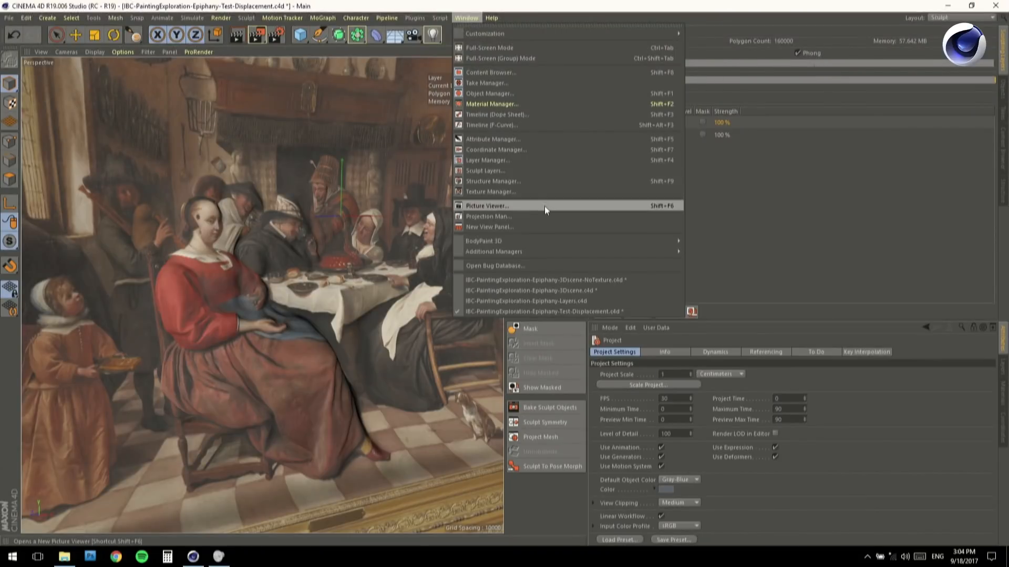
left_click(544, 206)
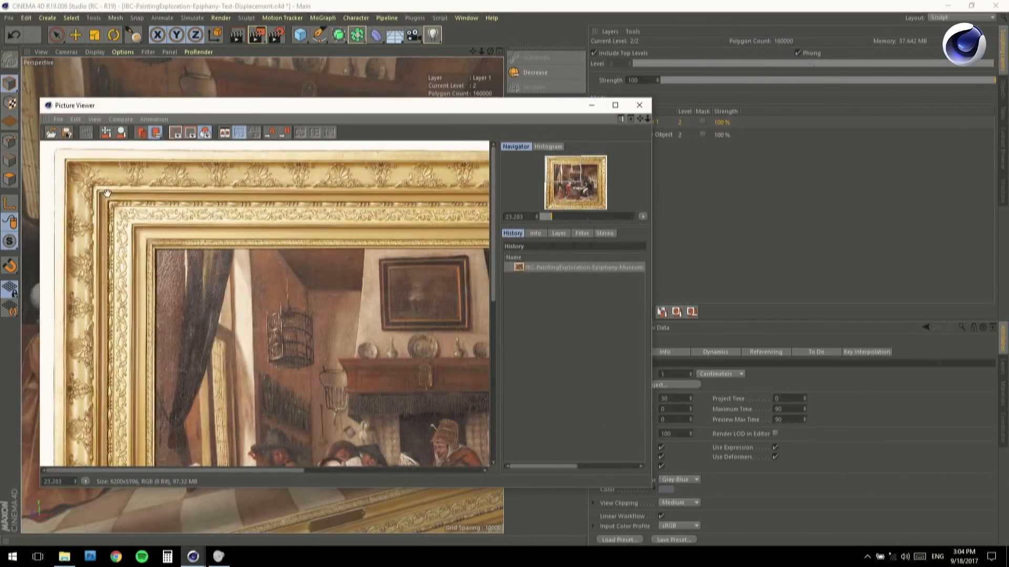
left_click(615, 105)
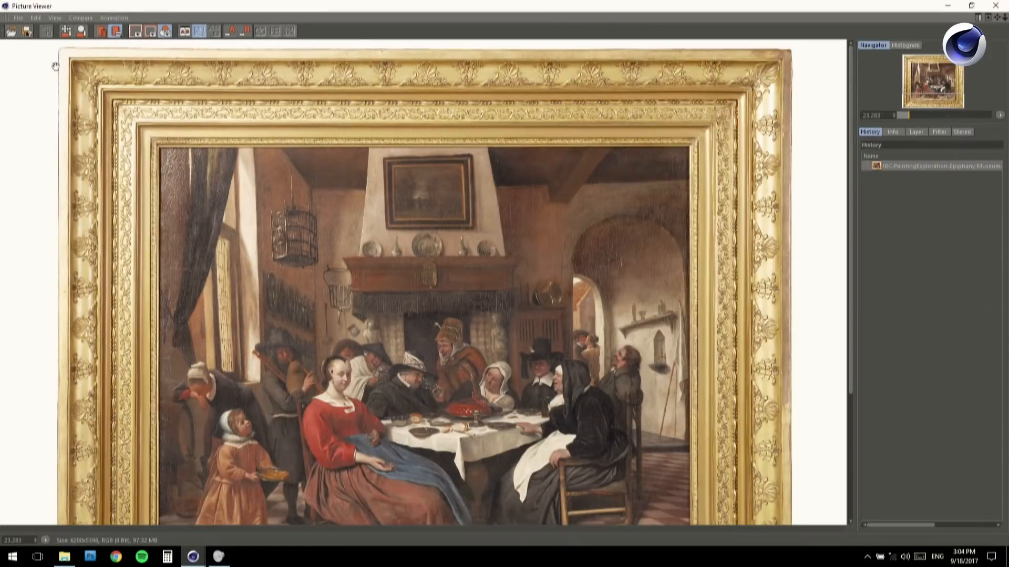
left_click(18, 18)
left_click(28, 36)
double_click(112, 86)
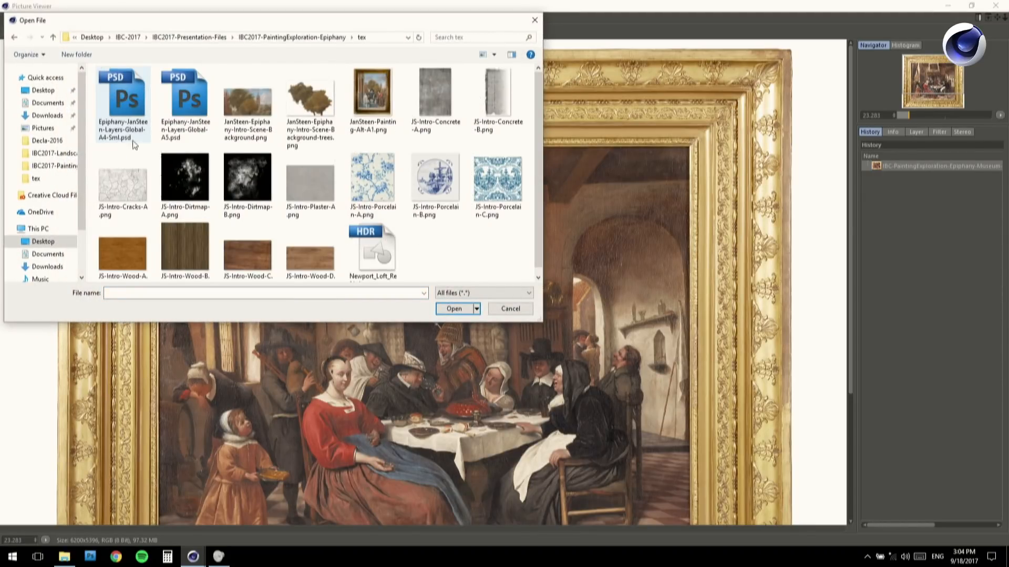
double_click(185, 103)
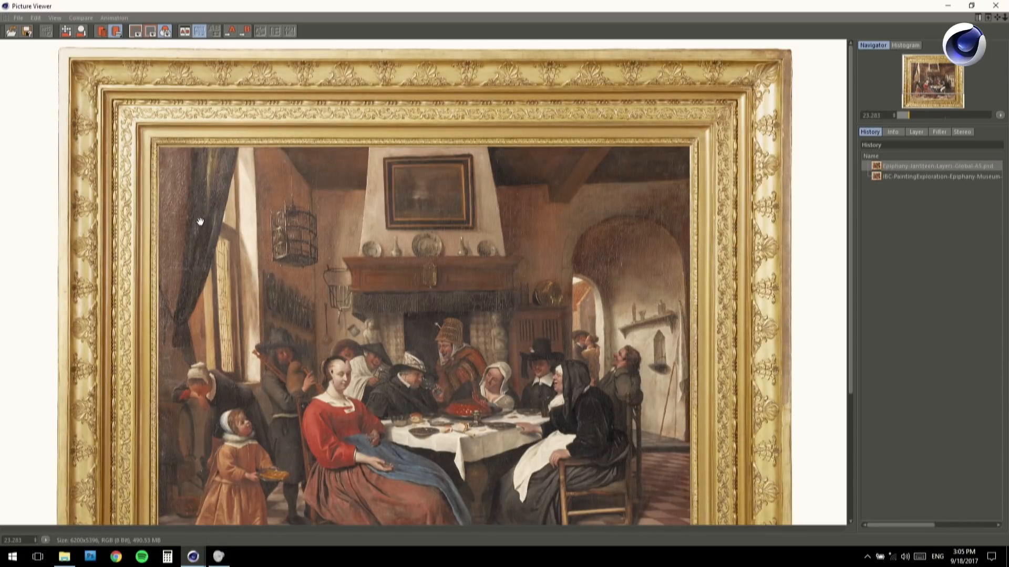
Display the loaded PSD's layers and hide all of them, from Frame down to Background
scroll(423, 282, "down", 1)
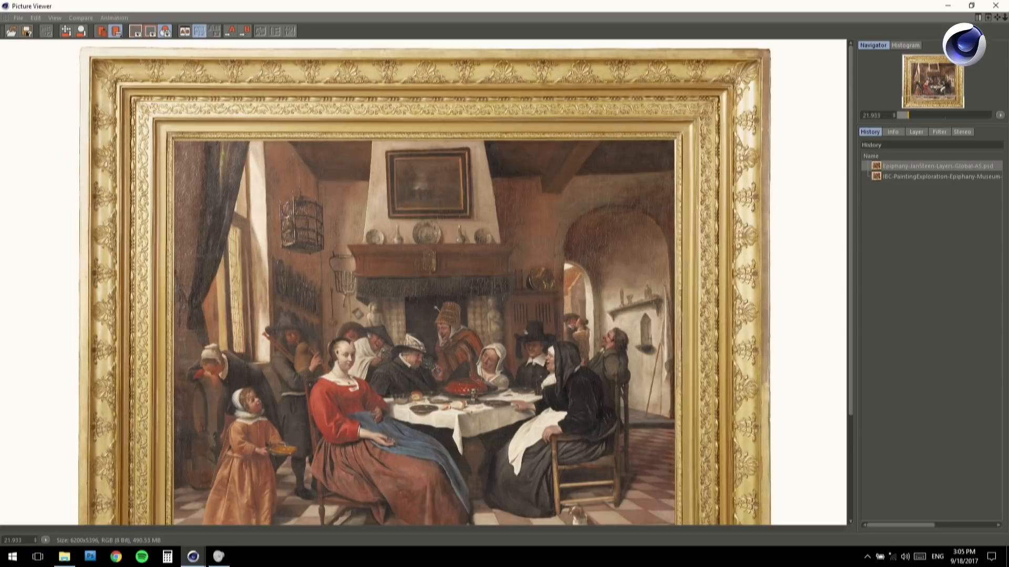
scroll(385, 418, "up", 3)
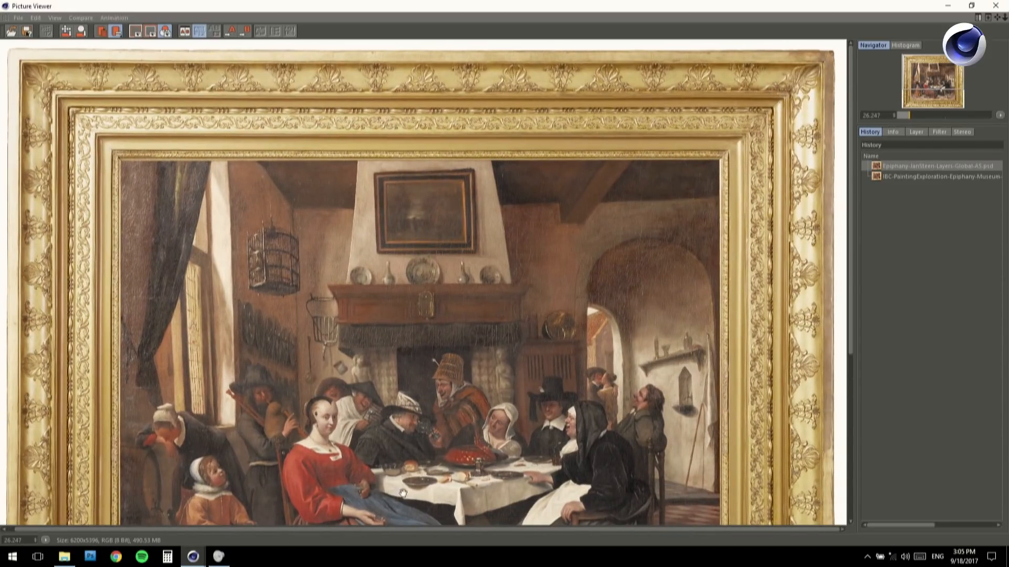
left_click_drag(424, 389, 412, 185)
right_click_drag(412, 186, 462, 158, "alt")
left_click_drag(351, 126, 392, 281)
left_click_drag(393, 316, 295, 151)
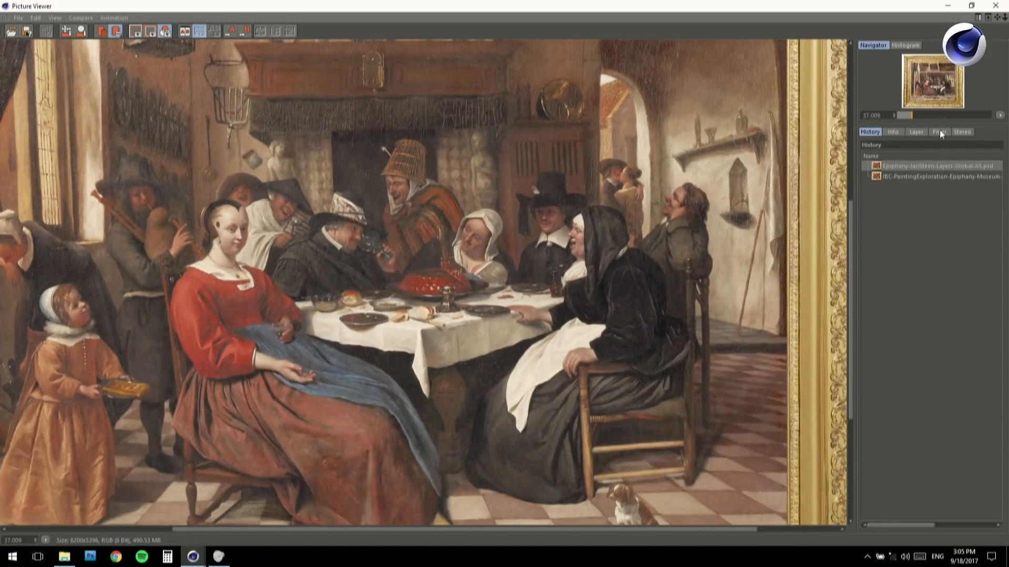
left_click(916, 133)
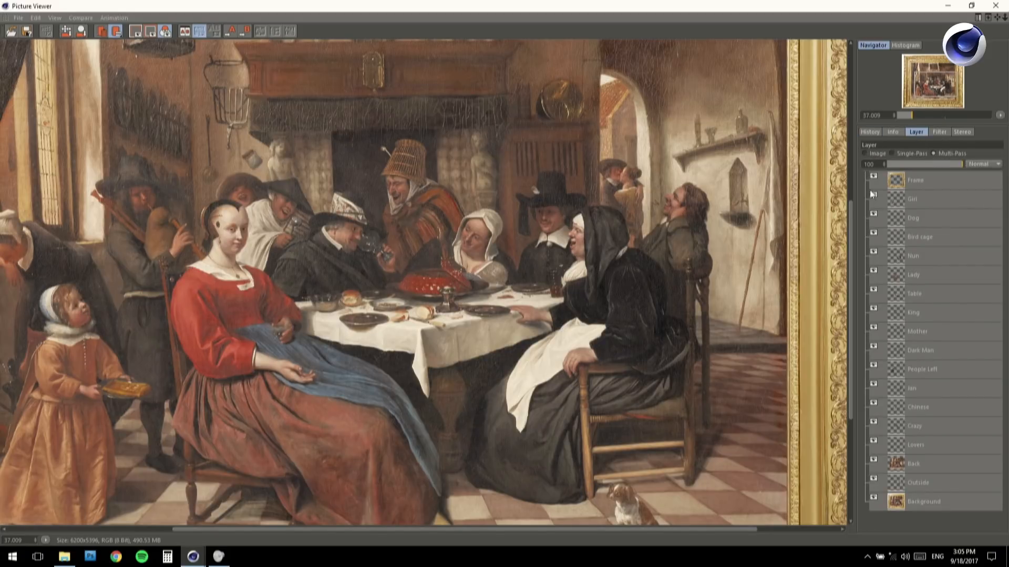
left_click_drag(873, 178, 879, 494)
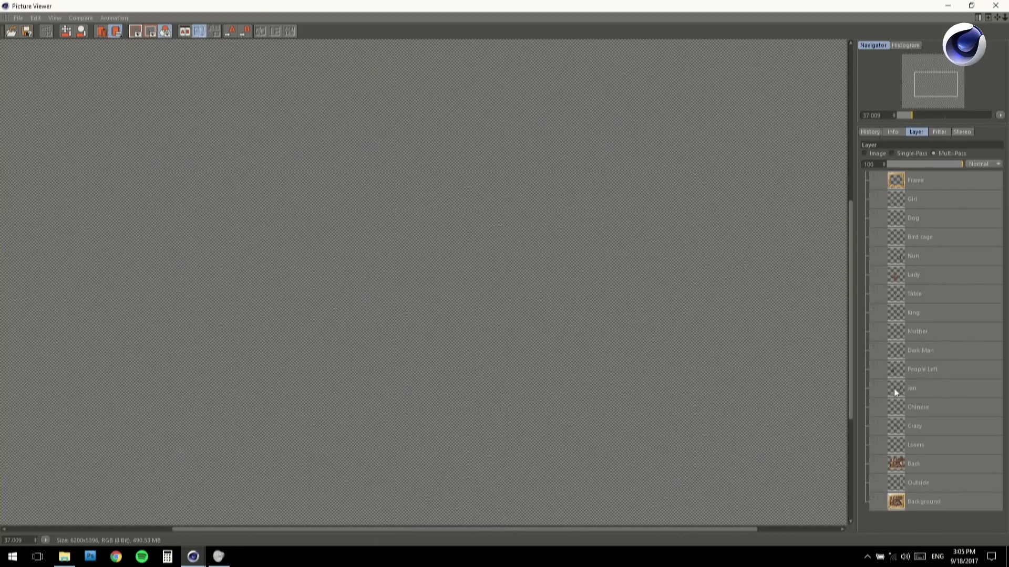
Show only the Lady layer and inspect her cut-out figure
left_click(870, 272)
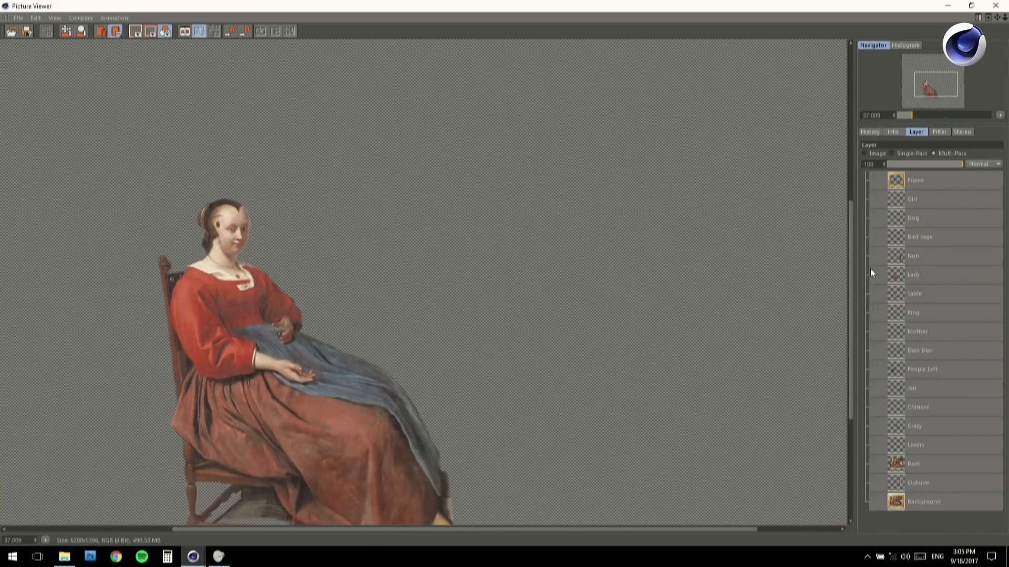
left_click_drag(186, 304, 290, 189)
scroll(187, 410, "up", 1)
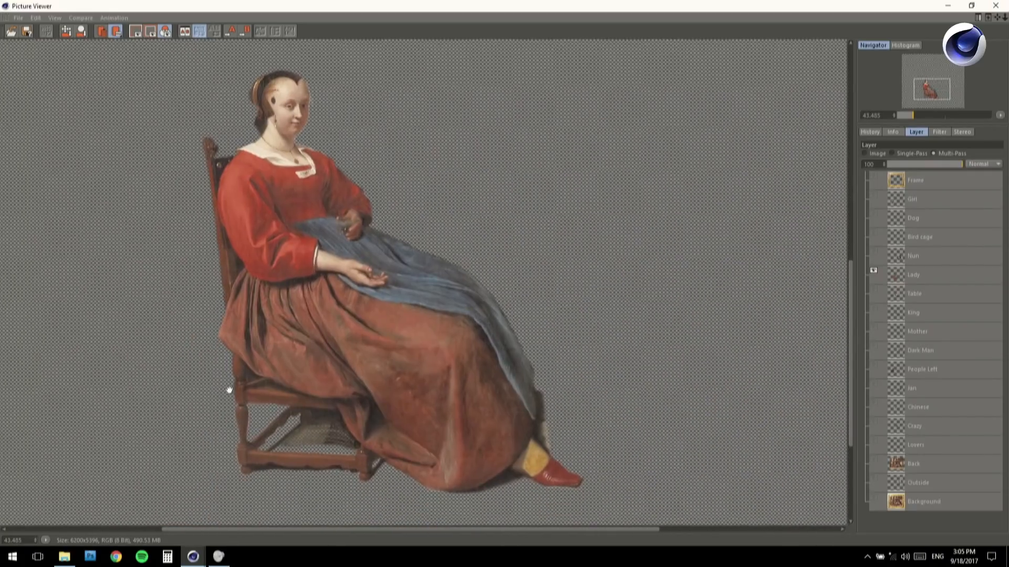
left_click_drag(242, 302, 342, 297)
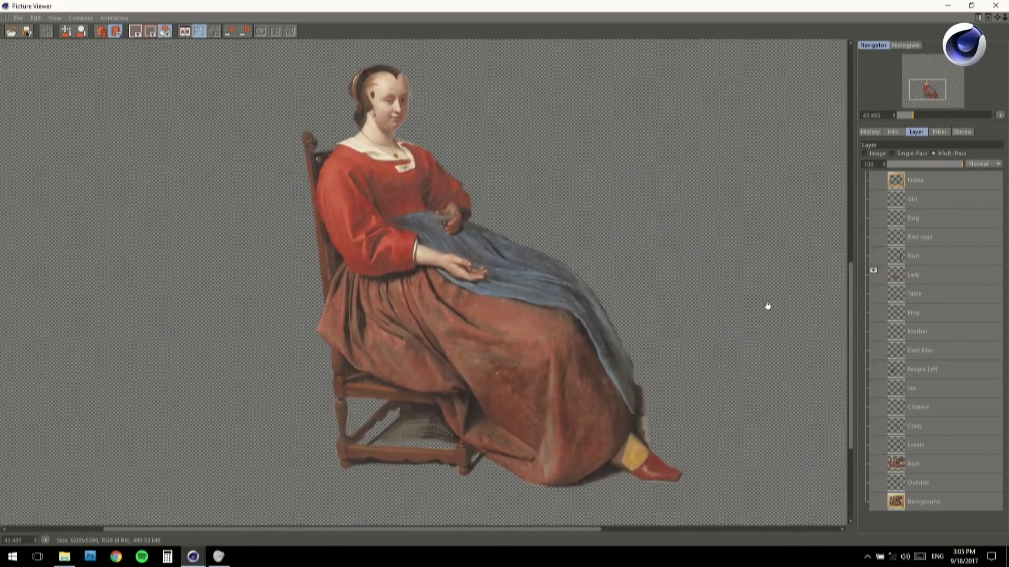
Show the Girl and Nun layers together with the Lady layer
left_click(873, 195)
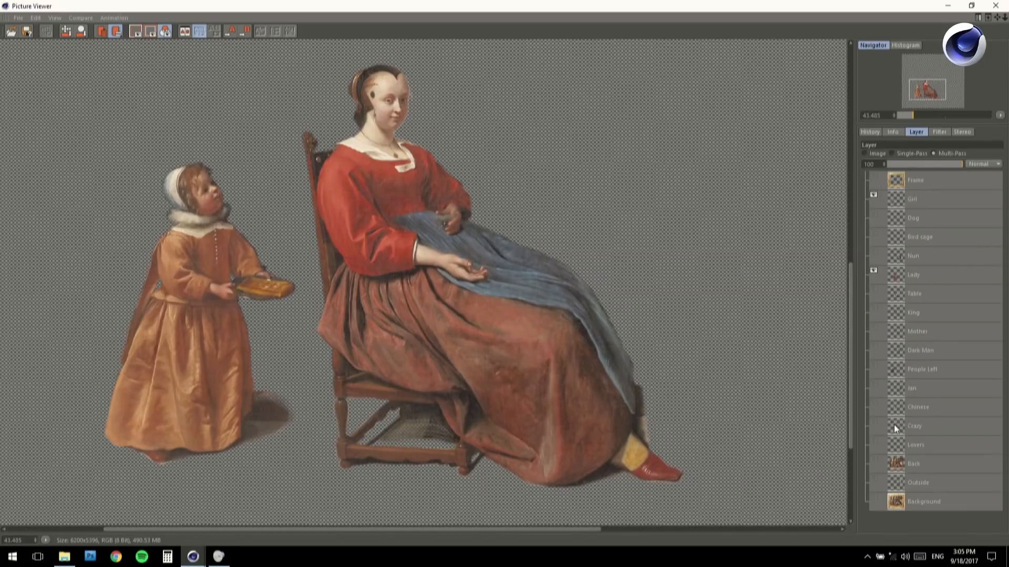
left_click(874, 307)
left_click(874, 307)
left_click(874, 251)
left_click_drag(807, 224, 668, 221)
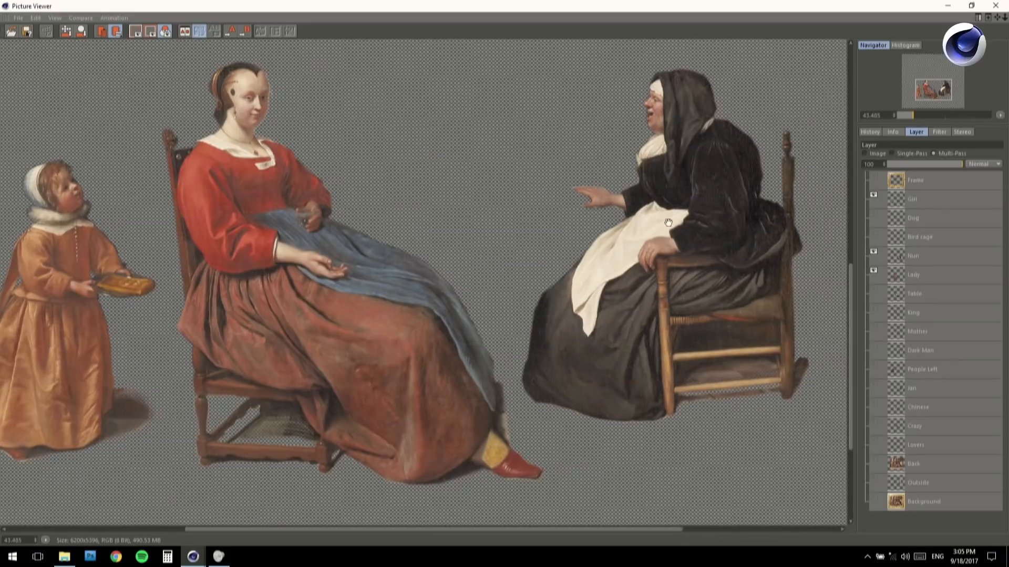
Show the Dog layer as well and inspect the cut-out figures up close
left_click(874, 214)
left_click_drag(703, 460, 630, 341)
scroll(630, 340, "up", 2)
left_click_drag(272, 262, 436, 308)
left_click_drag(187, 208, 254, 273)
left_click_drag(203, 85, 187, 206)
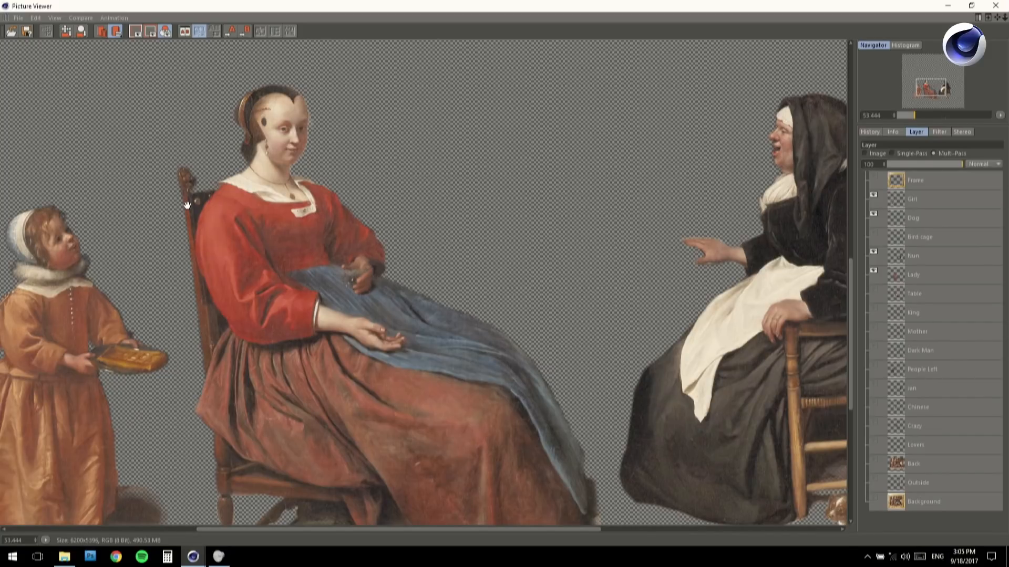
Put the Picture Viewer away and switch to the open project IBC-PaintingExploration-Epiphany-Layers.c4d
left_click(939, 8)
left_click(467, 18)
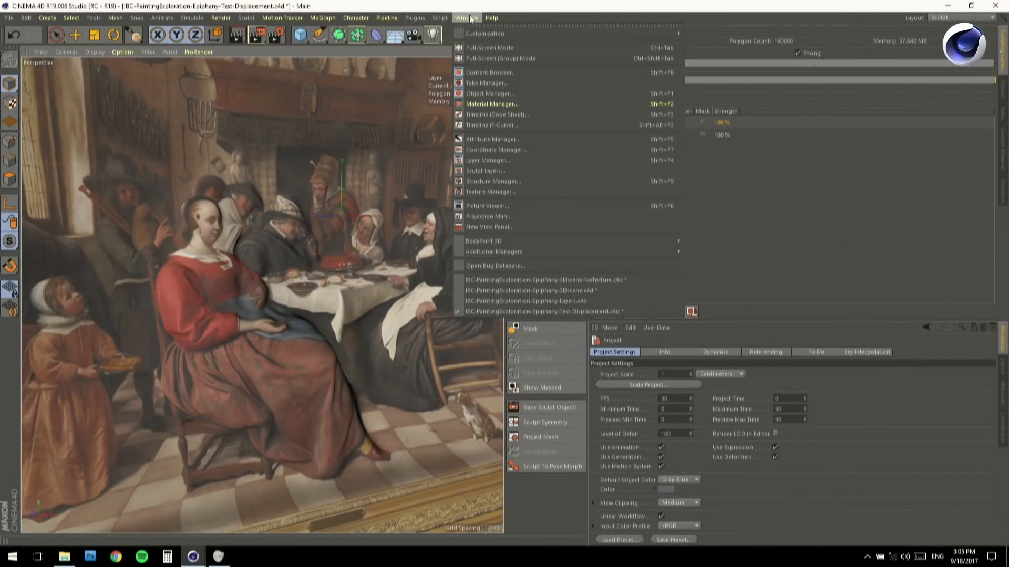
left_click(588, 300)
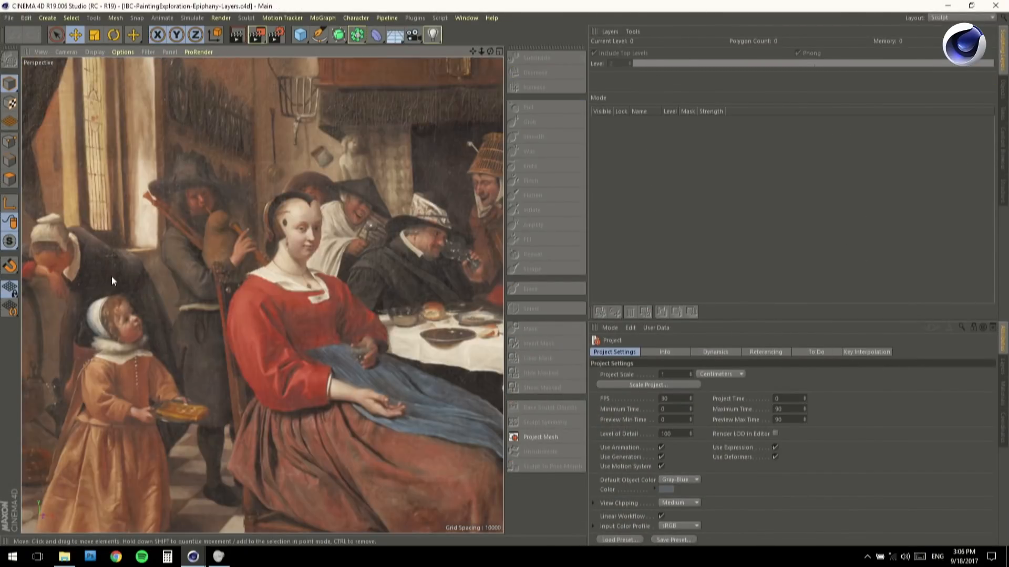
Widen the perspective viewport and bring up the scene's object list in place of the sculpt layers
scroll(244, 295, "up", 2)
left_click_drag(587, 162, 762, 162)
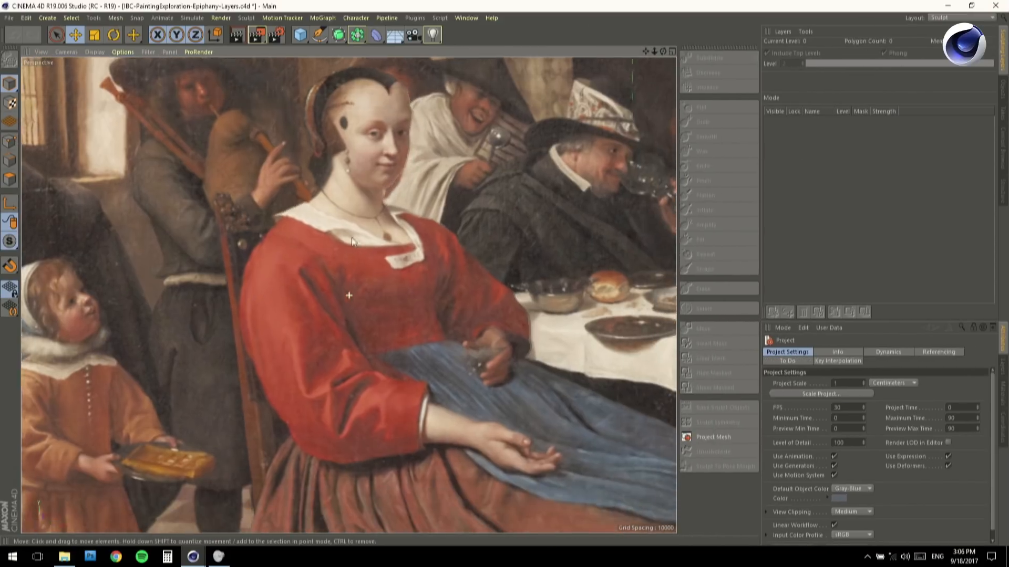
left_click_drag(352, 239, 327, 210, "alt")
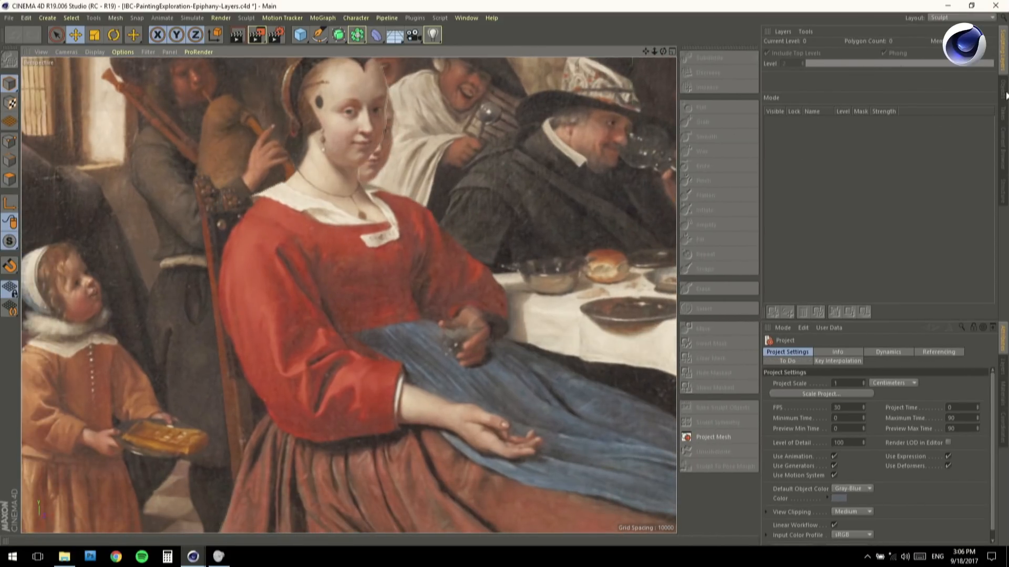
left_click(1004, 91)
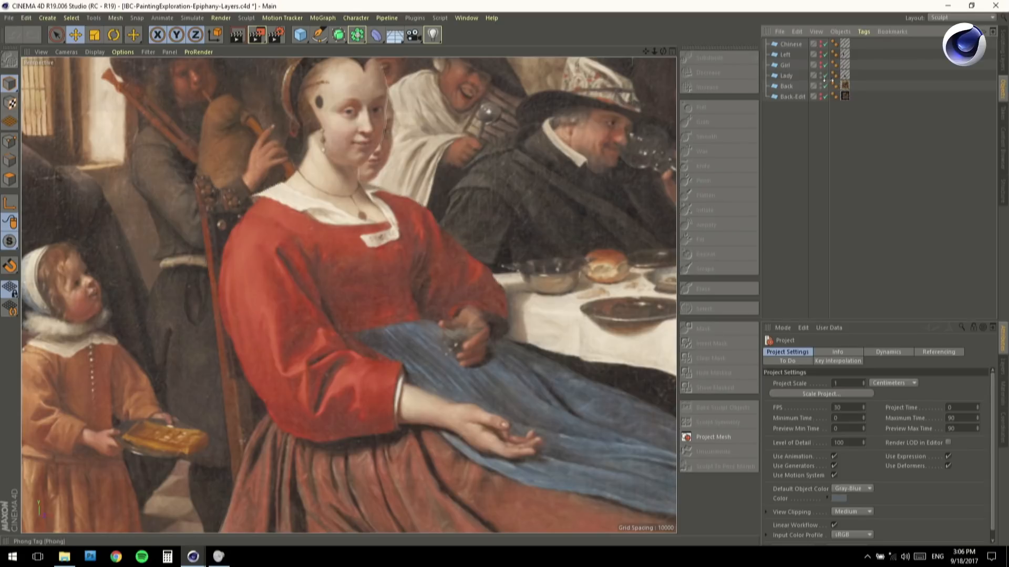
Frame the girl and the seated lady and toggle the visibility of the Girl plane
mouse_move(389, 204)
left_mouse_down("alt")
mouse_move(386, 236)
mouse_move(372, 239)
mouse_move(400, 219)
mouse_move(367, 232)
mouse_move(395, 242)
left_mouse_up("alt")
middle_click_drag(341, 282, 381, 316, "alt")
middle_click_drag(151, 442, 177, 344, "alt")
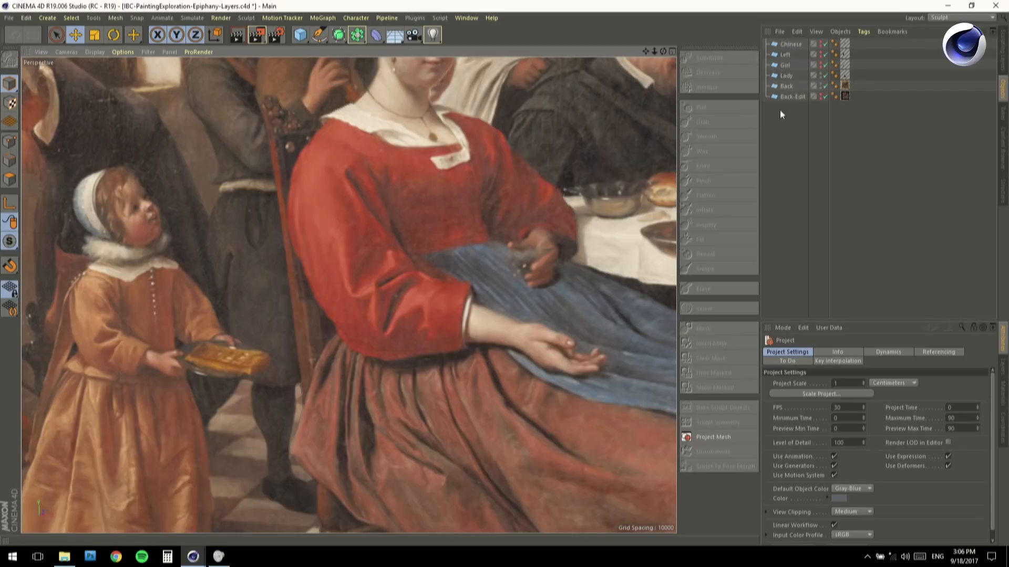
left_click(822, 66)
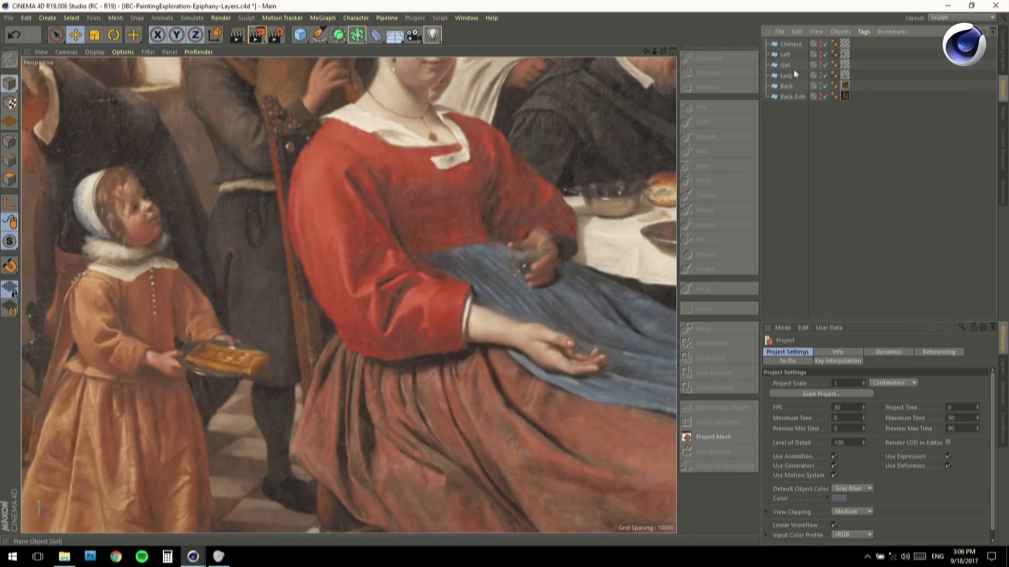
Examine from the side how the Girl and Lady planes stand in front of the background painting
left_click_drag(235, 276, 167, 289, "alt")
scroll(167, 289, "up", 3)
middle_click_drag(128, 285, 160, 288, "alt")
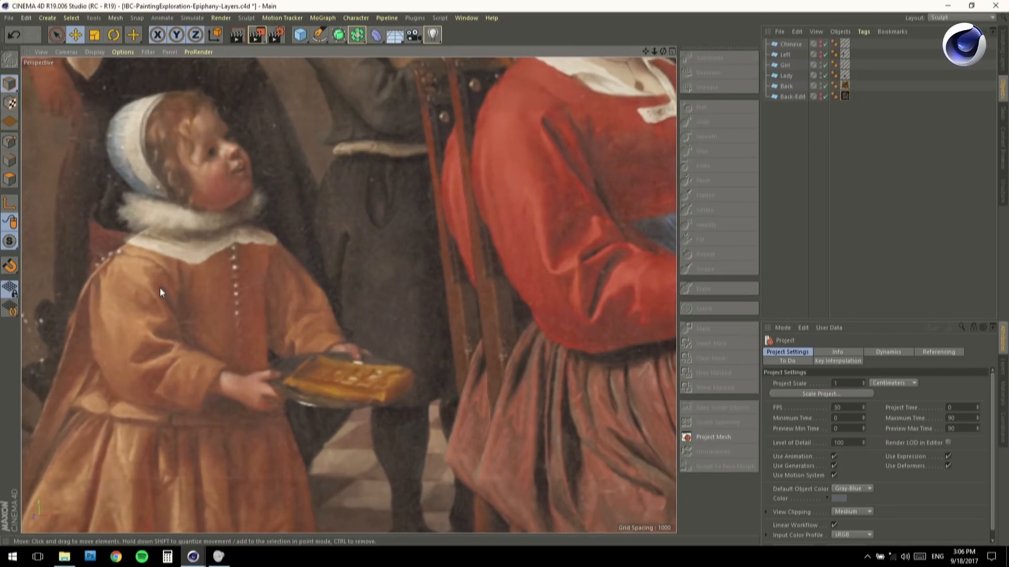
mouse_move(160, 289)
left_mouse_down("alt")
mouse_move(183, 274)
mouse_move(173, 277)
left_mouse_up("alt")
mouse_move(321, 238)
left_mouse_down("alt")
mouse_move(310, 237)
mouse_move(310, 191)
left_mouse_up("alt")
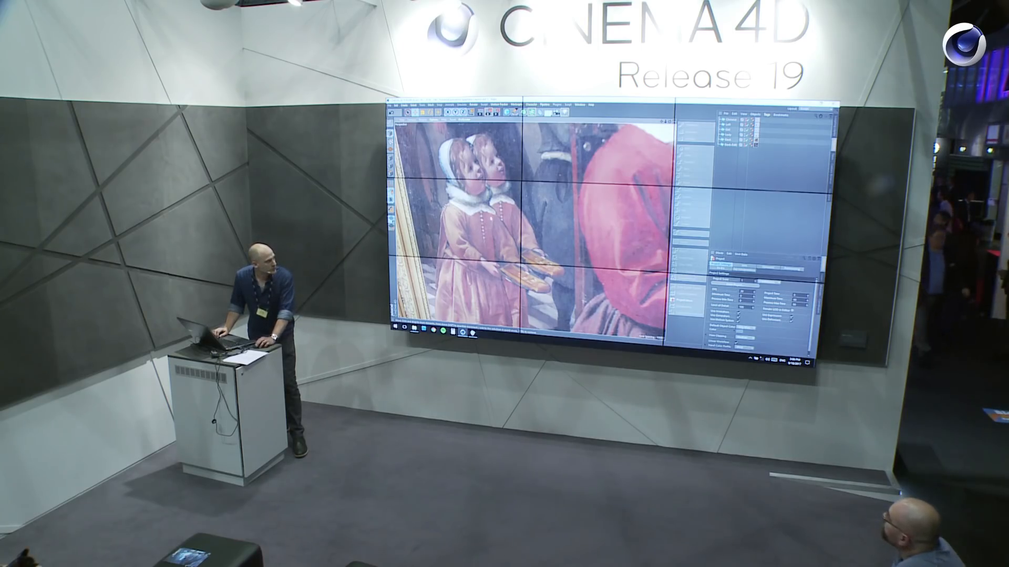
left_click_drag(492, 219, 481, 220, "alt")
right_click_drag(481, 219, 505, 215, "alt")
left_click_drag(504, 216, 525, 210, "alt")
right_click_drag(525, 210, 548, 204, "alt")
left_click_drag(548, 205, 570, 208, "alt")
middle_click_drag(570, 207, 533, 231, "alt")
left_click_drag(534, 231, 544, 228, "alt")
middle_click_drag(544, 229, 529, 228, "alt")
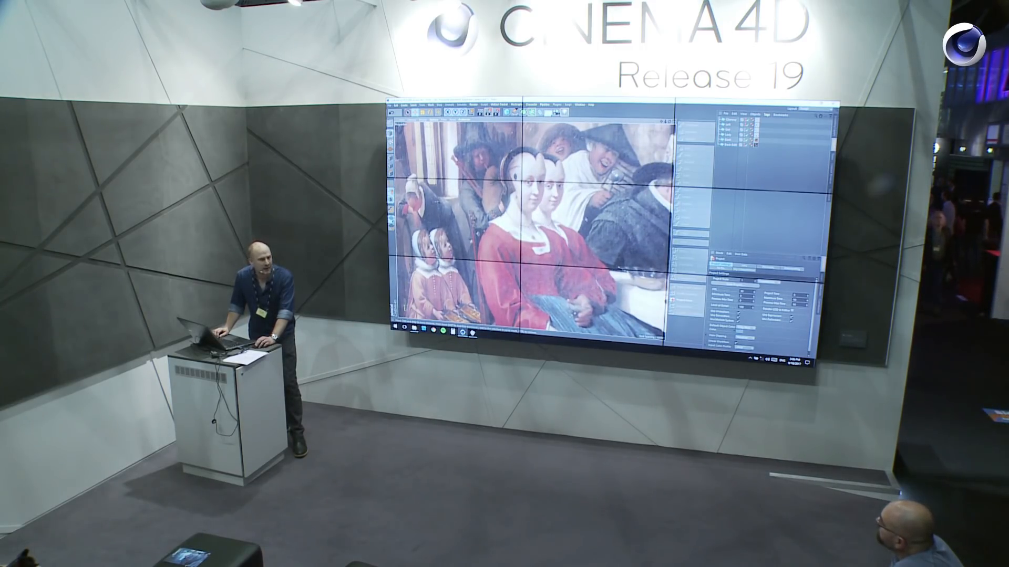
Bring up the Picture Viewer with the layered painting file and maximize its window
scroll(521, 205, "down", 4)
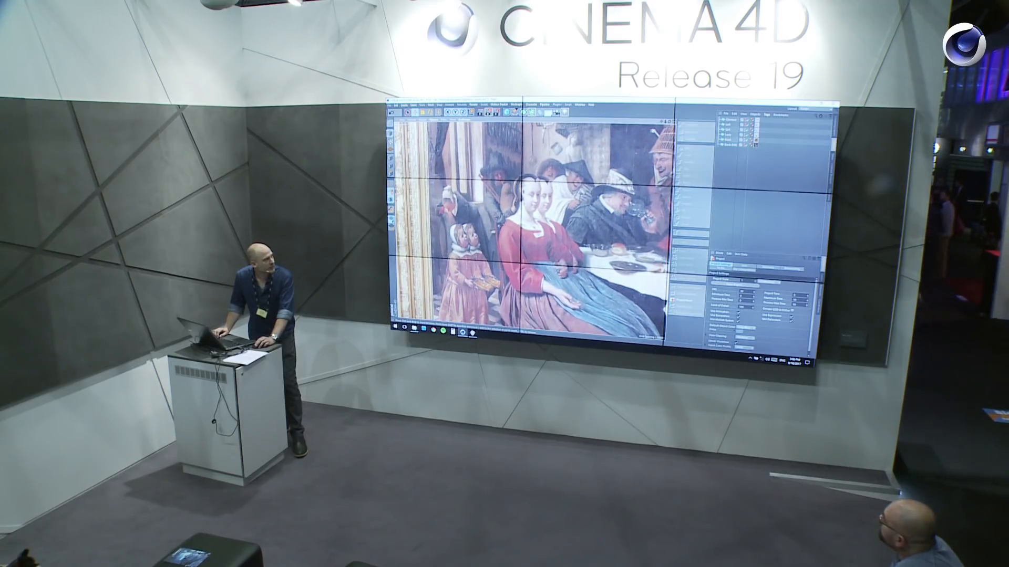
middle_click_drag(544, 228, 520, 228, "alt")
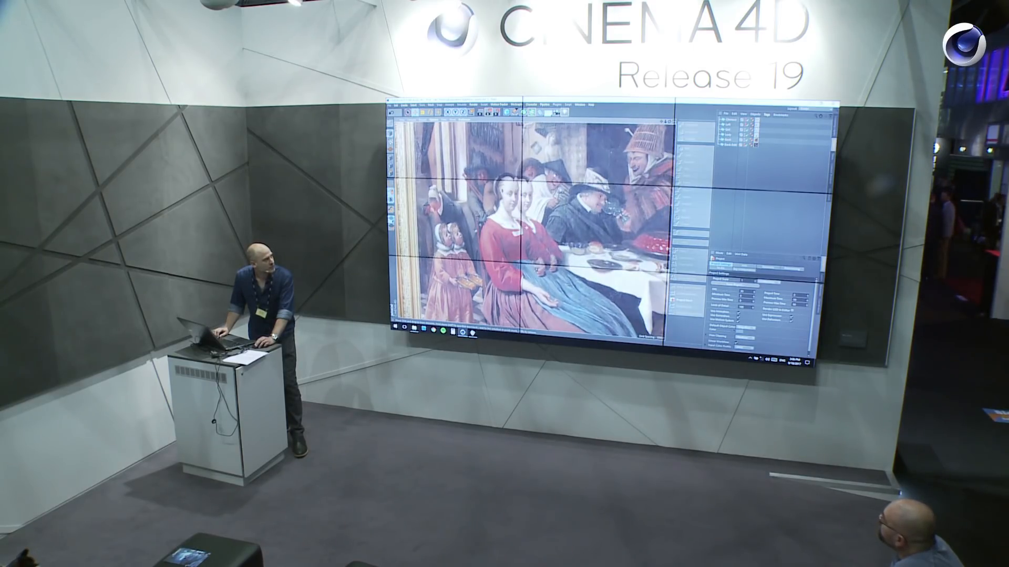
left_click_drag(526, 226, 549, 223, "alt")
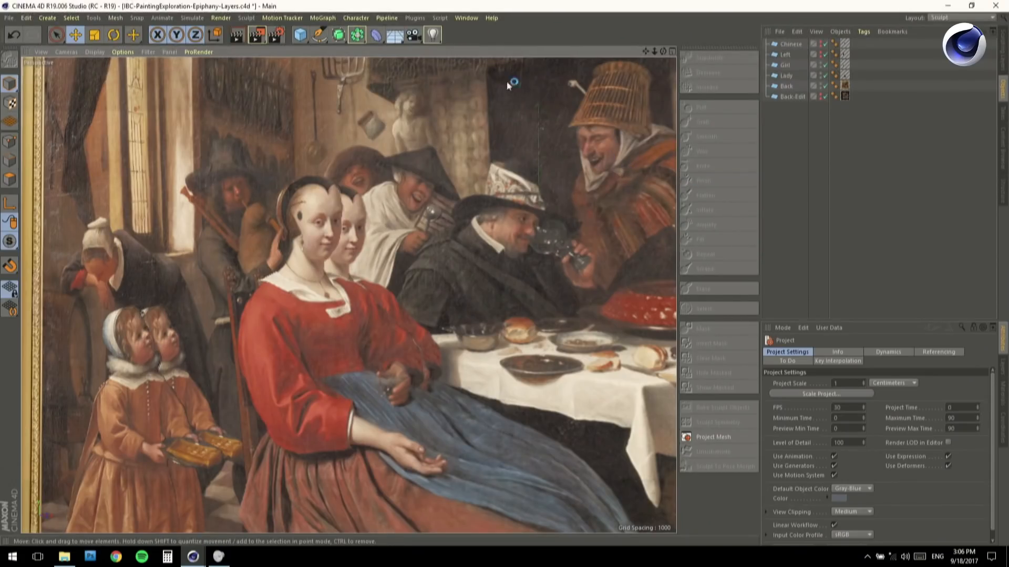
left_click(466, 18)
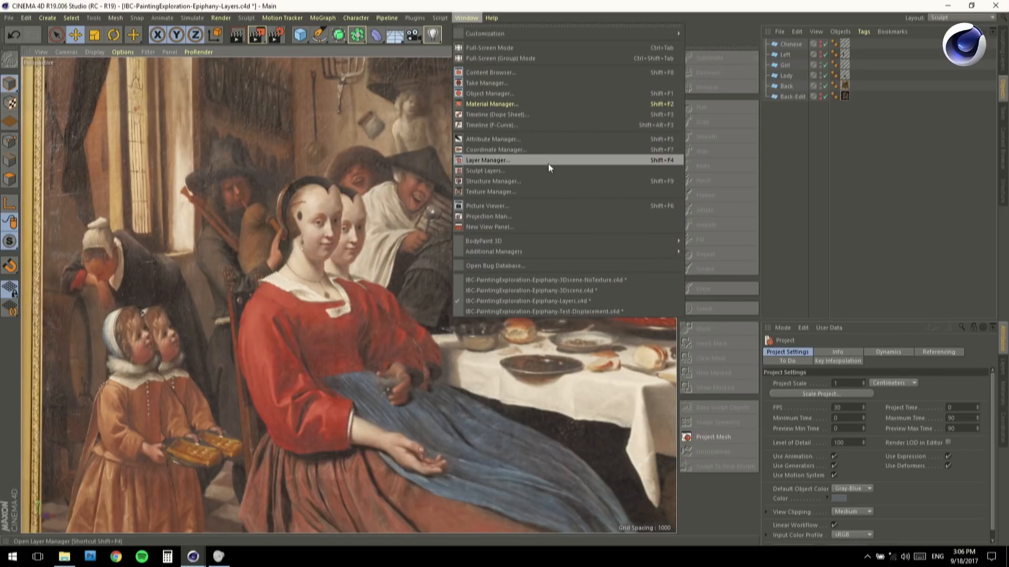
left_click(541, 205)
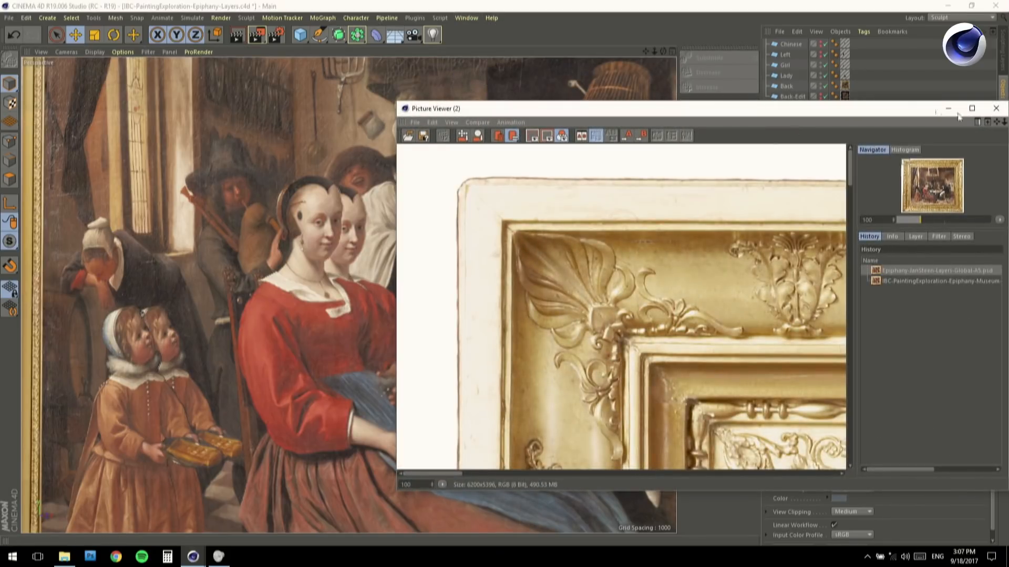
left_click(979, 111)
Examine the framed painting from the ornate frame's corner down to the girl, the seated lady and the table
left_click_drag(552, 353, 369, 141)
left_click_drag(509, 387, 336, 155)
scroll(723, 306, "down", 4)
mouse_move(723, 306)
left_mouse_down()
mouse_move(497, 226)
mouse_move(410, 173)
left_mouse_up()
scroll(526, 358, "down", 2)
left_click_drag(526, 378, 586, 184)
scroll(599, 357, "down", 2)
left_click_drag(607, 380, 566, 246)
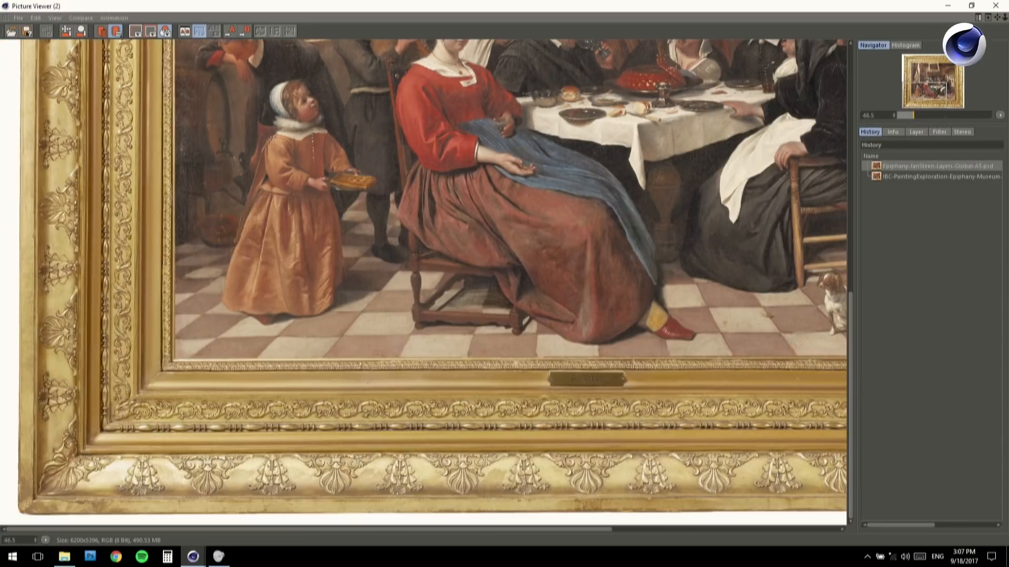
mouse_move(554, 202)
left_mouse_down()
mouse_move(480, 203)
mouse_move(472, 319)
mouse_move(461, 340)
left_mouse_up()
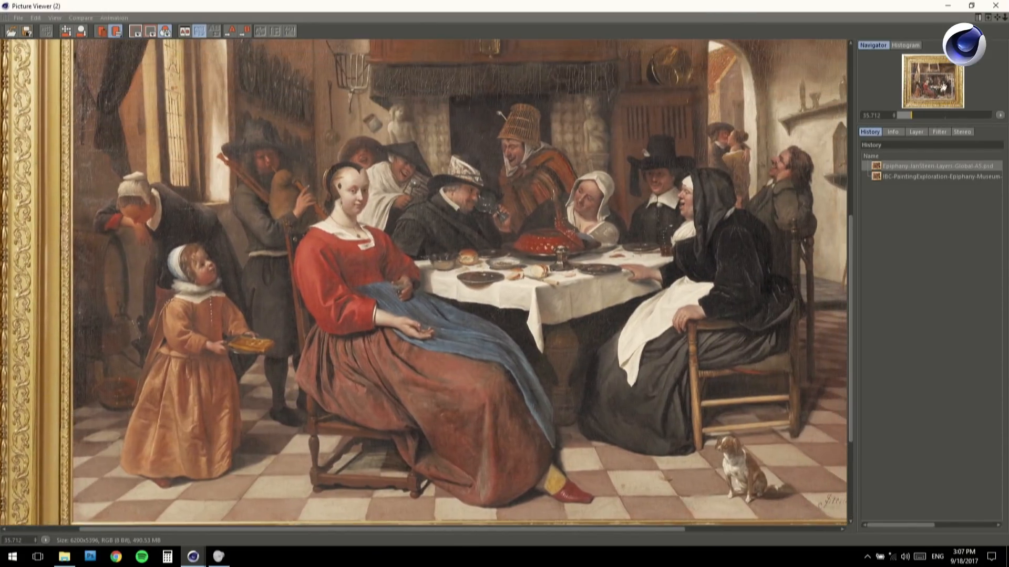
List the PSD's layers, make the Background layer visible and set the layer display to Multi-Pass
left_click(917, 132)
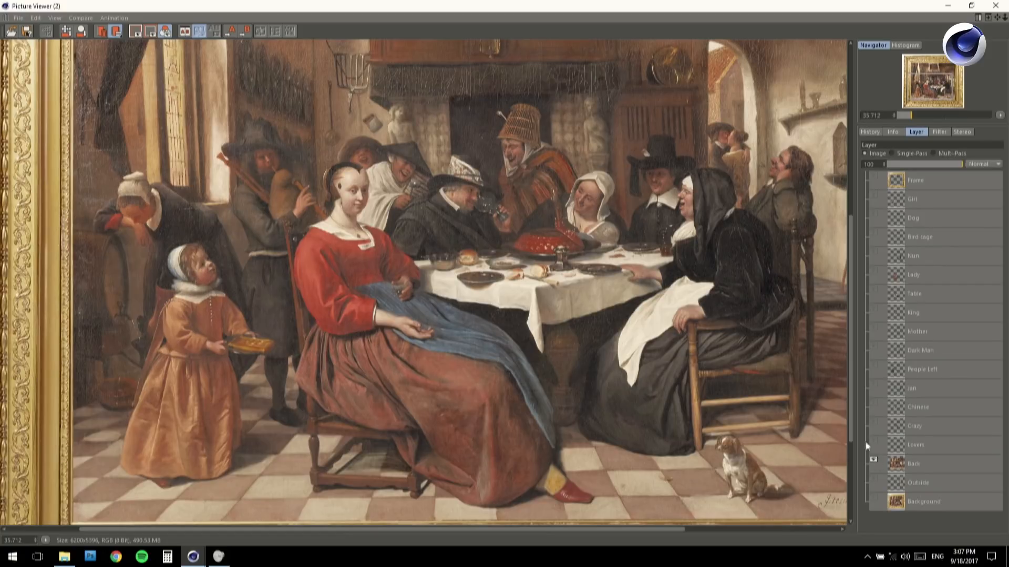
left_click(873, 498)
scroll(410, 227, "up", 3)
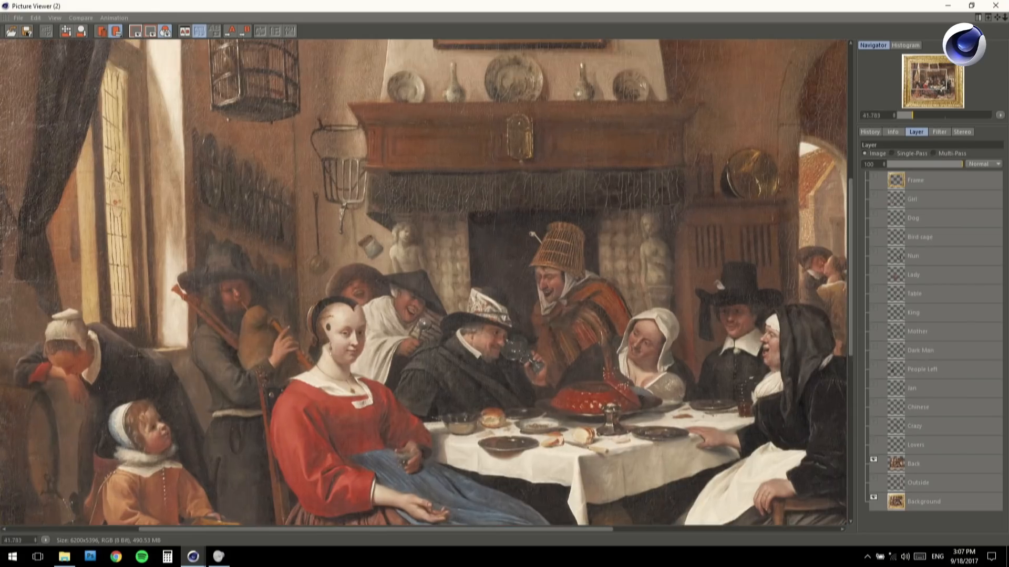
left_click(933, 153)
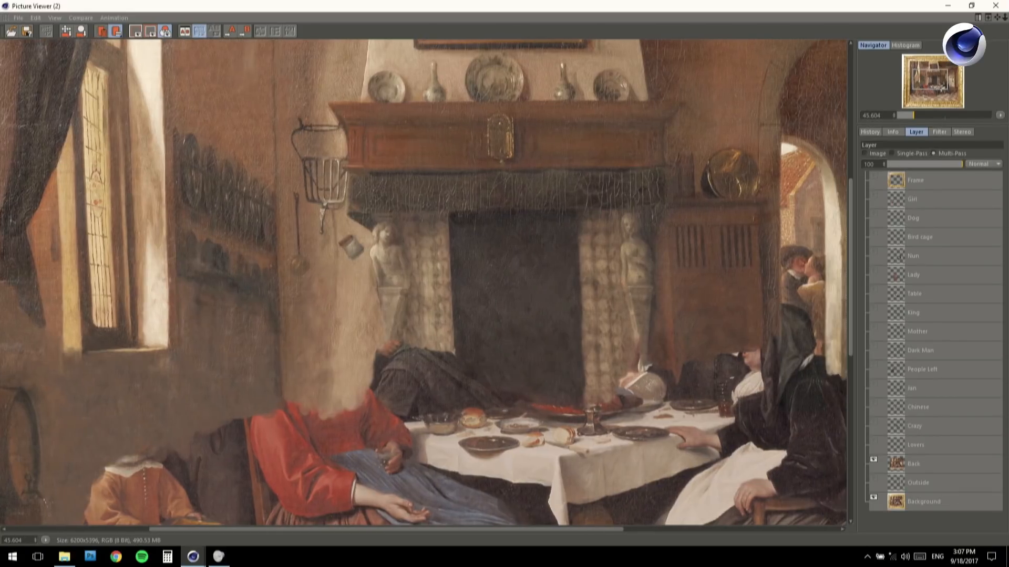
Compare the retouched room with the original figures by hiding the Back layer and showing it again
left_click_drag(257, 318, 253, 318)
scroll(253, 397, "up", 2)
mouse_move(253, 397)
left_mouse_down()
mouse_move(252, 516)
mouse_move(269, 386)
left_mouse_up()
left_click_drag(216, 430, 219, 380)
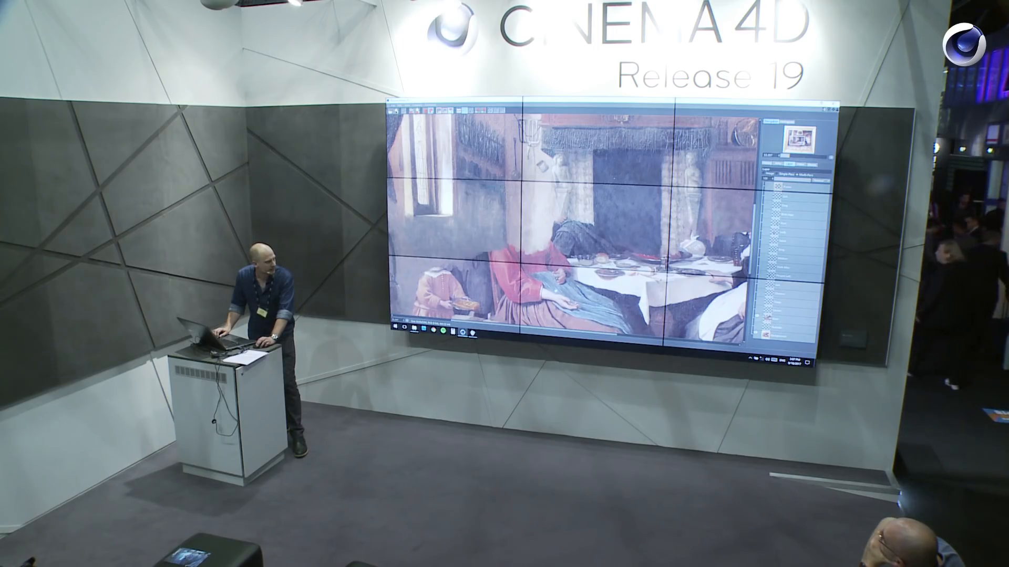
left_click(758, 317)
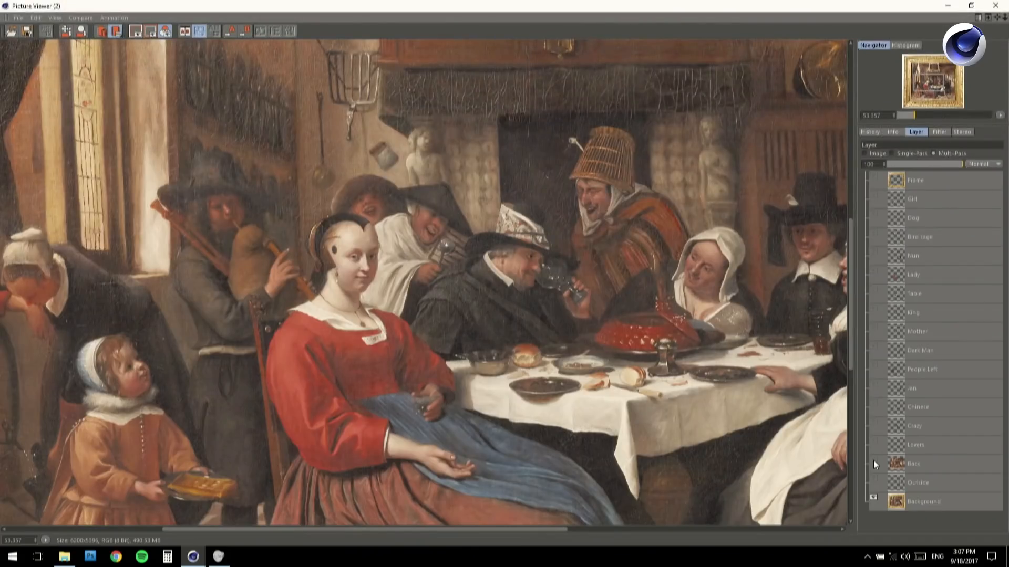
left_click(873, 460)
Inspect the painted-over wall beside the window up close, switching the Back layer off and on to compare
left_click_drag(180, 314, 229, 269)
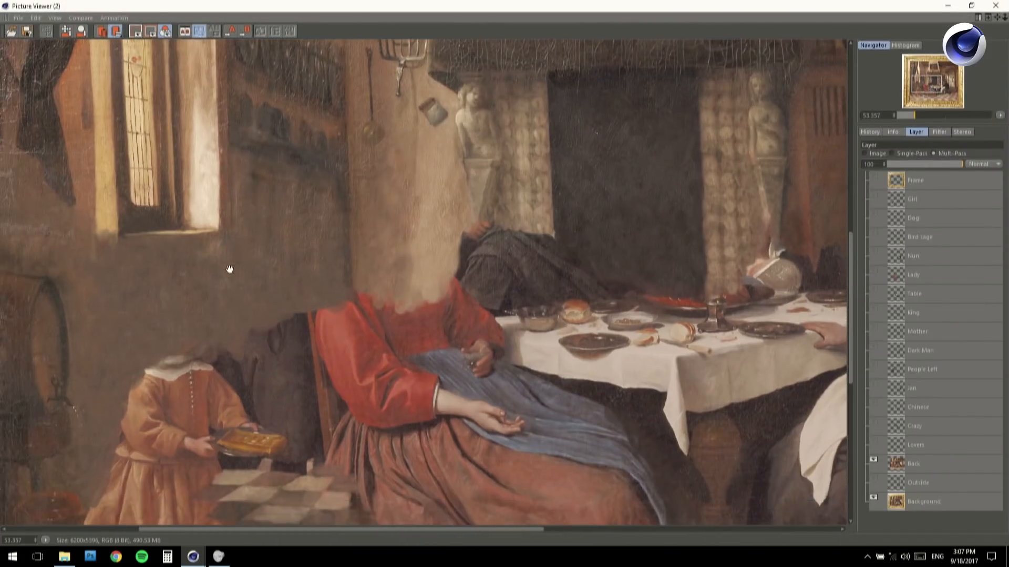
scroll(230, 269, "up", 3)
left_click_drag(200, 212, 233, 267)
scroll(232, 267, "up", 2)
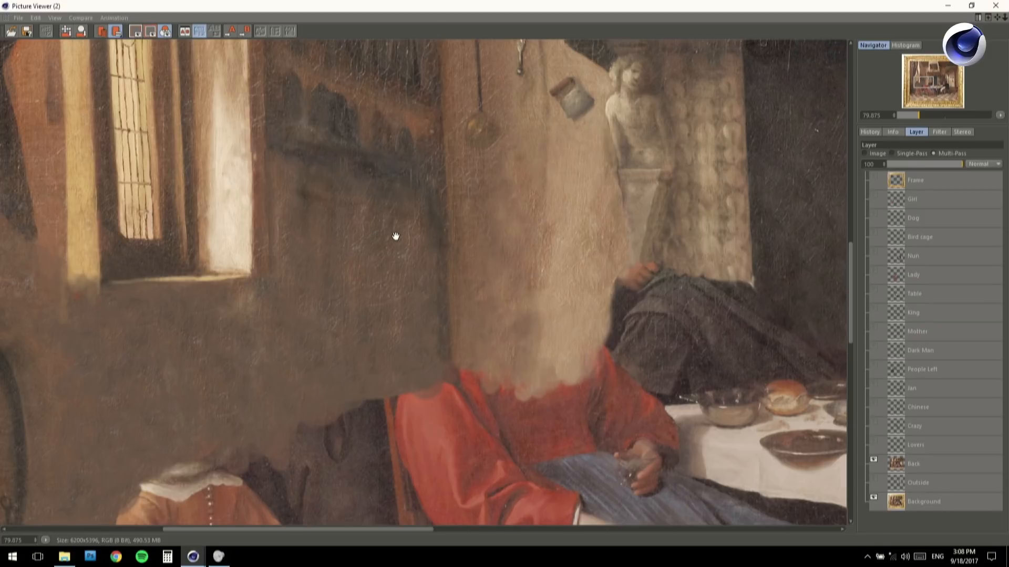
scroll(302, 261, "up", 2)
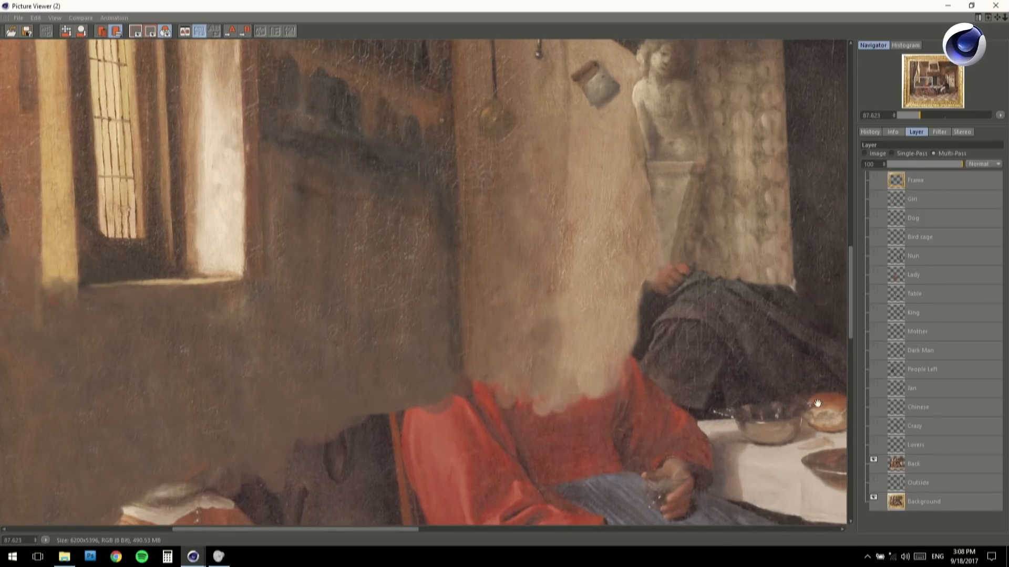
left_click(872, 460)
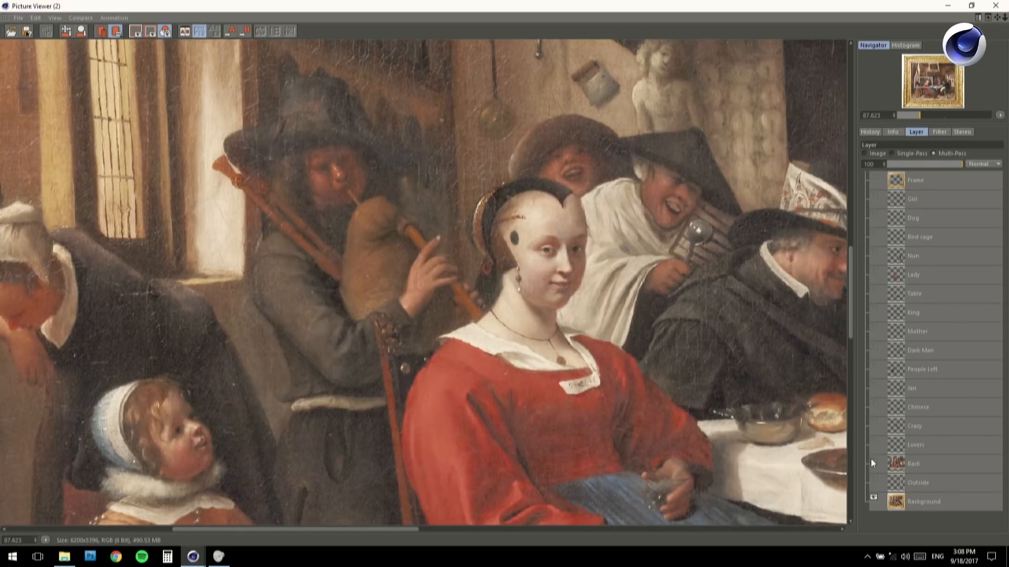
left_click(872, 460)
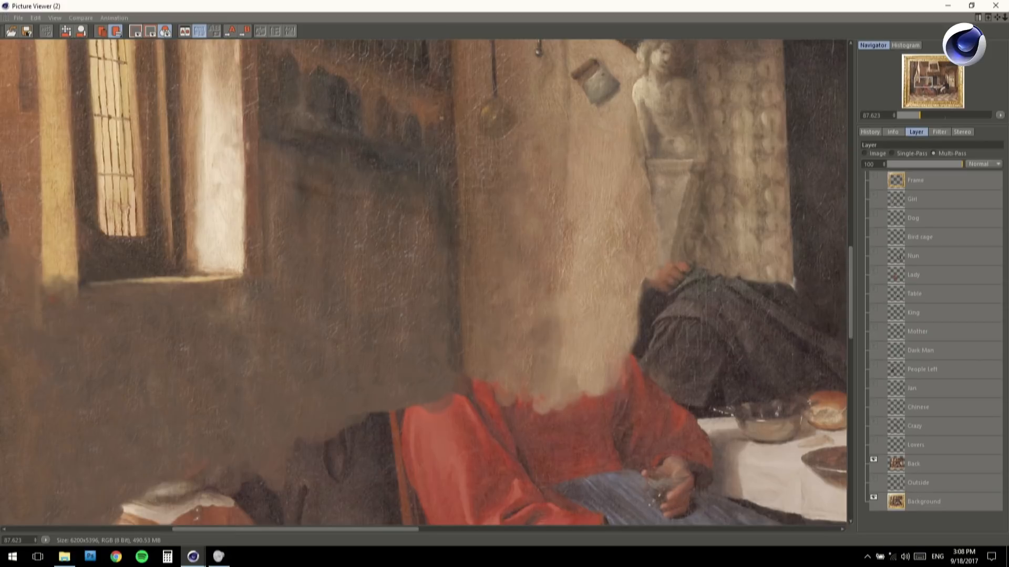
Inspect the repainted floor tiles around the lady's skirt, toggling the Back layer against the original
left_click_drag(308, 520, 379, 356)
left_click_drag(358, 507, 380, 262)
left_click_drag(459, 460, 247, 349)
scroll(637, 304, "down", 5)
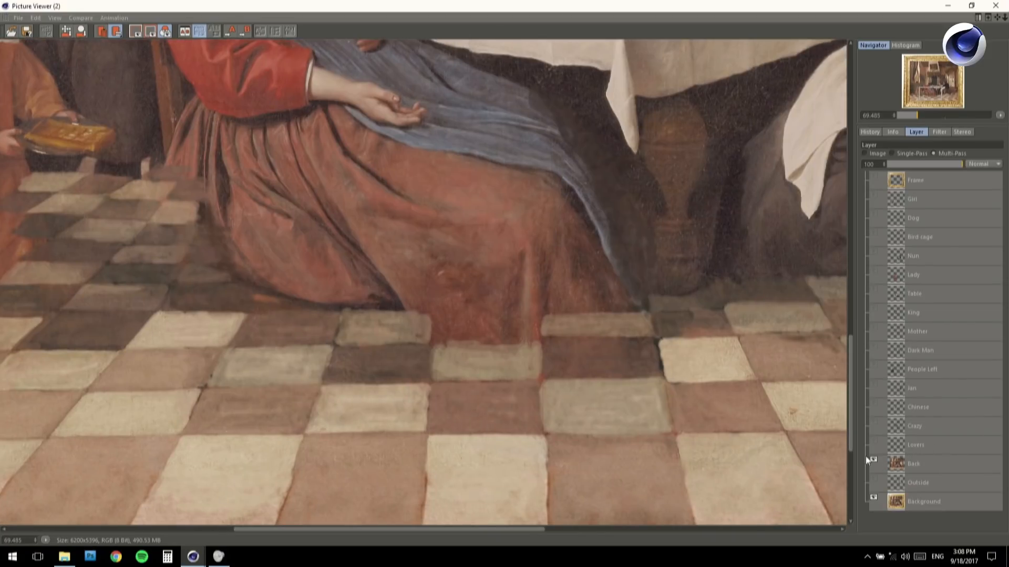
left_click(873, 459)
left_click(873, 459)
Examine the retouched wall and barrel beside the gold frame, toggling the Back layer twice for comparison
scroll(439, 203, "down", 4)
mouse_move(260, 177)
left_mouse_down()
mouse_move(378, 236)
mouse_move(519, 335)
mouse_move(553, 414)
left_mouse_up()
mouse_move(178, 120)
left_mouse_down()
mouse_move(236, 214)
mouse_move(262, 289)
left_mouse_up()
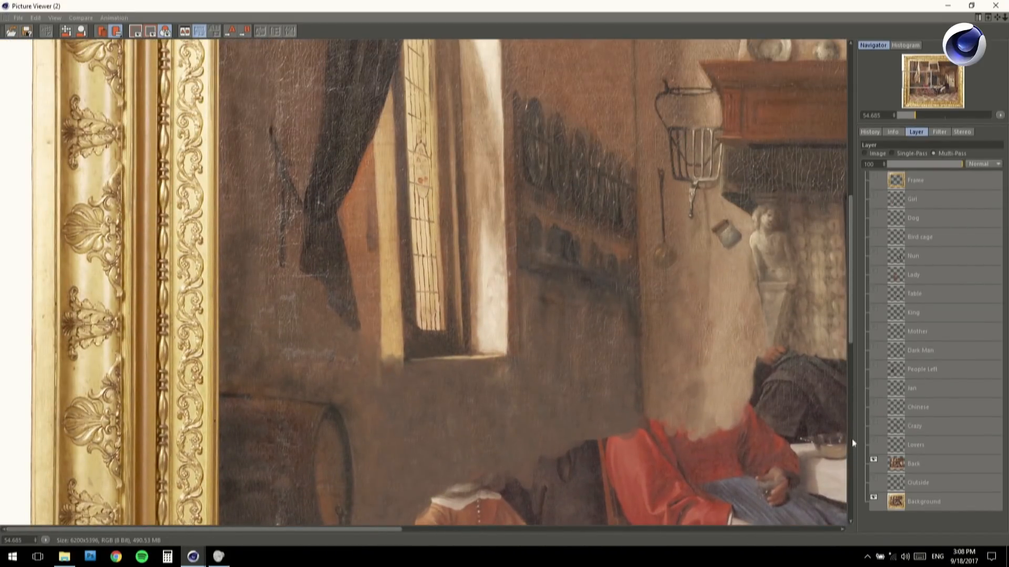
left_click(874, 461)
left_click(874, 460)
left_click(874, 461)
left_click(874, 460)
Make the Lady layer visible in front of the retouched room and hide the Back layer
right_click_drag(683, 262, 716, 250, "alt")
mouse_move(716, 250)
middle_mouse_down("alt")
mouse_move(505, 248)
mouse_move(337, 222)
middle_mouse_up("alt")
mouse_move(698, 217)
middle_mouse_down("alt")
mouse_move(535, 247)
mouse_move(490, 244)
middle_mouse_up("alt")
right_click_drag(491, 244, 421, 328, "alt")
middle_click_drag(421, 328, 528, 225, "alt")
middle_click_drag(463, 205, 411, 205, "alt")
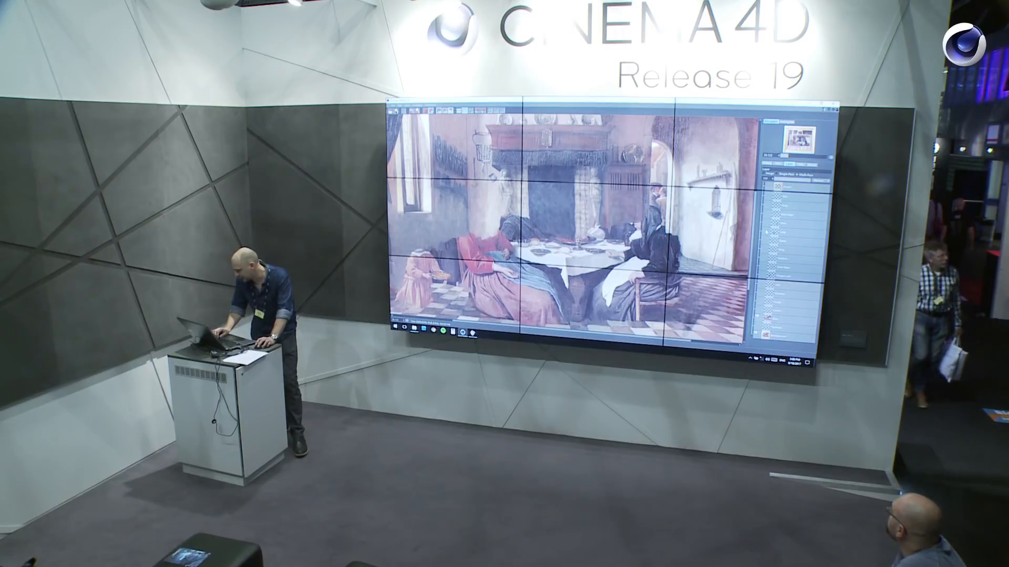
left_click(764, 231)
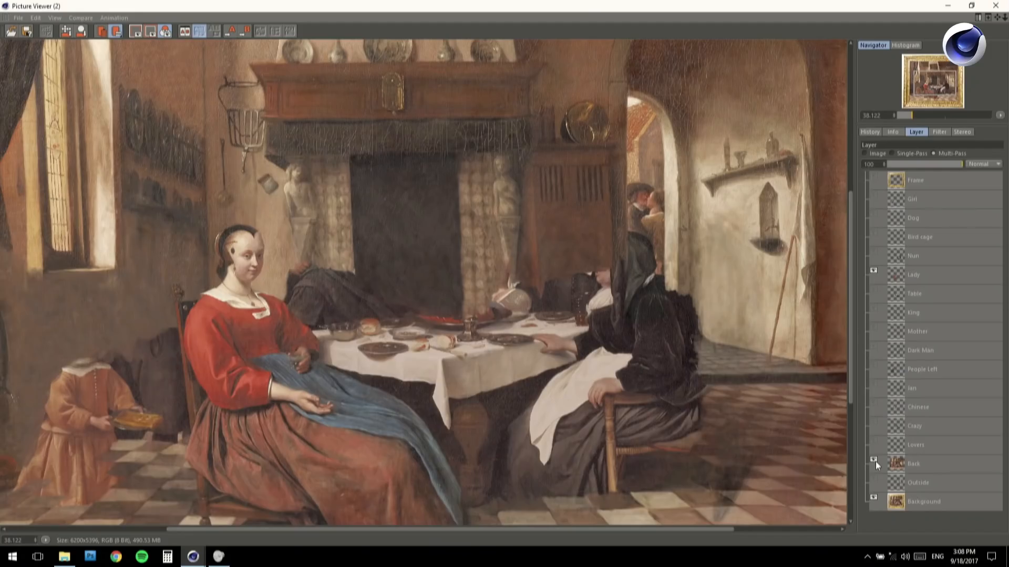
left_click(876, 462)
Show the Chinese layer and inspect its extended figures close up behind the seated lady
scroll(279, 201, "up", 3)
mouse_move(278, 201)
left_mouse_down()
mouse_move(297, 372)
mouse_move(321, 181)
left_mouse_up()
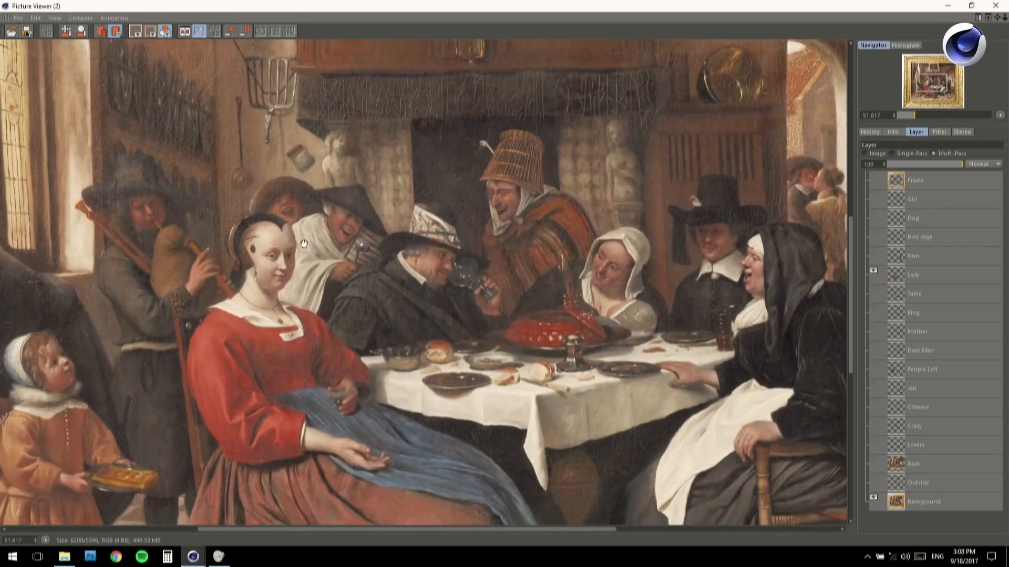
scroll(323, 206, "up", 2)
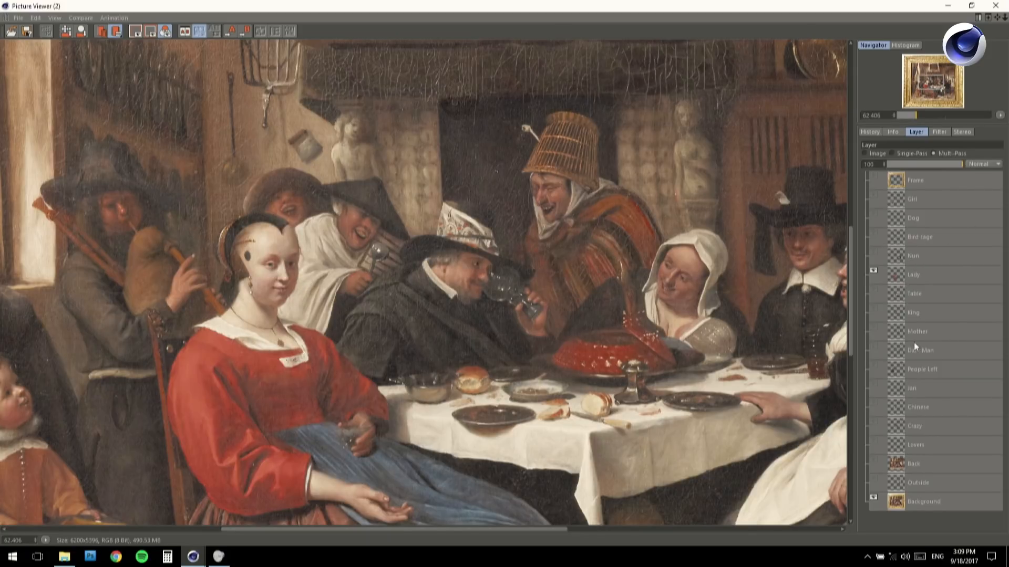
left_click(875, 403)
scroll(224, 273, "up", 1)
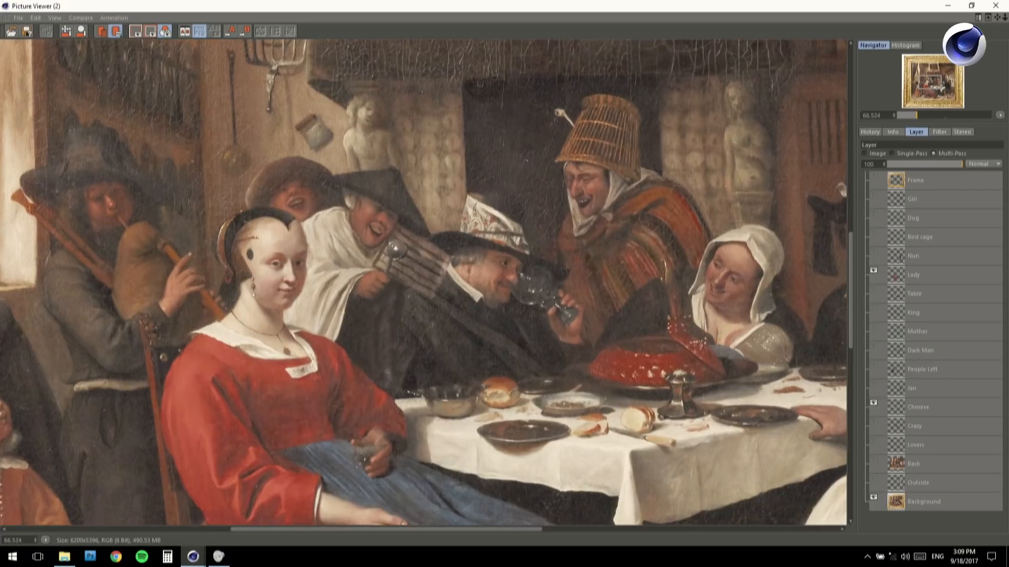
scroll(490, 309, "up", 1)
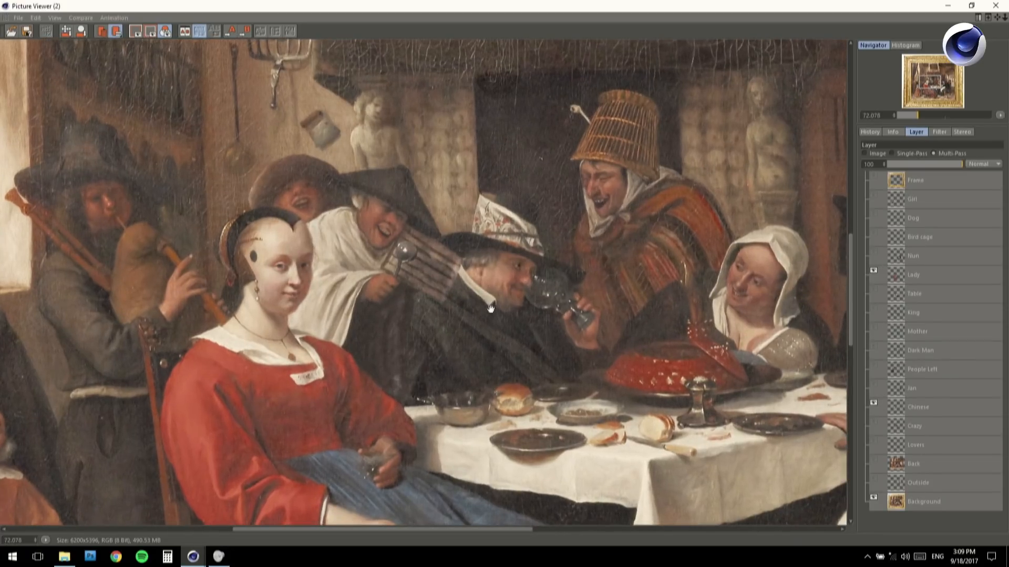
Hide the Lady layer, compare the Chinese layer with the original figures, and hide the Chinese layer
left_click(872, 272)
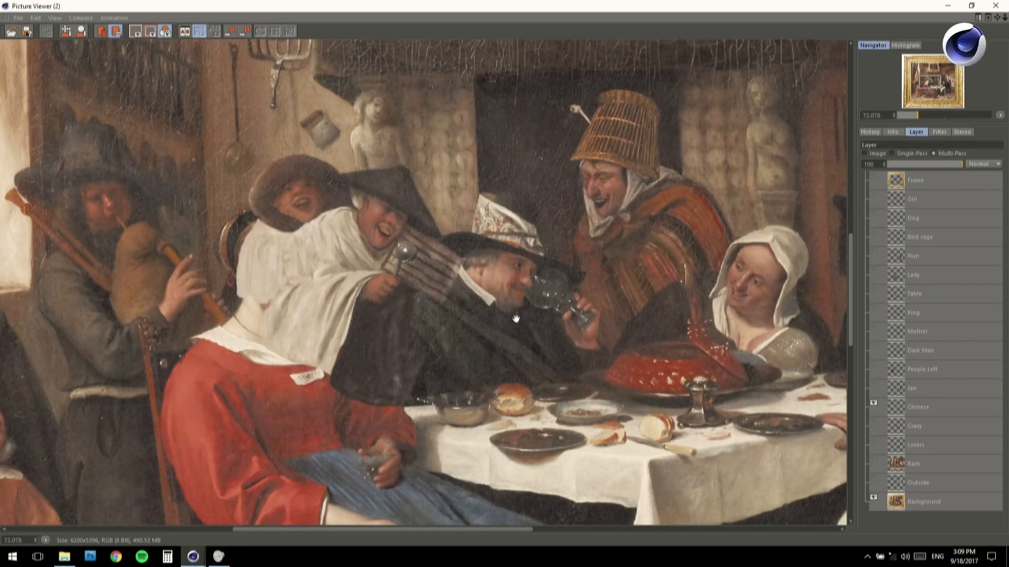
left_click(873, 404)
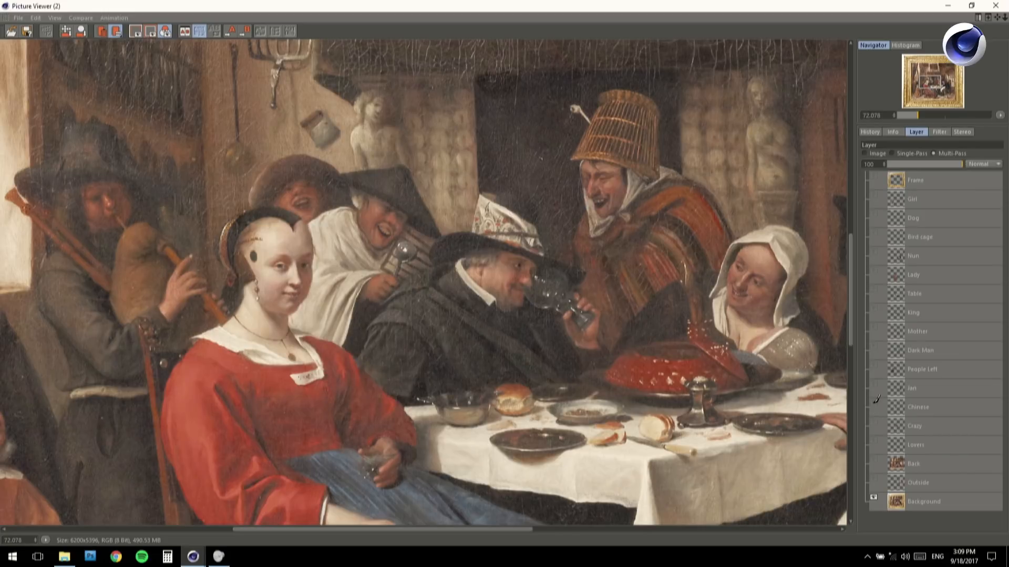
left_click(873, 404)
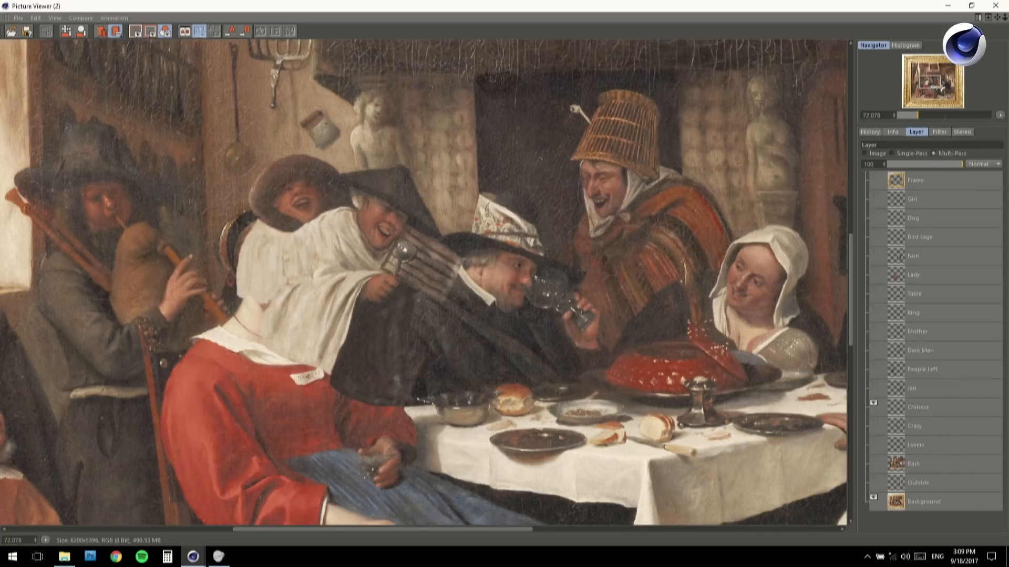
scroll(350, 320, "up", 4)
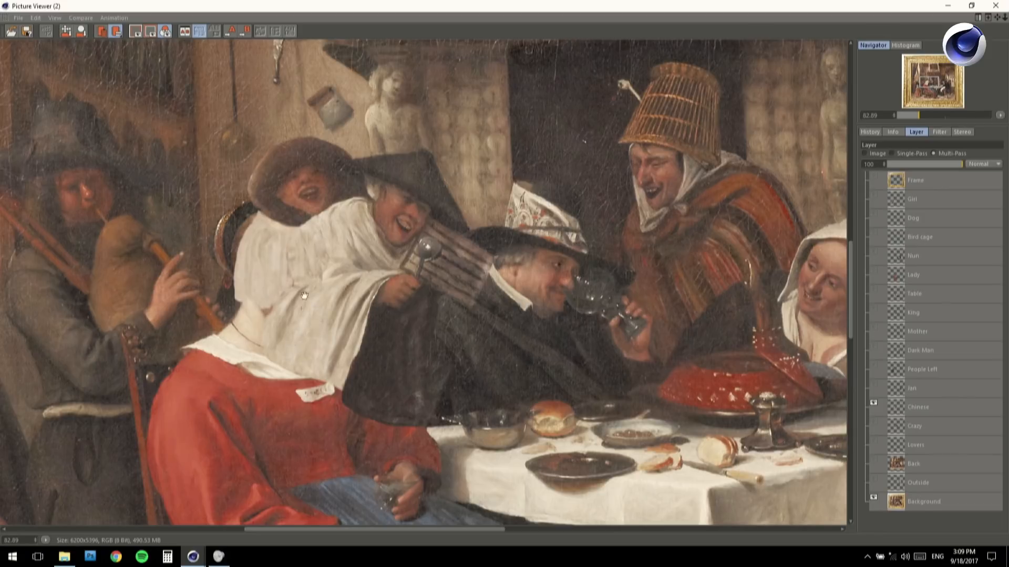
left_click(872, 402)
Make the King layer visible over the drinking man beside the table
scroll(591, 346, "down", 3)
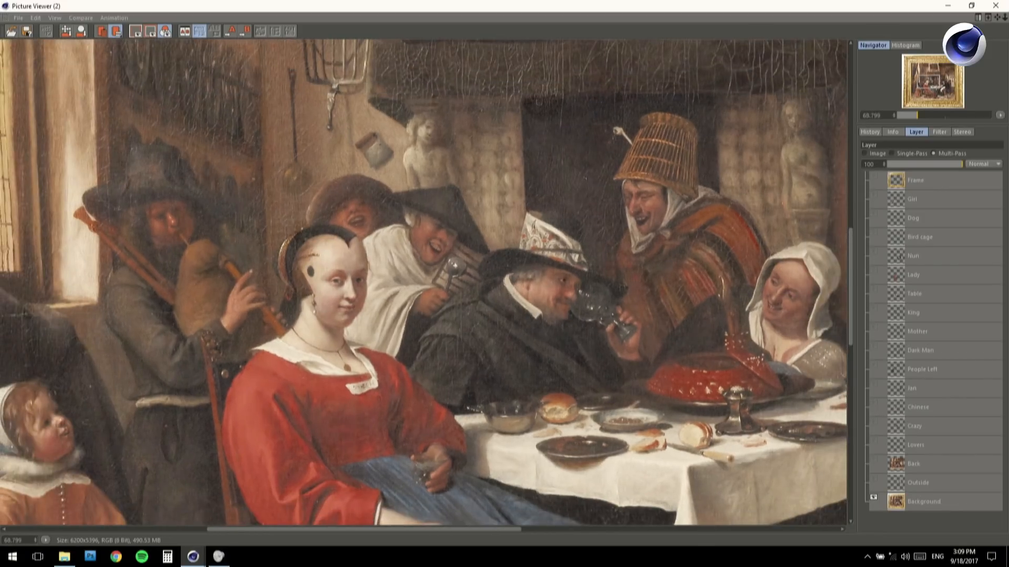
middle_click_drag(514, 296, 394, 203, "alt")
right_click_drag(435, 314, 361, 276, "alt")
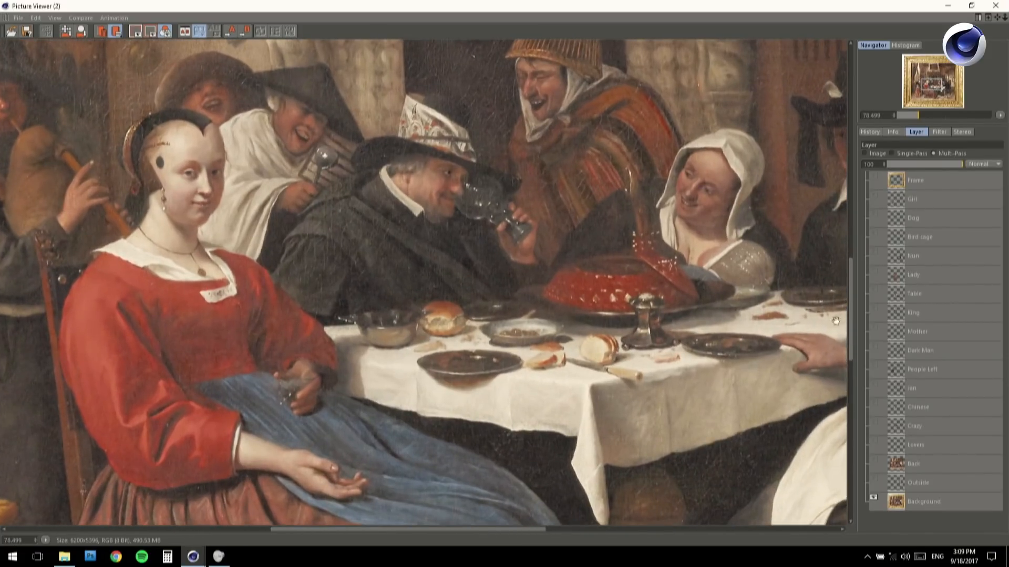
left_click(872, 308)
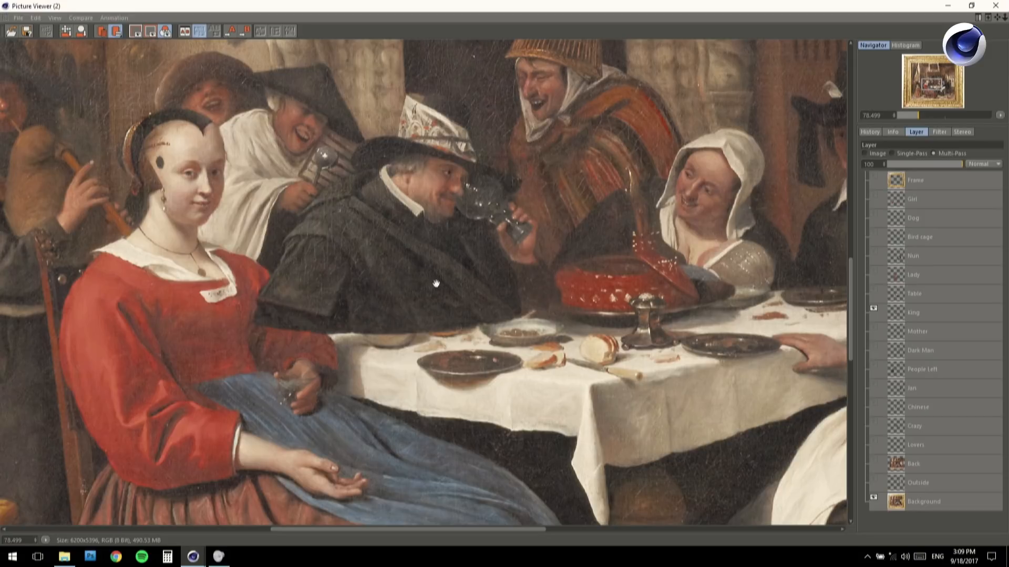
Make the Dark Man layer visible over the man in the black hat, toggling it to compare with the original
mouse_move(601, 250)
middle_mouse_down("alt")
mouse_move(456, 276)
mouse_move(330, 244)
middle_mouse_up("alt")
right_click_drag(635, 185, 754, 184, "alt")
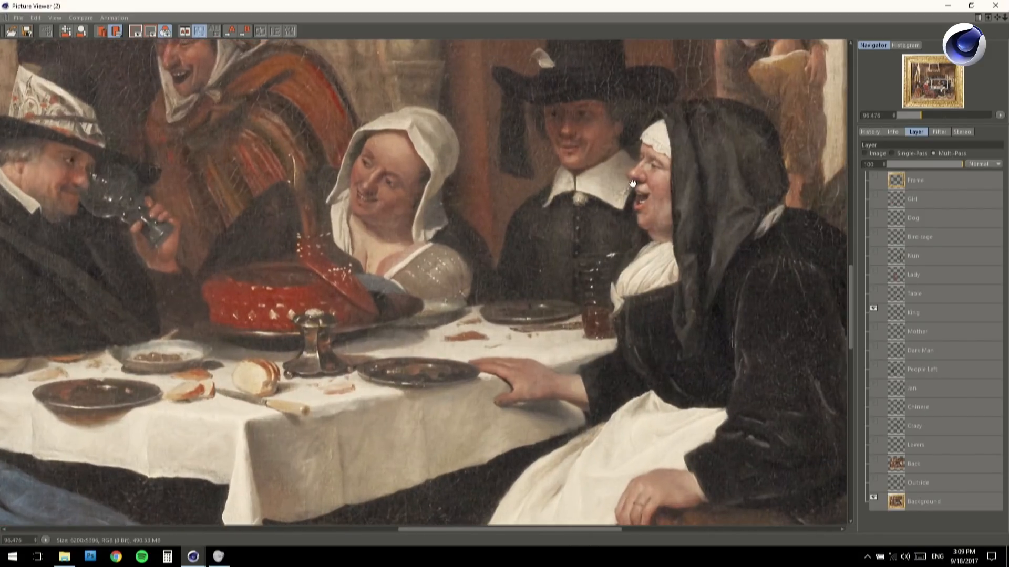
middle_click_drag(633, 183, 596, 180, "alt")
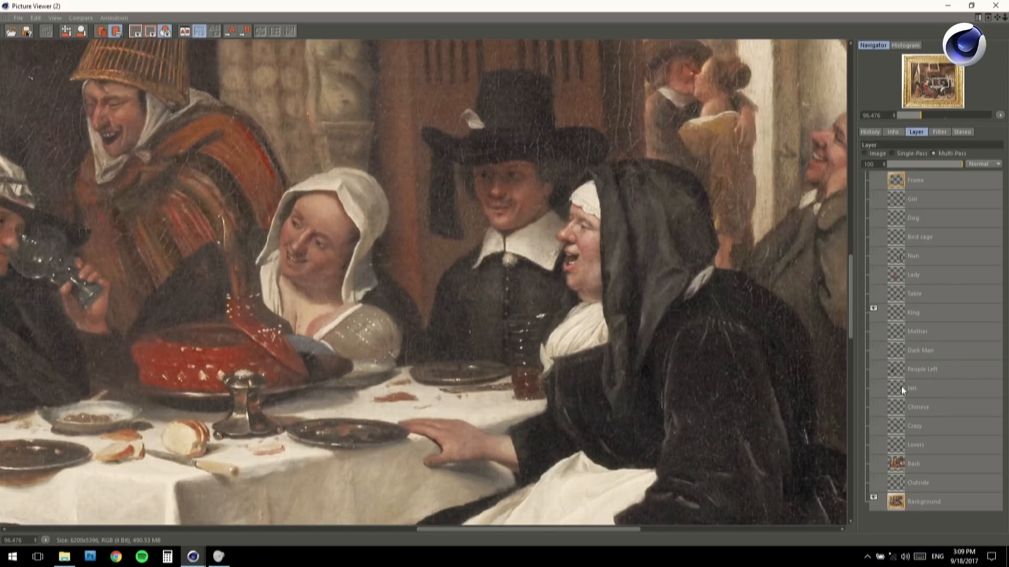
left_click(874, 351)
left_click(874, 346)
left_click(874, 346)
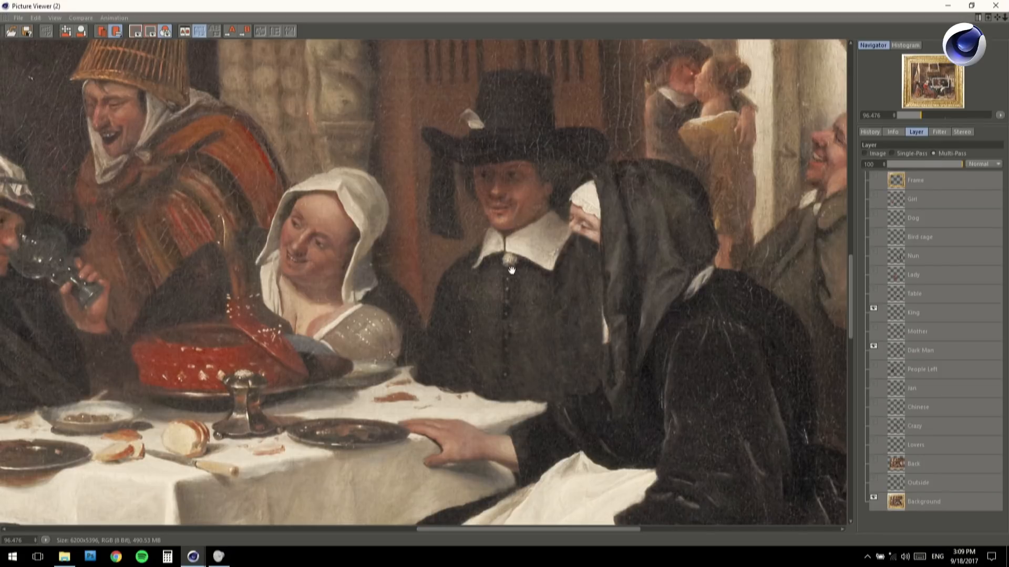
Hide the Dark Men layer, view the painting's table group at a smaller scale, and switch to the main Cinema 4D scene
left_click(873, 348)
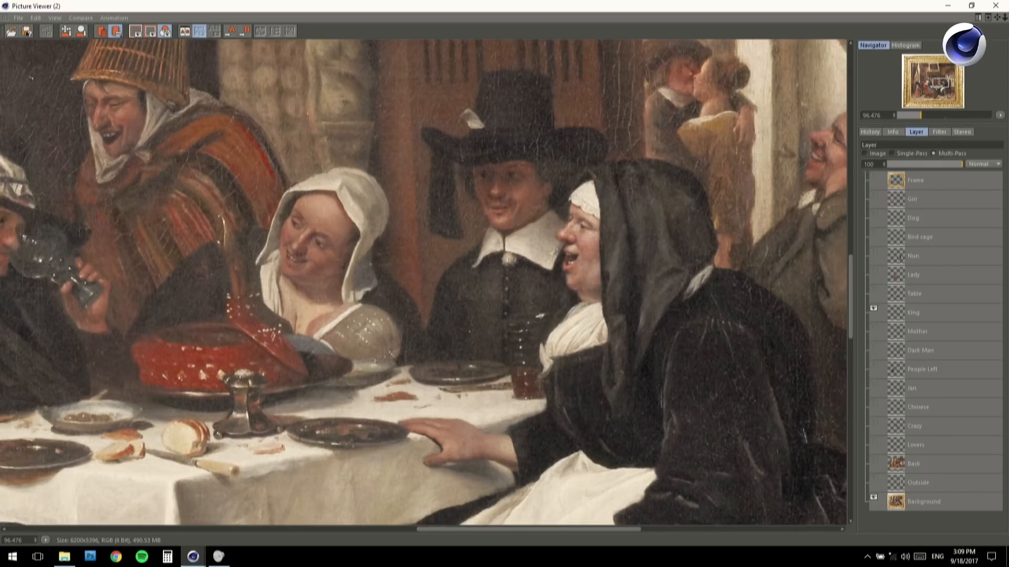
scroll(305, 277, "down", 2)
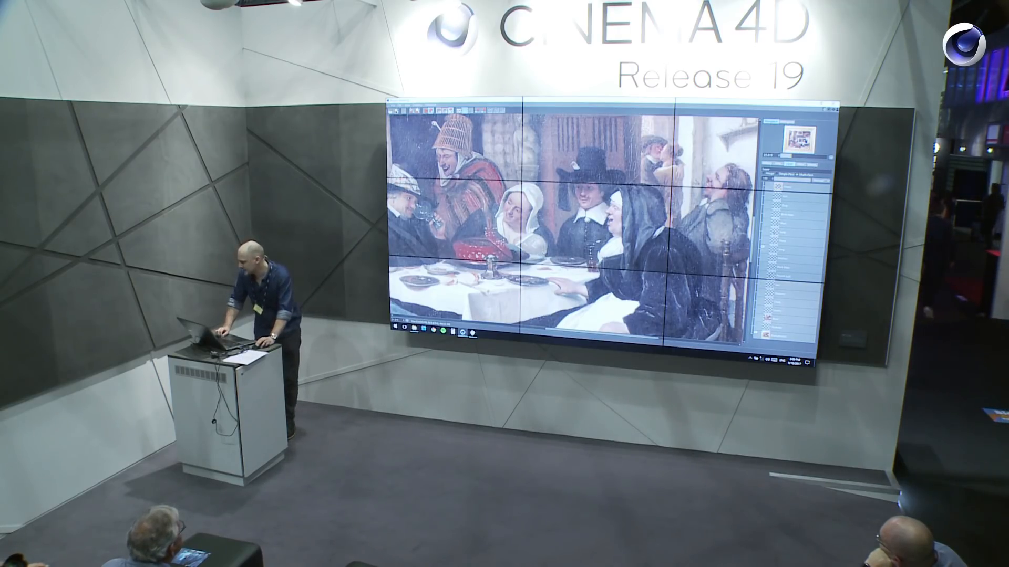
key("alt+Tab")
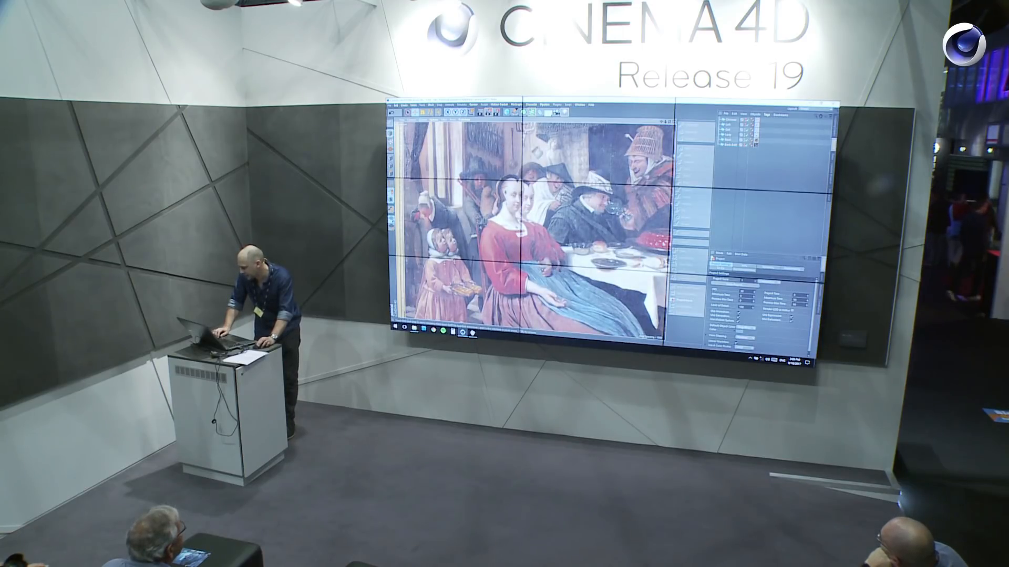
Hide the original Back plane and make the Back-Edit, Left and Chinese planes visible behind the girl and the lady
left_click(745, 143)
left_click(745, 143)
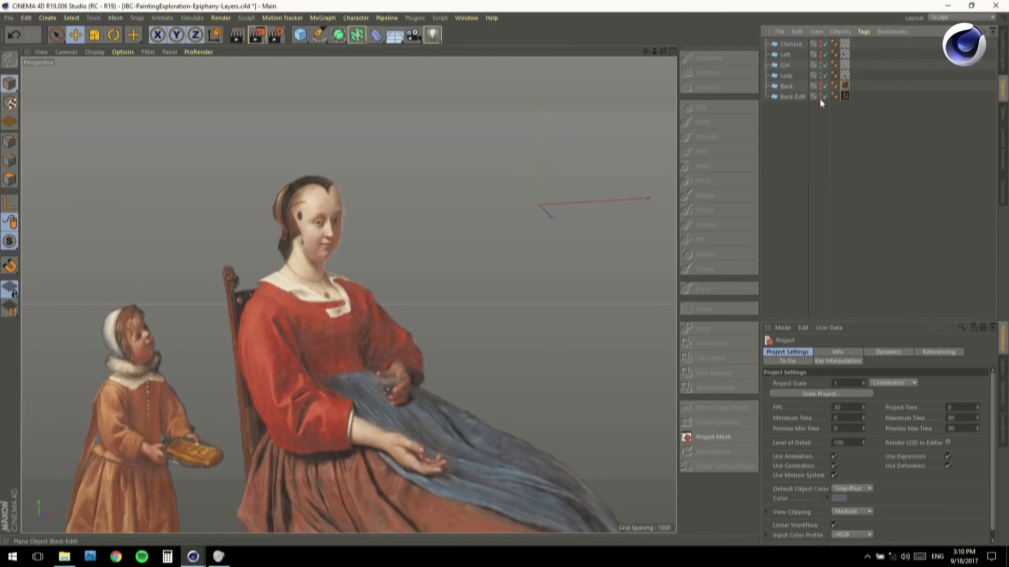
left_click(820, 96)
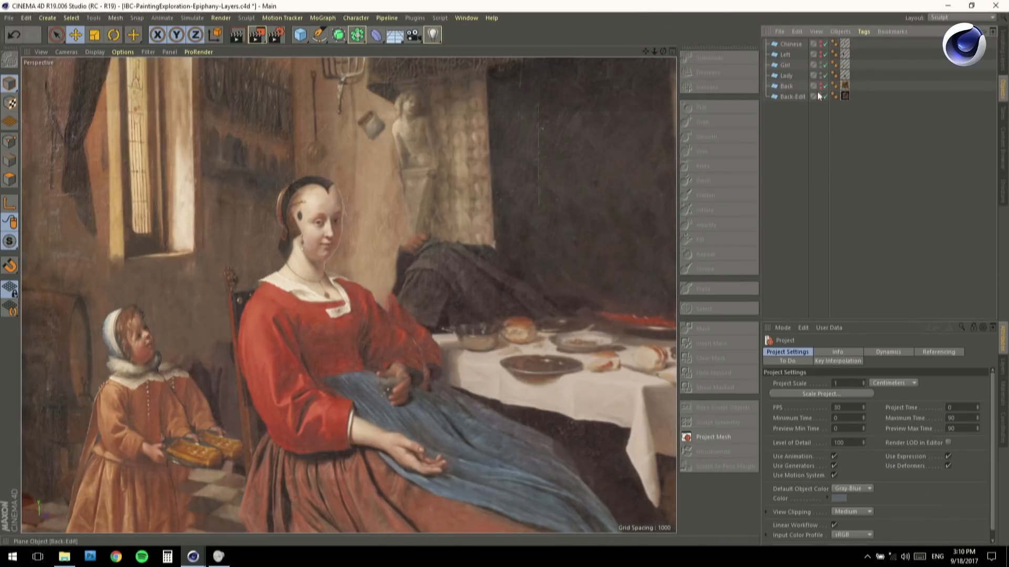
left_click(821, 49)
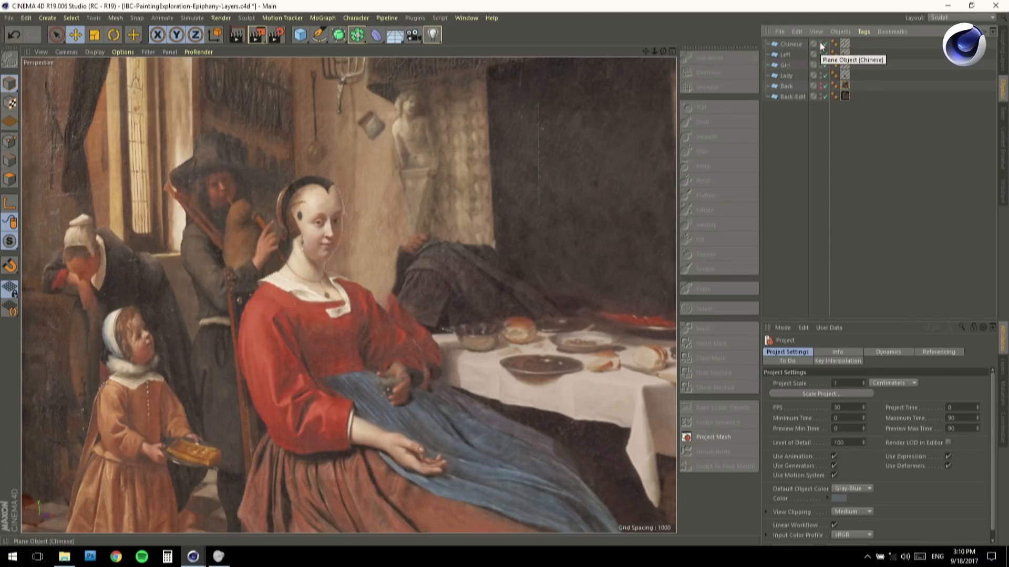
left_click(821, 44)
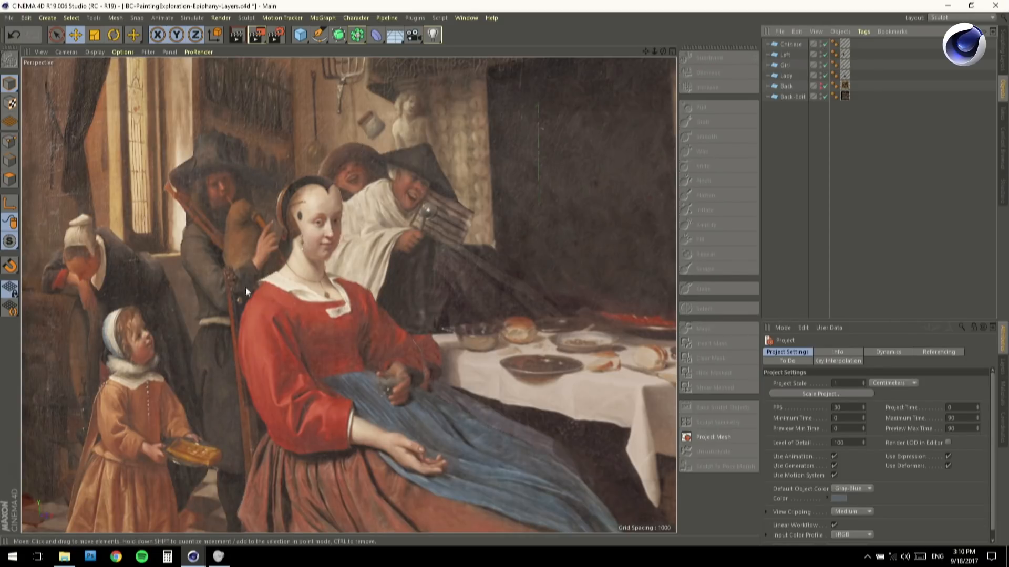
Examine the depth between the figure planes and the retouched background from several angles and distances
scroll(303, 279, "up", 4)
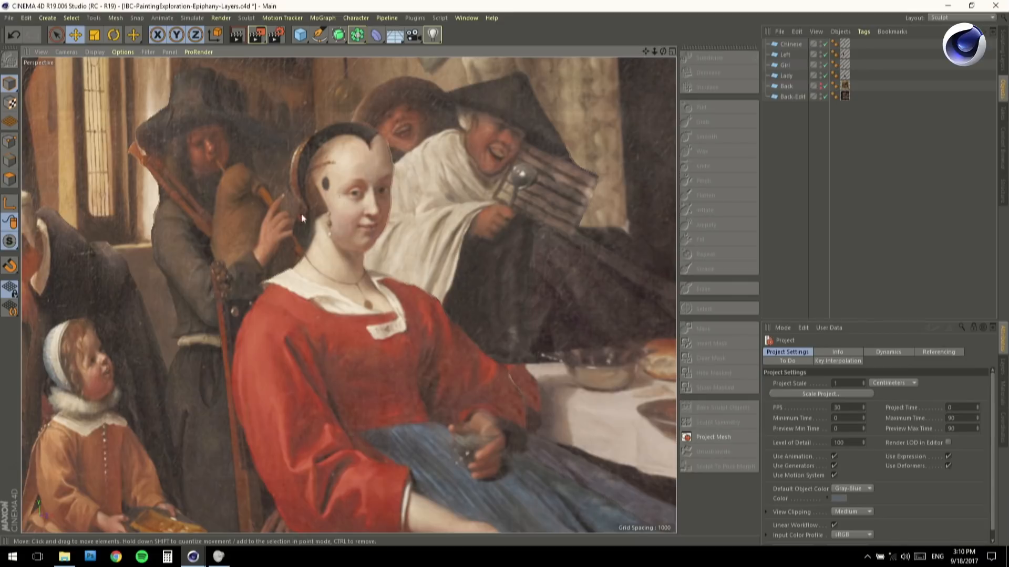
mouse_move(306, 215)
left_mouse_down("alt")
mouse_move(333, 222)
mouse_move(346, 206)
mouse_move(334, 202)
mouse_move(339, 217)
mouse_move(355, 216)
mouse_move(291, 294)
mouse_move(325, 270)
mouse_move(386, 266)
left_mouse_up("alt")
scroll(347, 279, "up", 5)
scroll(368, 271, "down", 8)
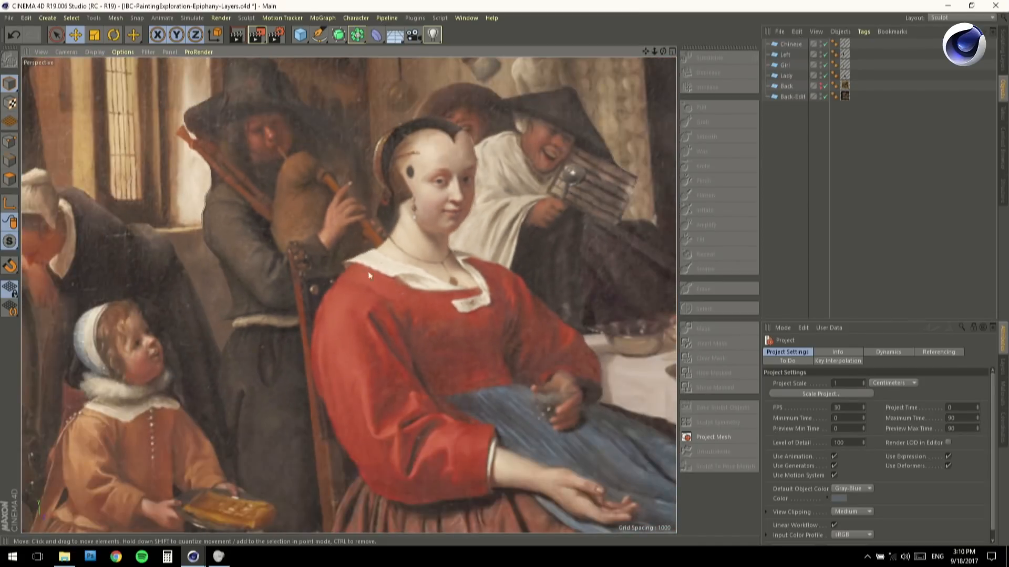
scroll(333, 300, "up", 3)
mouse_move(333, 300)
left_mouse_down("alt")
mouse_move(306, 306)
mouse_move(327, 304)
mouse_move(343, 277)
mouse_move(367, 298)
mouse_move(348, 319)
mouse_move(337, 295)
mouse_move(353, 286)
mouse_move(336, 317)
mouse_move(325, 304)
mouse_move(314, 363)
mouse_move(310, 345)
mouse_move(325, 340)
mouse_move(358, 370)
mouse_move(159, 400)
left_mouse_up("alt")
middle_click_drag(159, 400, 254, 358, "alt")
right_click_drag(255, 357, 339, 358, "alt")
mouse_move(311, 343)
left_mouse_down("alt")
mouse_move(336, 336)
mouse_move(323, 333)
left_mouse_up("alt")
middle_click_drag(292, 286, 288, 358, "alt")
right_click_drag(334, 355, 292, 343, "alt")
left_click_drag(393, 281, 462, 304, "alt")
middle_click_drag(477, 301, 331, 295, "alt")
mouse_move(348, 295)
left_mouse_down("alt")
mouse_move(311, 288)
mouse_move(358, 274)
mouse_move(379, 291)
mouse_move(347, 296)
mouse_move(358, 292)
mouse_move(342, 279)
mouse_move(362, 281)
mouse_move(360, 302)
mouse_move(443, 287)
mouse_move(330, 293)
left_mouse_up("alt")
right_click_drag(330, 293, 320, 316, "alt")
middle_click_drag(394, 305, 336, 319, "alt")
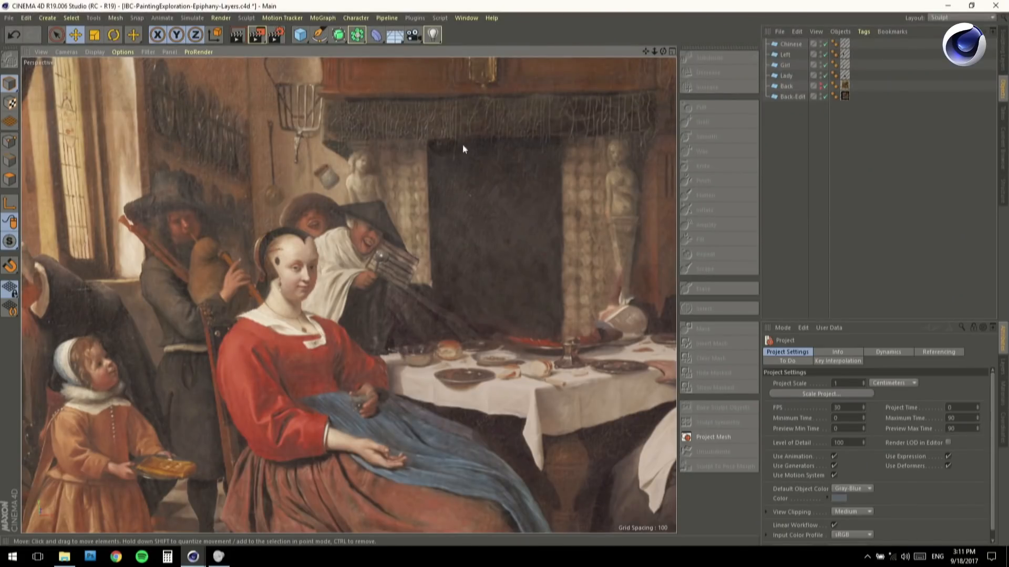
Open the project file IBC-PaintingExploration-Epiphany-Lady-Sculpt.c4d from the IBC2017-PaintingExploration-Epiphany folder
left_click(462, 19)
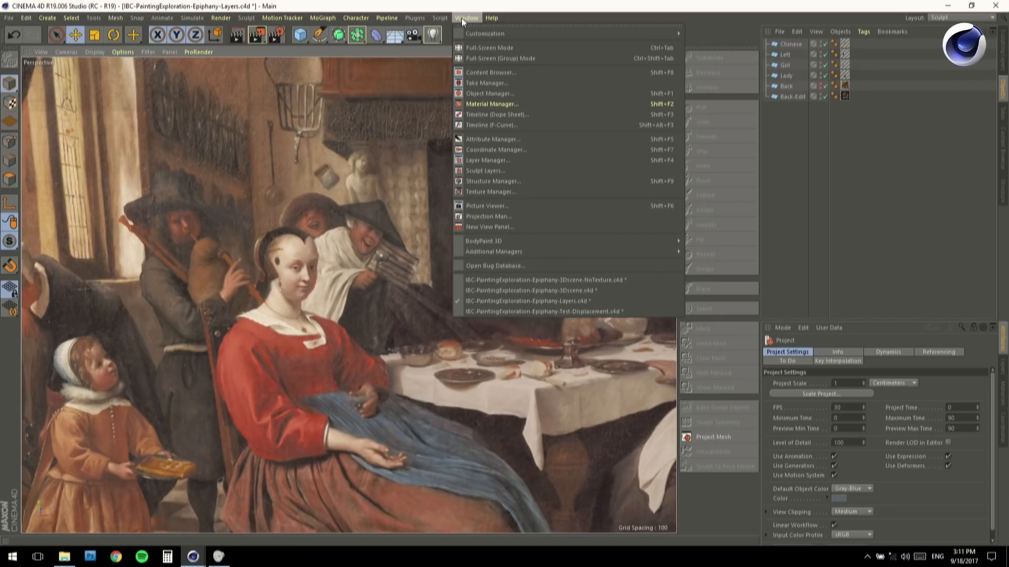
left_click(461, 18)
left_click(9, 18)
left_click(24, 44)
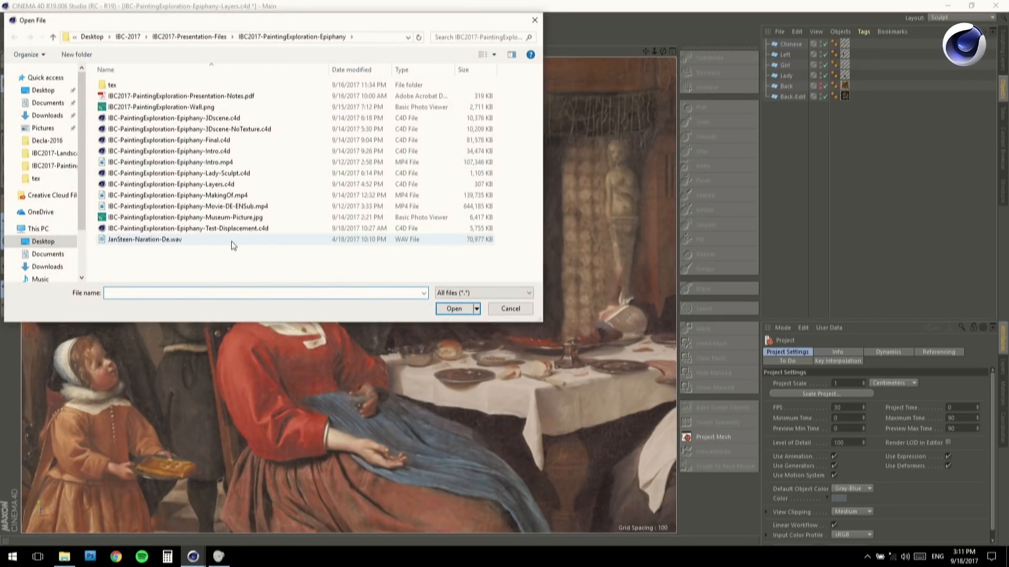
left_click(197, 174)
left_click(455, 309)
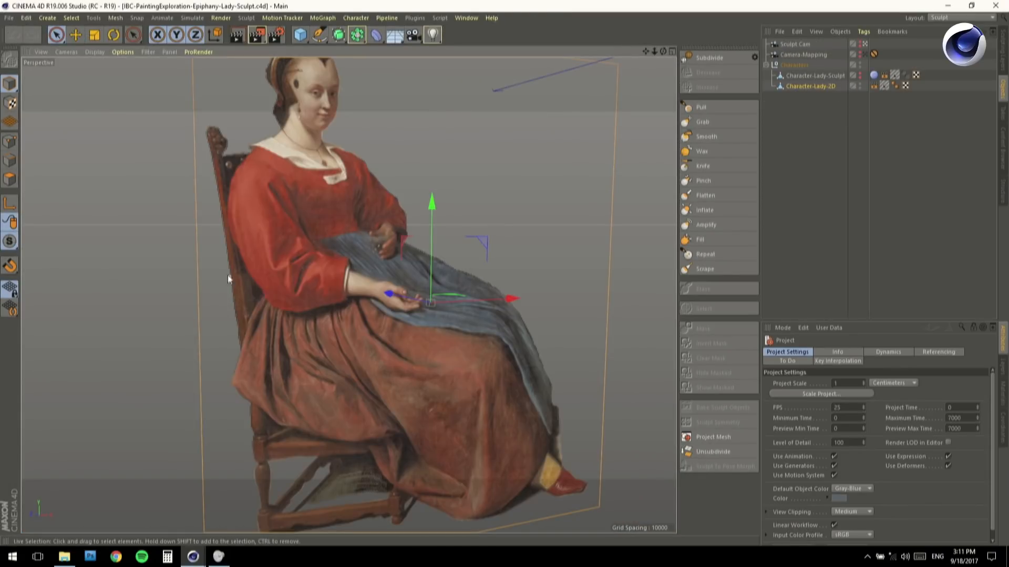
Make the Character-Lady-2D plane sculptable and subdivide it to level 2
left_click_drag(296, 293, 316, 260, "alt")
scroll(273, 315, "up", 3)
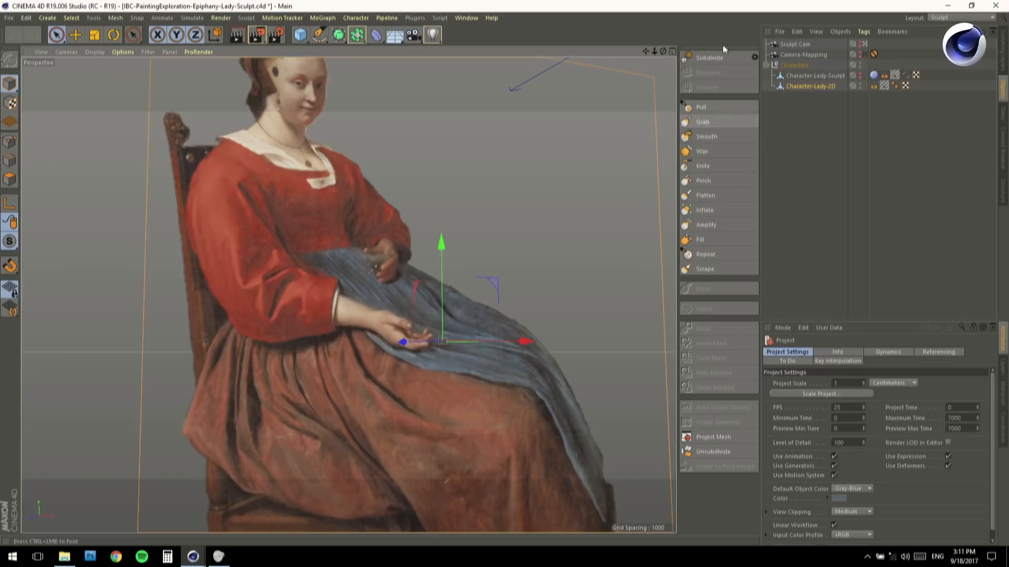
middle_click_drag(347, 226, 364, 275, "alt")
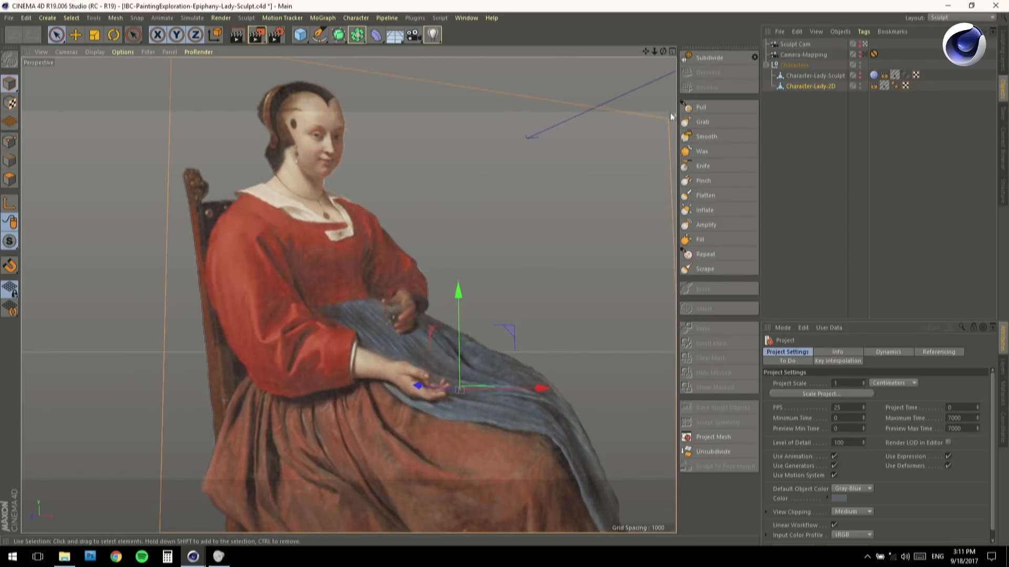
left_click(714, 59)
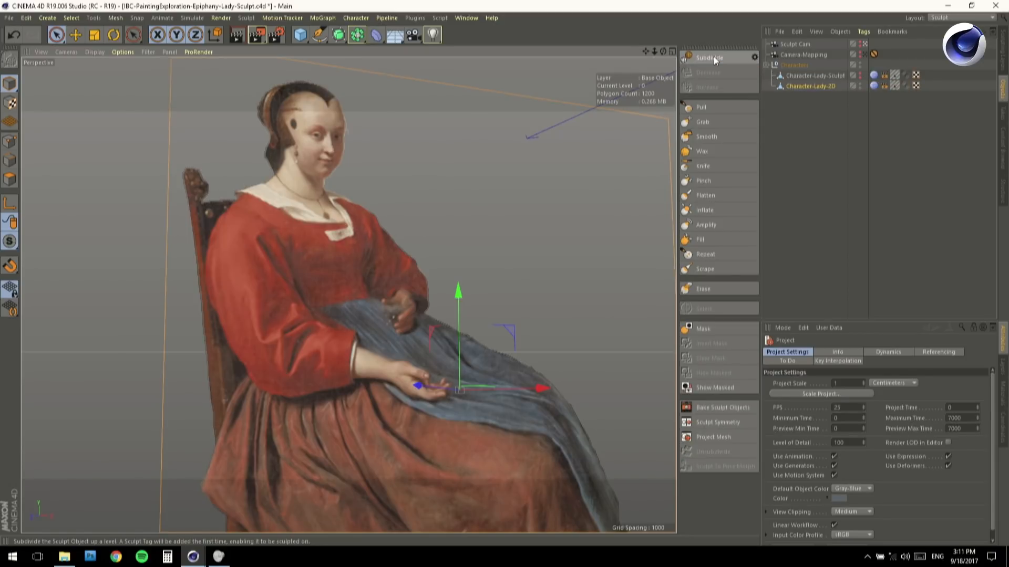
left_click(714, 59)
left_click(713, 59)
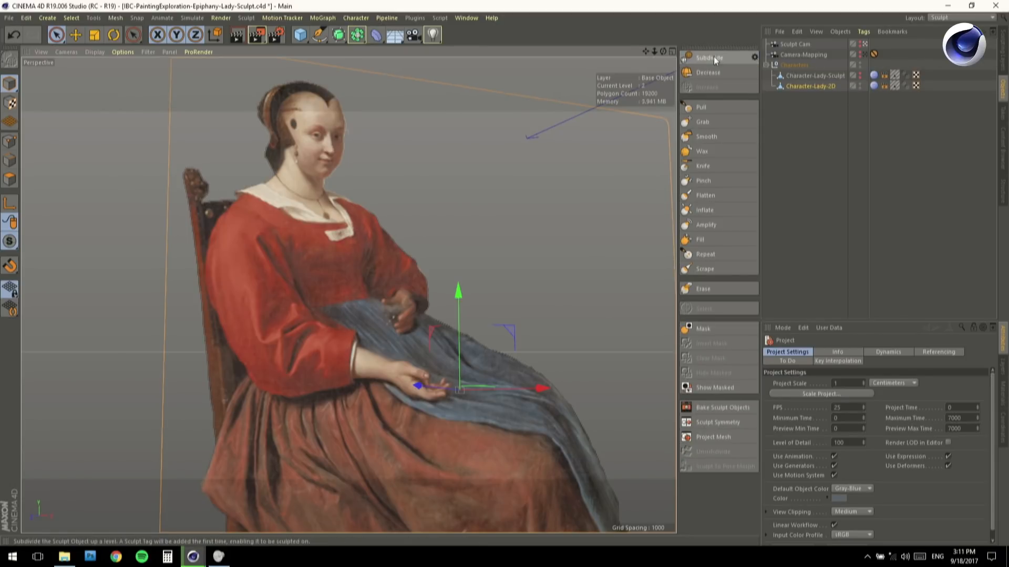
Activate the Pull sculpting brush, add a new sculpt layer, and set the brush size to 25 and pressure to 25.9
left_click(701, 107)
left_click(775, 312)
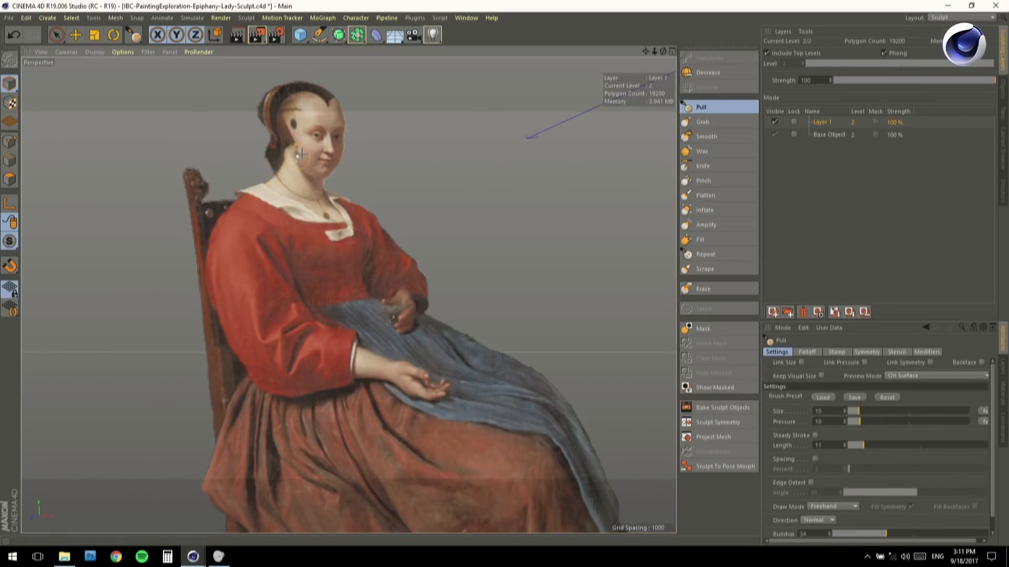
right_click_drag(302, 154, 363, 154, "alt")
left_click_drag(853, 416, 879, 424)
Sculpt initial volume into the lady's face and forehead with the Pull brush
middle_click_drag(368, 231, 348, 295, "alt")
left_click_drag(349, 295, 346, 315, "alt")
middle_click_drag(346, 315, 376, 329, "alt")
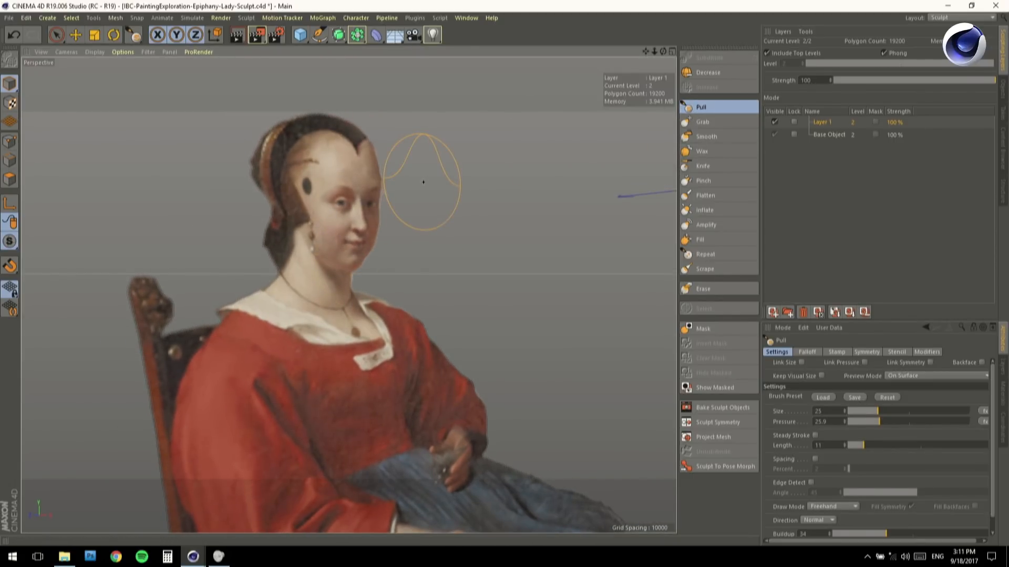
middle_click_drag(491, 241, 476, 218, "alt")
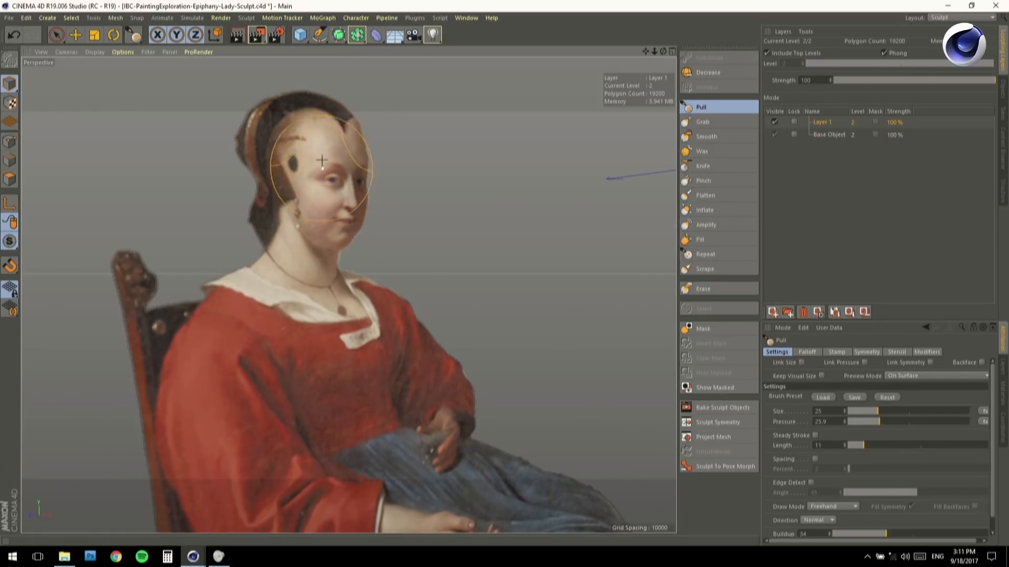
left_click_drag(313, 216, 322, 216, "alt")
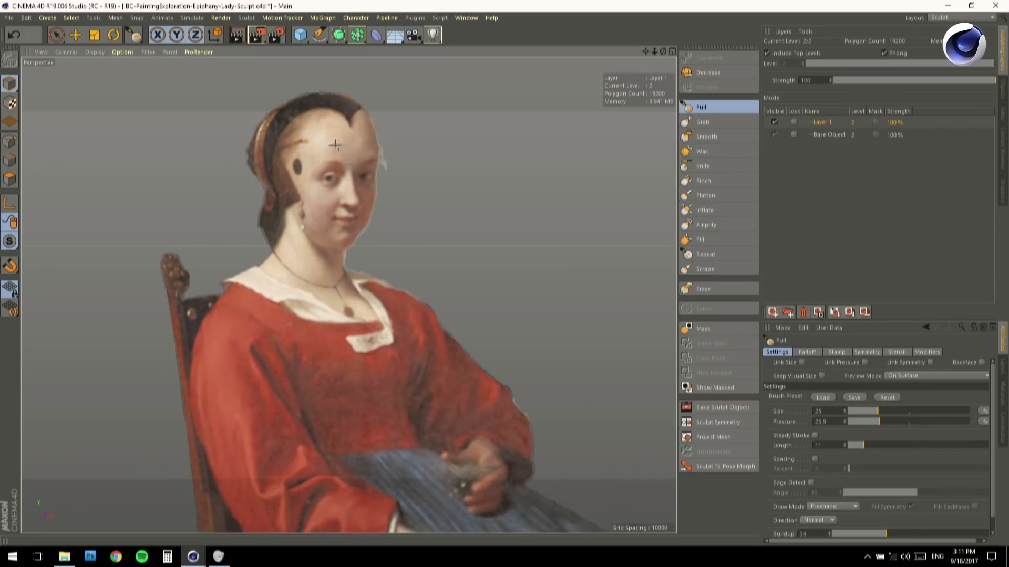
Pull out the lady's bodice, puffed near sleeve and forearm, checking the relief from different angles
middle_click_drag(321, 183, 326, 121, "alt")
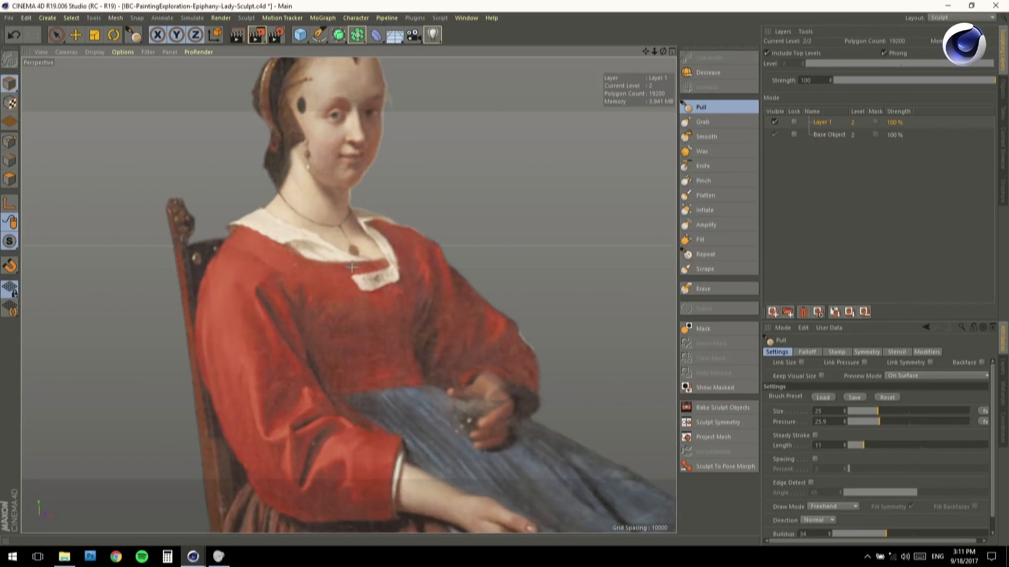
mouse_move(313, 285)
left_mouse_down("alt")
mouse_move(399, 284)
mouse_move(367, 294)
mouse_move(402, 304)
left_mouse_up("alt")
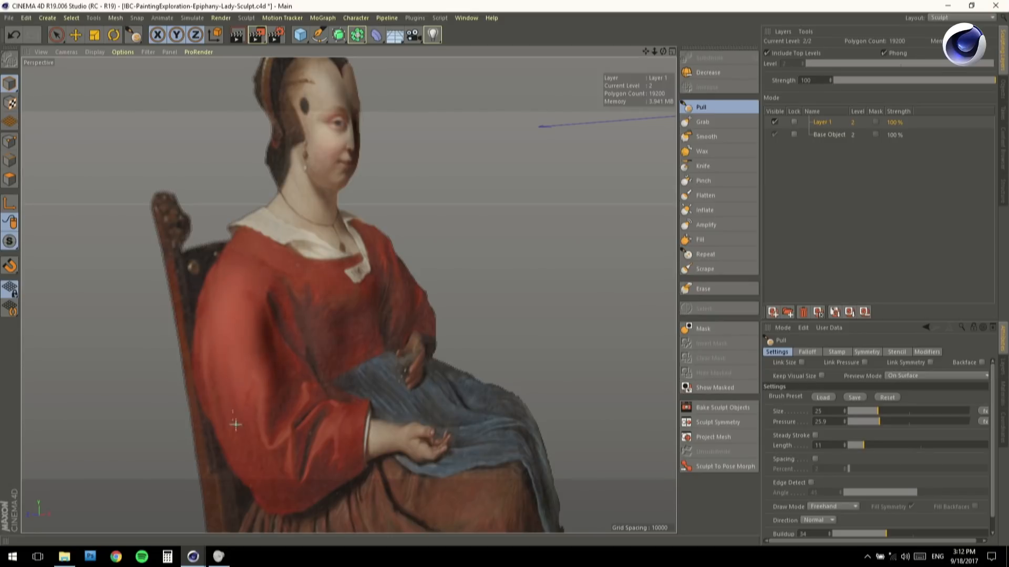
left_click_drag(225, 405, 254, 288, "alt")
scroll(343, 376, "up", 2)
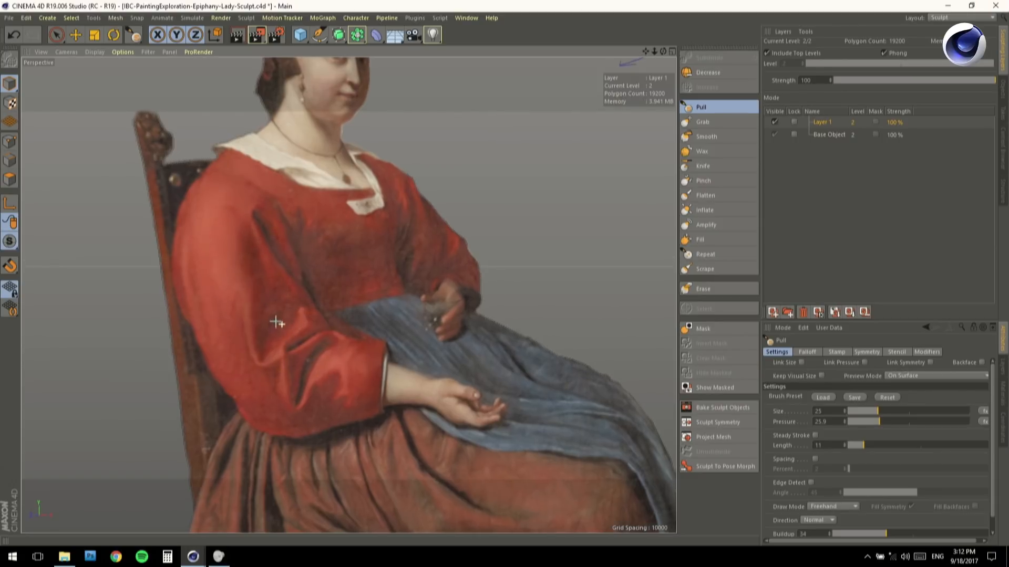
scroll(307, 316, "up", 2)
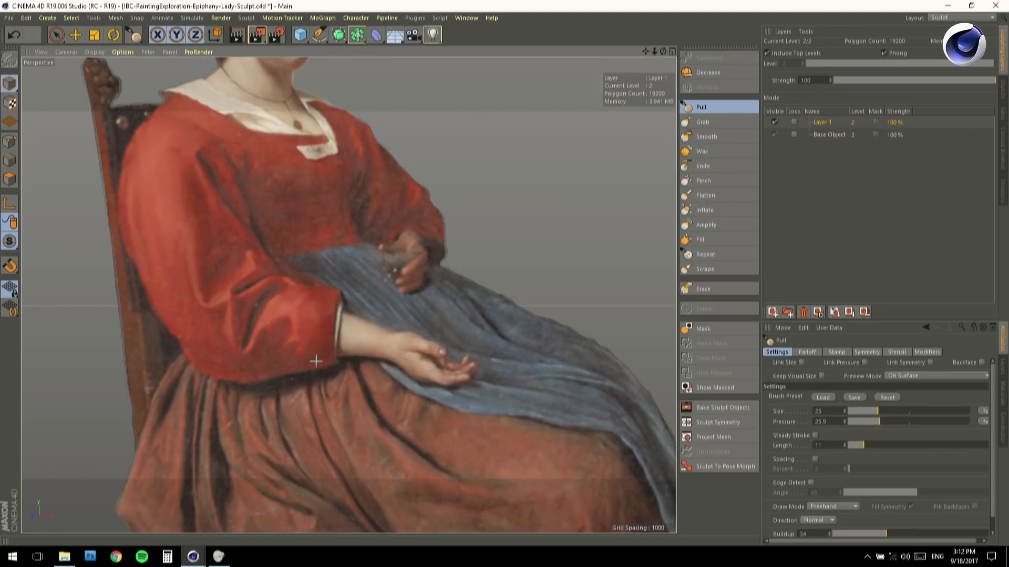
left_click_drag(236, 348, 362, 336, "alt")
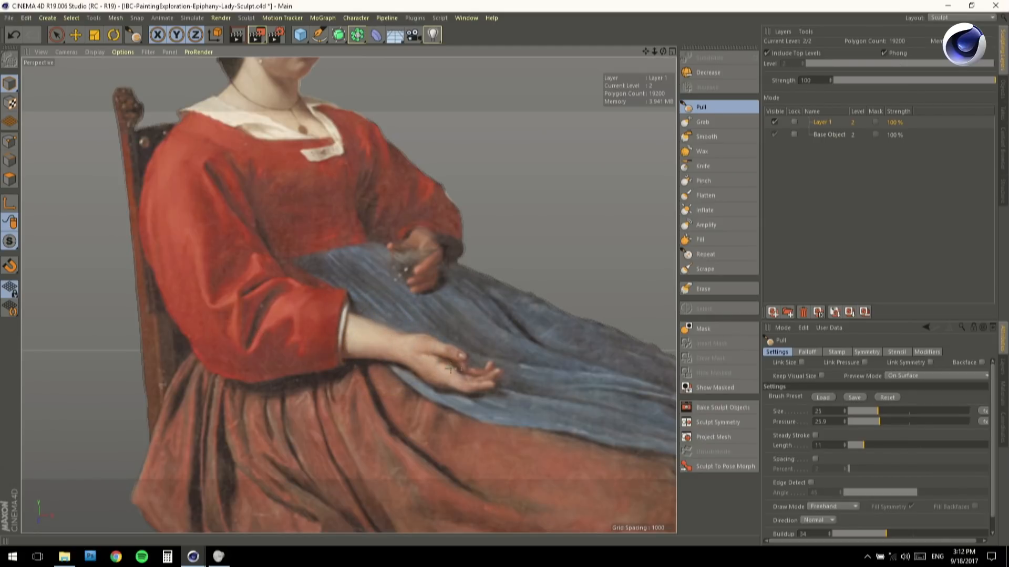
mouse_move(425, 358)
left_mouse_down("alt")
mouse_move(390, 350)
mouse_move(404, 331)
mouse_move(416, 346)
left_mouse_up("alt")
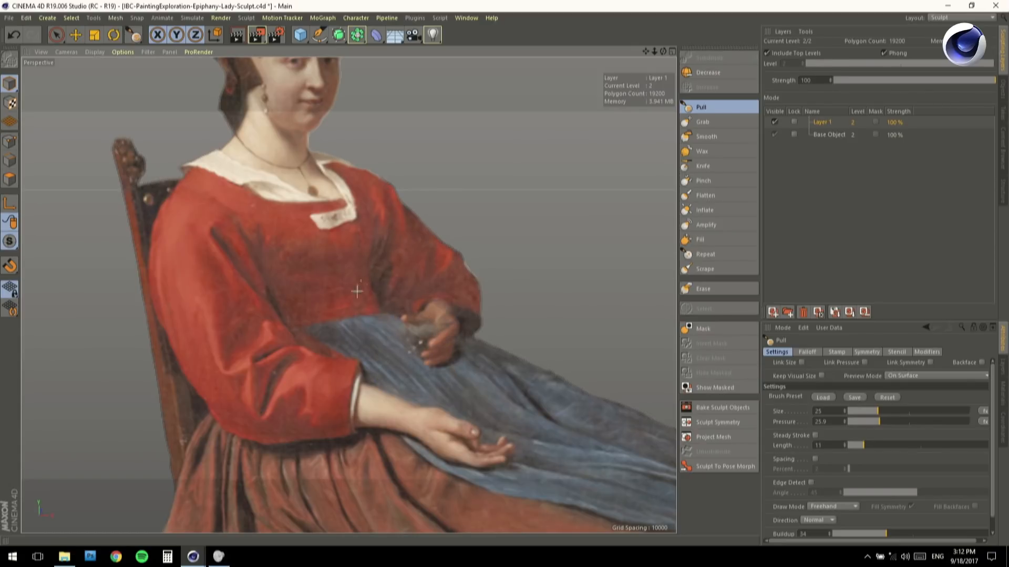
Refine the volume of the lady's forehead and face with the Pull brush and check it from both sides
left_click_drag(335, 313, 377, 310, "alt")
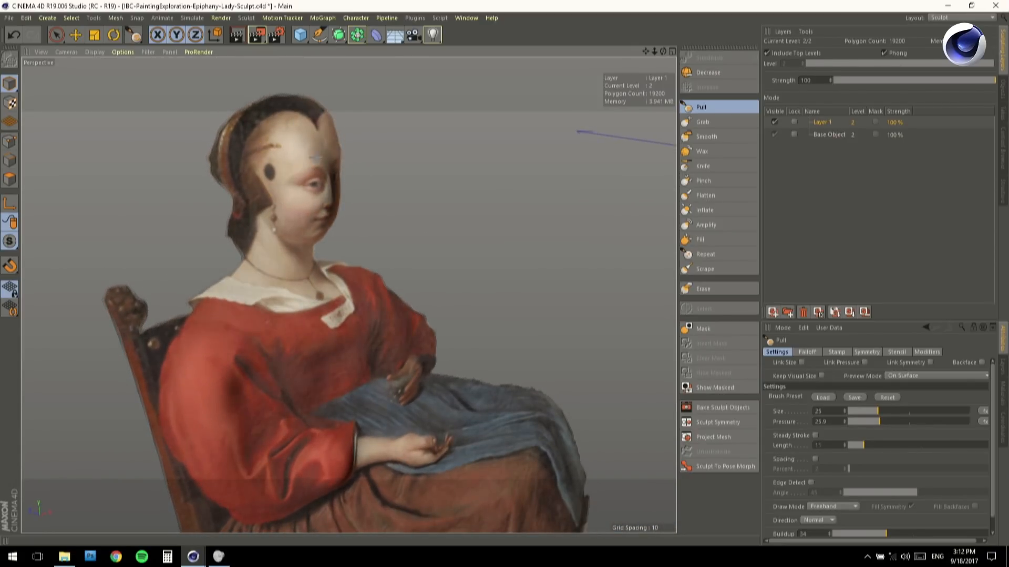
mouse_move(296, 223)
left_mouse_down("alt")
mouse_move(265, 229)
mouse_move(245, 216)
left_mouse_up("alt")
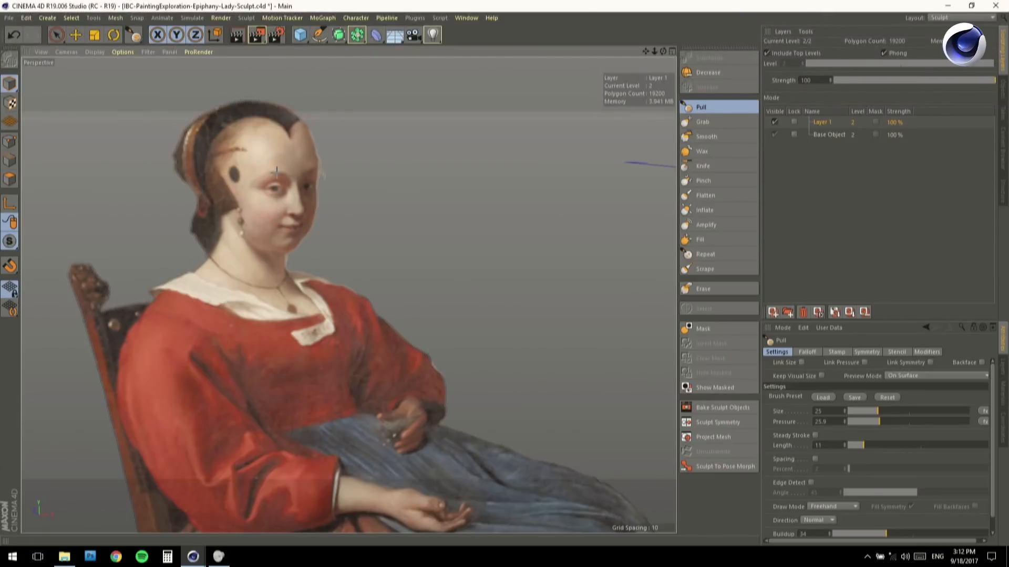
left_click_drag(283, 205, 195, 224, "alt")
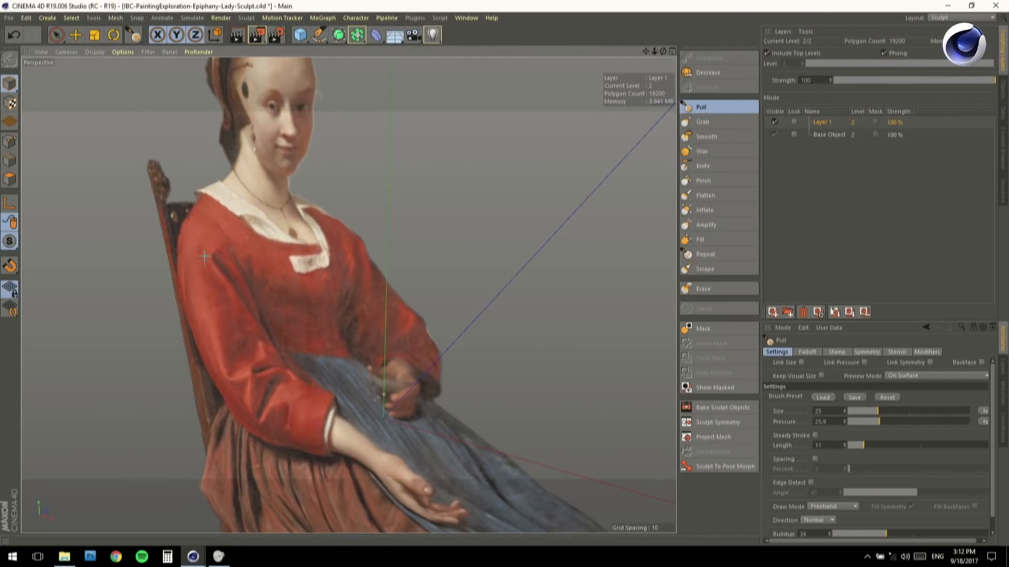
Raise the Pull brush pressure to 46.4 and pull out the lady's knees and the upper part of the skirt
middle_click_drag(226, 346, 226, 218, "alt")
middle_click_drag(424, 431, 349, 294, "alt")
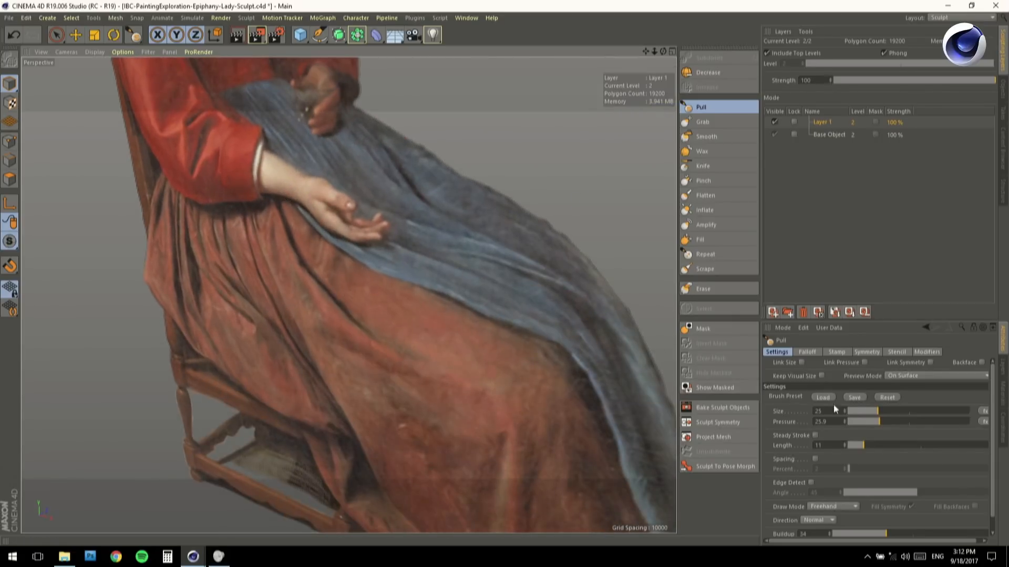
left_click_drag(880, 422, 898, 426)
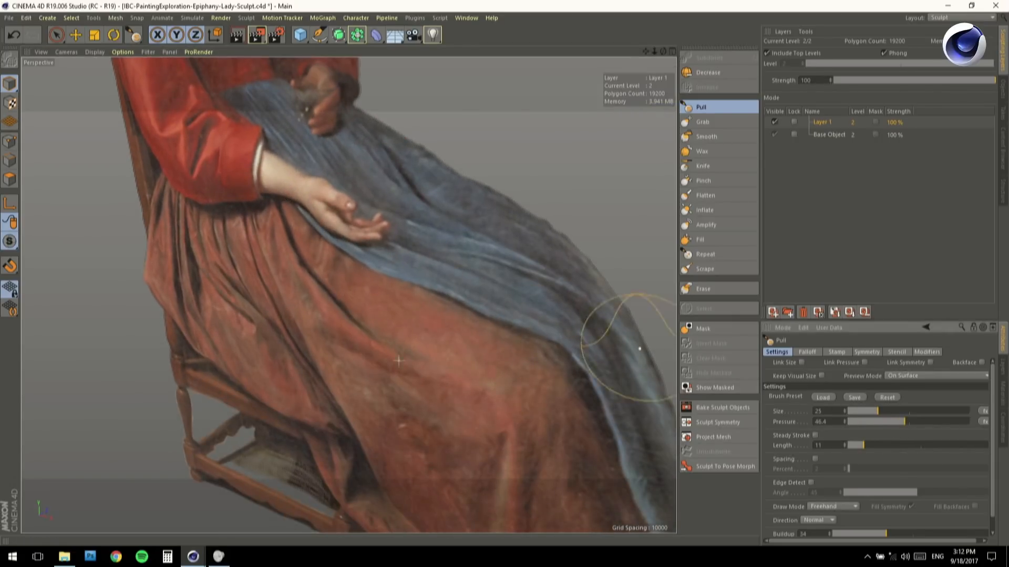
left_click_drag(337, 279, 289, 230, "alt")
middle_click_drag(453, 347, 440, 283, "alt")
left_click_drag(439, 284, 444, 402, "alt")
mouse_move(456, 450)
left_mouse_down("alt")
mouse_move(533, 448)
mouse_move(520, 362)
left_mouse_up("alt")
mouse_move(513, 344)
left_mouse_down("alt")
mouse_move(468, 324)
mouse_move(476, 258)
left_mouse_up("alt")
mouse_move(468, 210)
left_mouse_down()
mouse_move(502, 315)
mouse_move(426, 189)
mouse_move(341, 163)
left_mouse_up()
left_click_drag(436, 202, 341, 171)
middle_click_drag(298, 199, 374, 259, "alt")
mouse_move(337, 207)
left_mouse_down()
mouse_move(261, 166)
mouse_move(363, 266)
left_mouse_up()
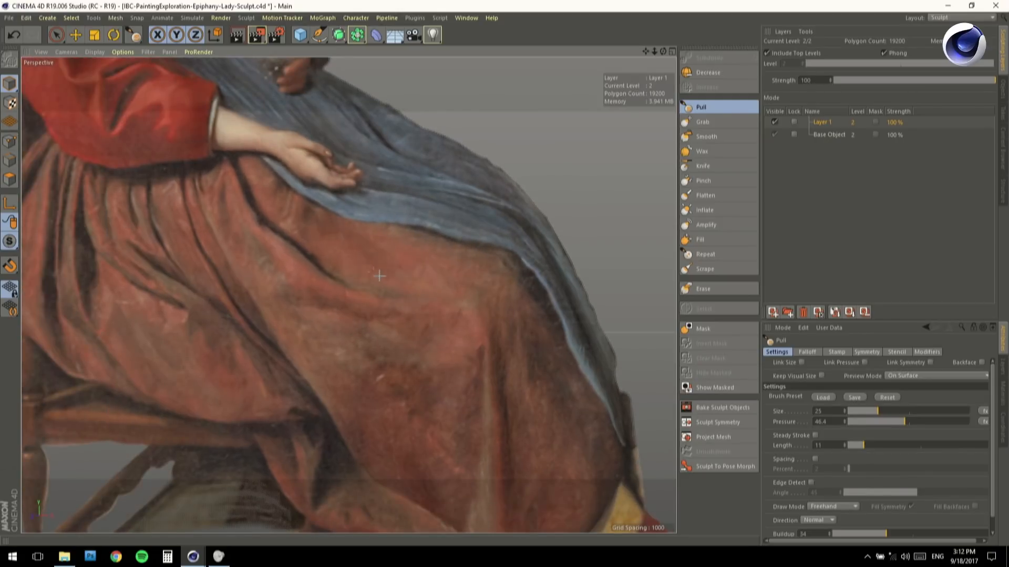
Build up the lap and the near side of the skirt with further Pull strokes
left_click_drag(270, 177, 337, 221)
middle_click_drag(274, 233, 342, 286, "alt")
left_click_drag(257, 176, 321, 273)
mouse_move(388, 320)
left_mouse_down()
mouse_move(315, 231)
mouse_move(389, 320)
left_mouse_up()
left_click_drag(300, 323, 357, 358, "alt")
mouse_move(327, 429)
left_mouse_down()
mouse_move(237, 349)
mouse_move(191, 246)
mouse_move(232, 331)
left_mouse_up()
left_click_drag(234, 339, 310, 353, "alt")
mouse_move(205, 266)
left_mouse_down()
mouse_move(187, 338)
mouse_move(216, 273)
left_mouse_up()
Add more volume to the lady's near sleeve with the Pull brush and check the whole seated figure in relief
left_click_drag(247, 310, 174, 349, "alt")
middle_click_drag(230, 295, 381, 374, "alt")
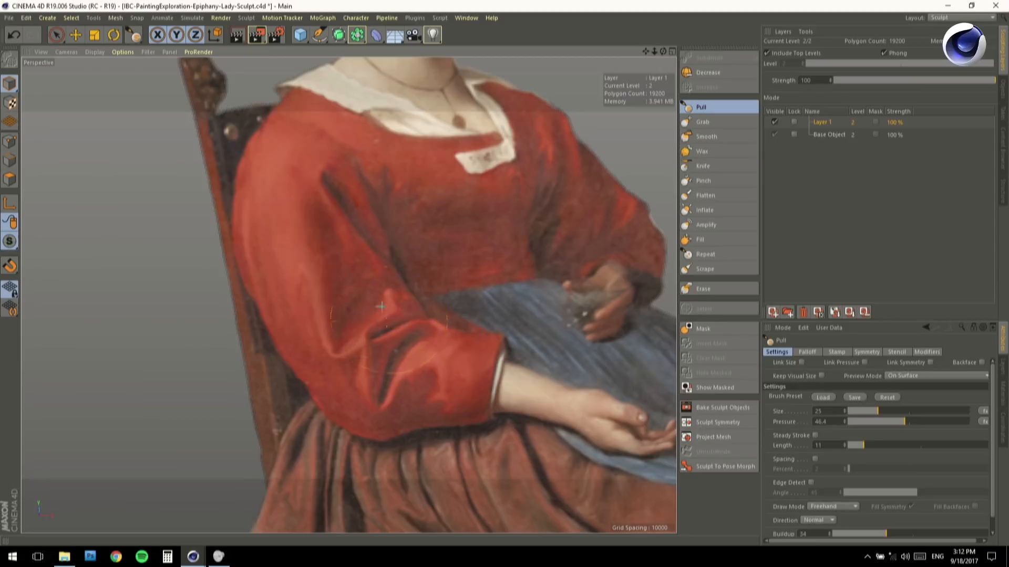
middle_click_drag(363, 264, 333, 271, "alt")
middle_click_drag(407, 282, 326, 291, "alt")
right_click_drag(333, 292, 289, 290, "alt")
left_click_drag(293, 293, 349, 280, "alt")
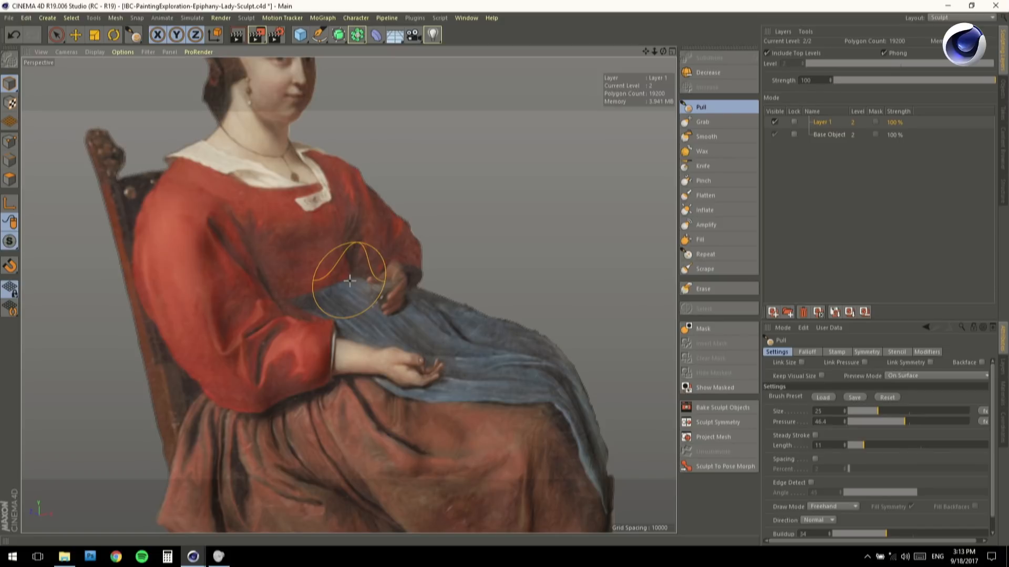
Hide the Character-Lady-2D object and show Character-Lady-Sculpt in its place, viewing the seated lady from several angles
mouse_move(284, 292)
left_mouse_down("alt")
mouse_move(255, 297)
mouse_move(270, 293)
left_mouse_up("alt")
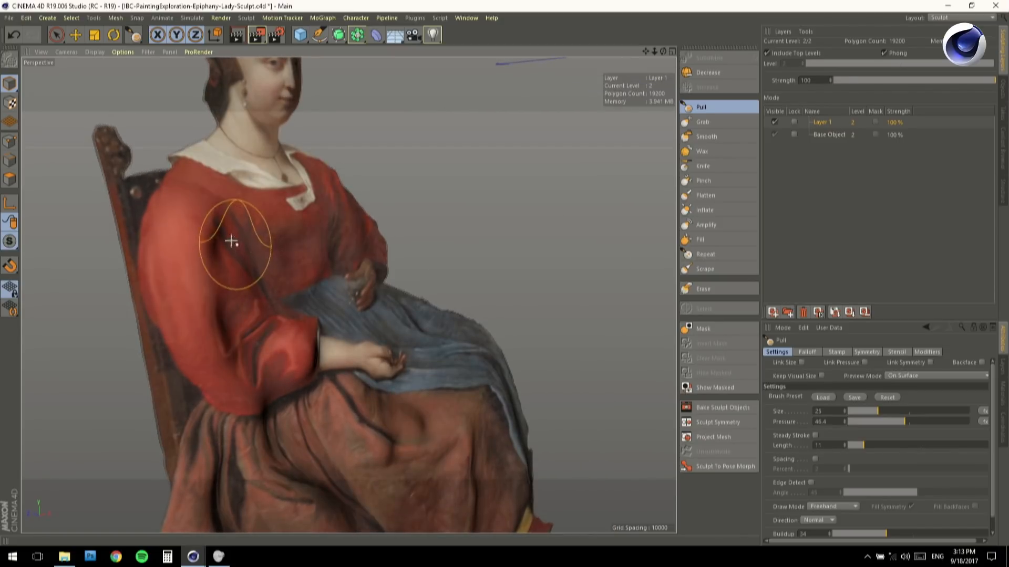
middle_click_drag(250, 305, 263, 327, "alt")
left_click(999, 94)
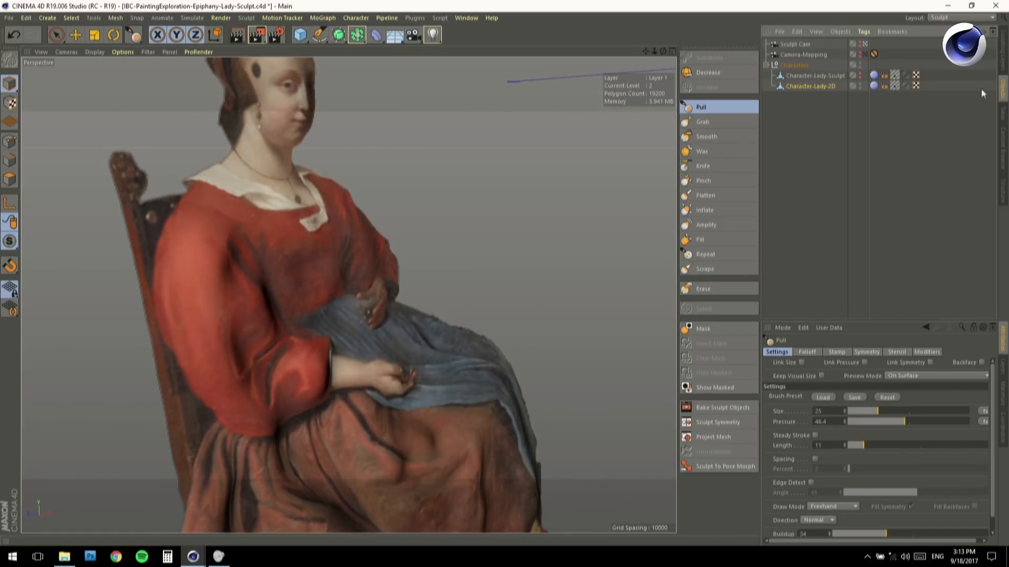
left_click(860, 85)
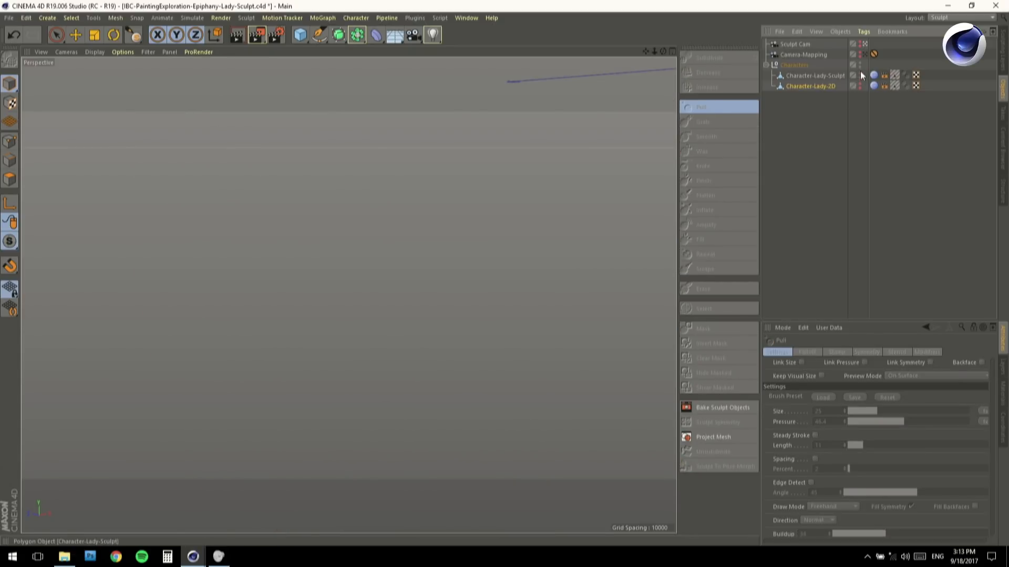
left_click(860, 74)
mouse_move(324, 141)
left_mouse_down("alt")
mouse_move(222, 162)
mouse_move(289, 245)
mouse_move(317, 231)
mouse_move(310, 226)
left_mouse_up("alt")
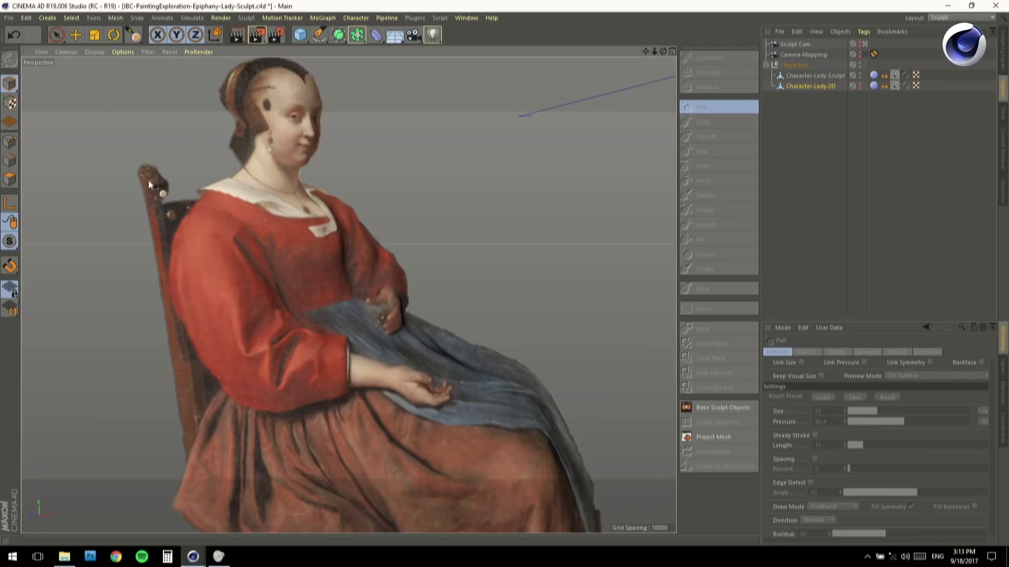
mouse_move(241, 266)
left_mouse_down("alt")
mouse_move(222, 273)
mouse_move(270, 267)
mouse_move(269, 295)
mouse_move(269, 276)
mouse_move(238, 244)
mouse_move(241, 257)
mouse_move(319, 265)
mouse_move(238, 272)
mouse_move(318, 265)
mouse_move(243, 267)
mouse_move(269, 263)
mouse_move(270, 279)
mouse_move(307, 294)
mouse_move(255, 253)
mouse_move(260, 265)
mouse_move(279, 275)
mouse_move(224, 208)
left_mouse_up("alt")
Turn off texture display to inspect the bare relief of the sculpted lady, and turn the textures back on
left_click(123, 52)
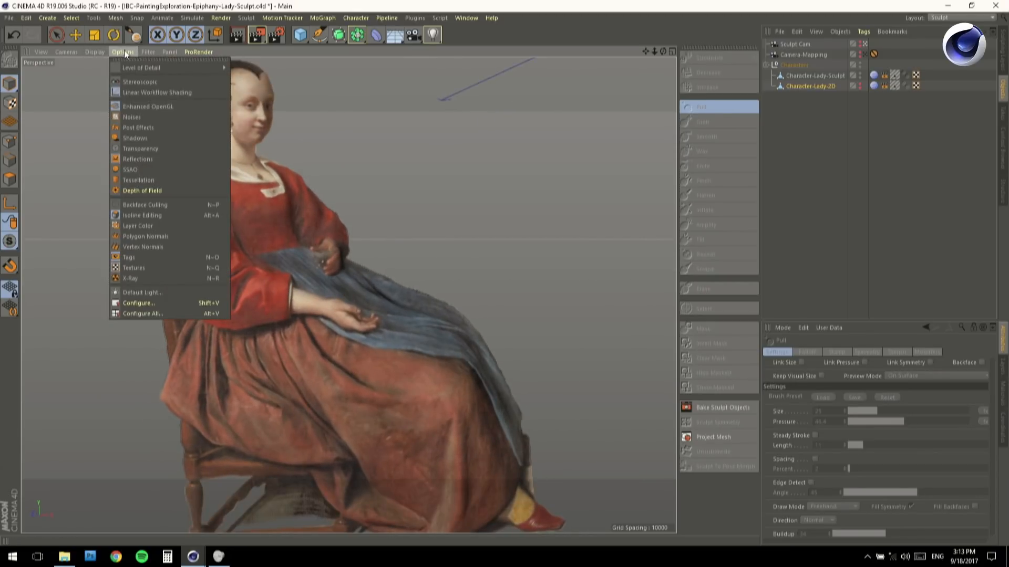
left_click(200, 267)
mouse_move(199, 267)
left_mouse_down("alt")
mouse_move(254, 305)
mouse_move(212, 301)
mouse_move(295, 294)
mouse_move(257, 298)
left_mouse_up("alt")
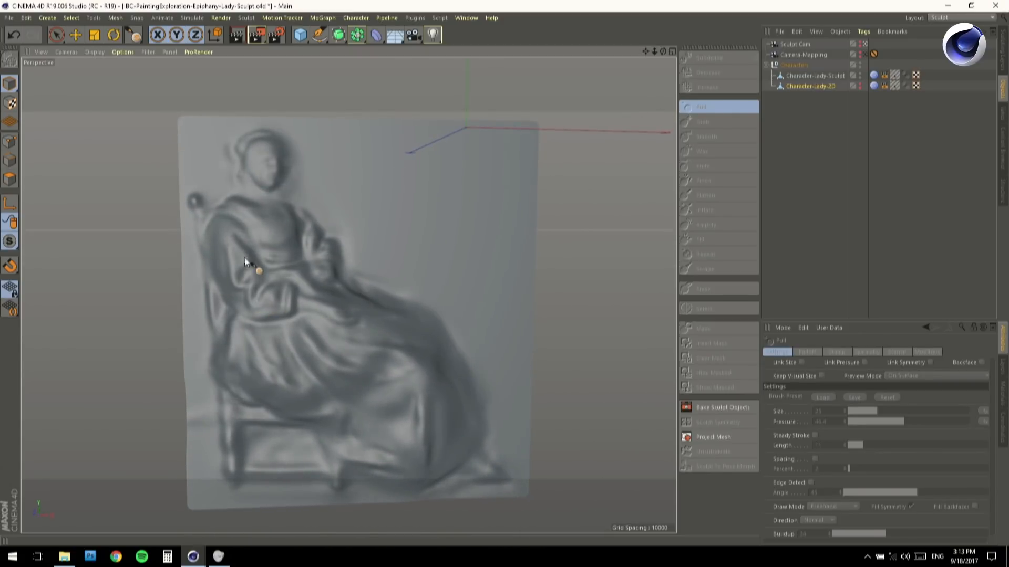
left_click_drag(244, 258, 263, 258, "alt")
left_click(124, 52)
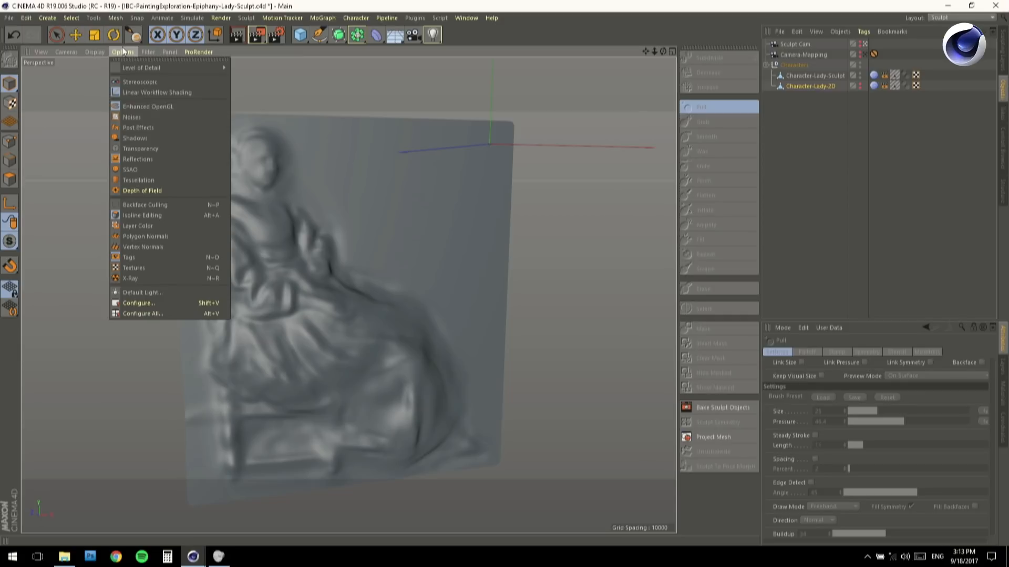
left_click(175, 268)
mouse_move(200, 273)
left_mouse_down("alt")
mouse_move(280, 245)
mouse_move(320, 283)
mouse_move(307, 241)
mouse_move(265, 184)
left_mouse_up("alt")
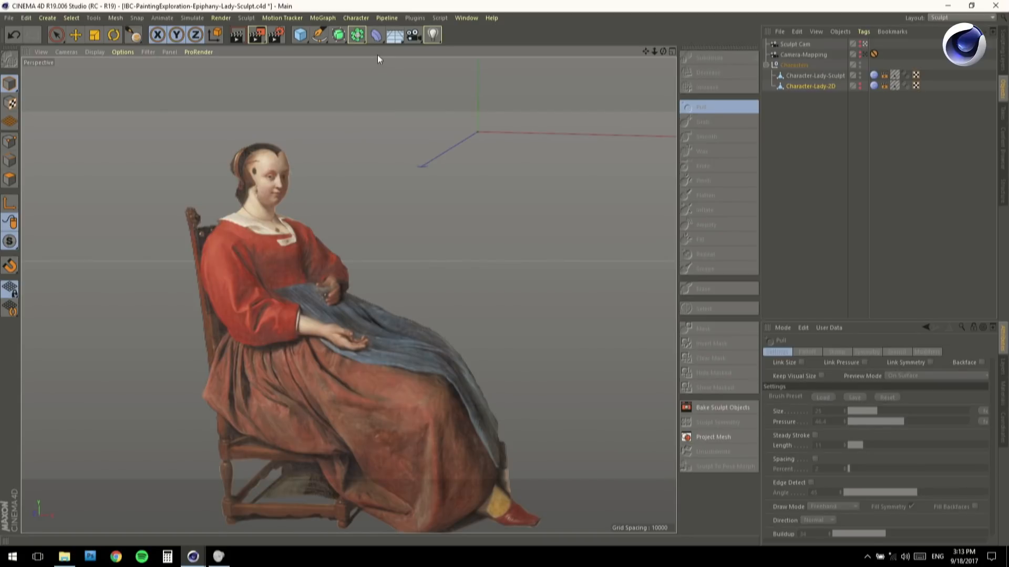
Switch to the open project IBC-PaintingExploration-Epiphany-3Dscene-NoTexture.c4d and examine the untextured room and figures inside the frame
left_click(464, 17)
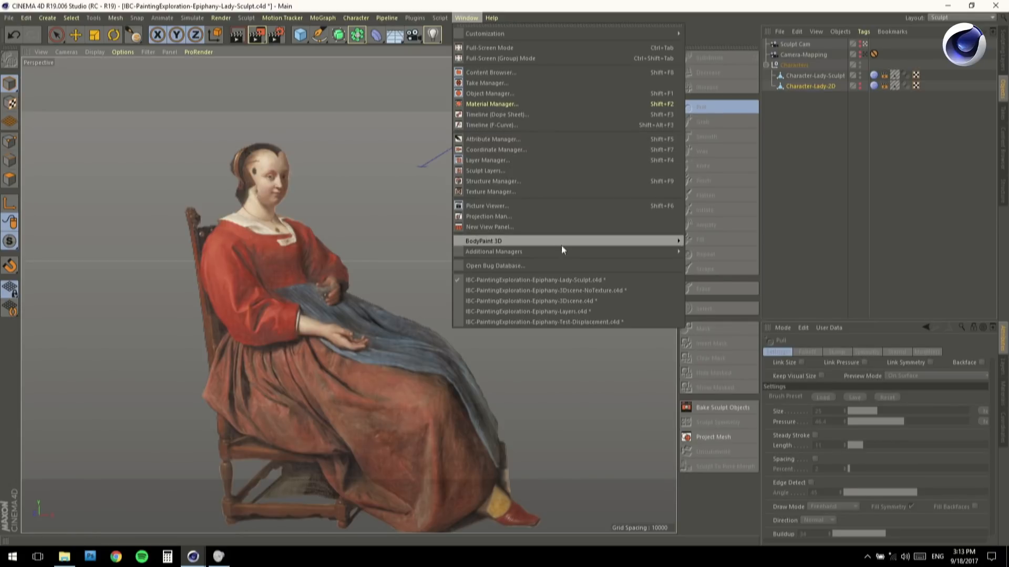
left_click(571, 290)
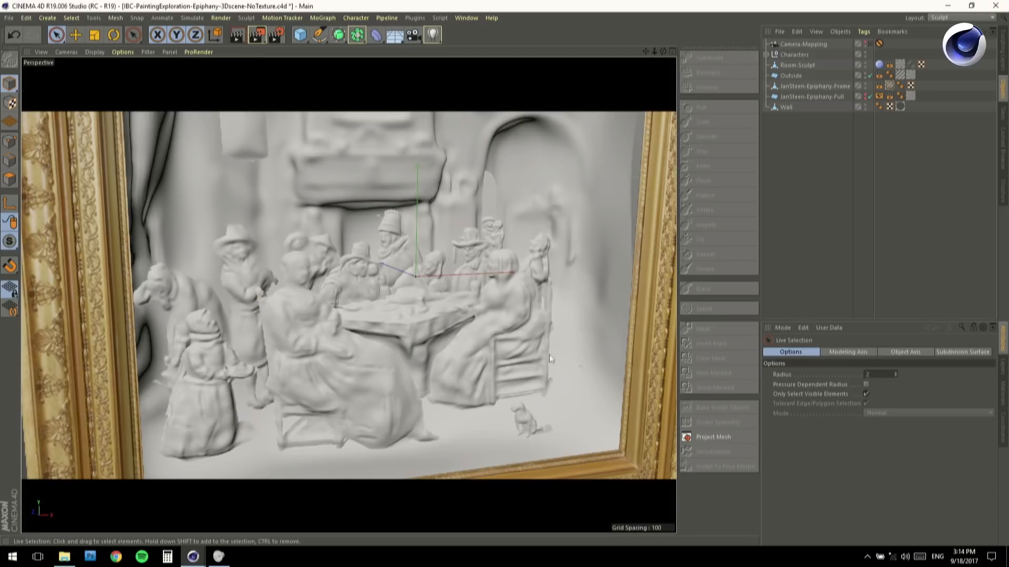
left_click_drag(403, 285, 248, 196, "alt")
middle_click_drag(248, 196, 249, 281, "alt")
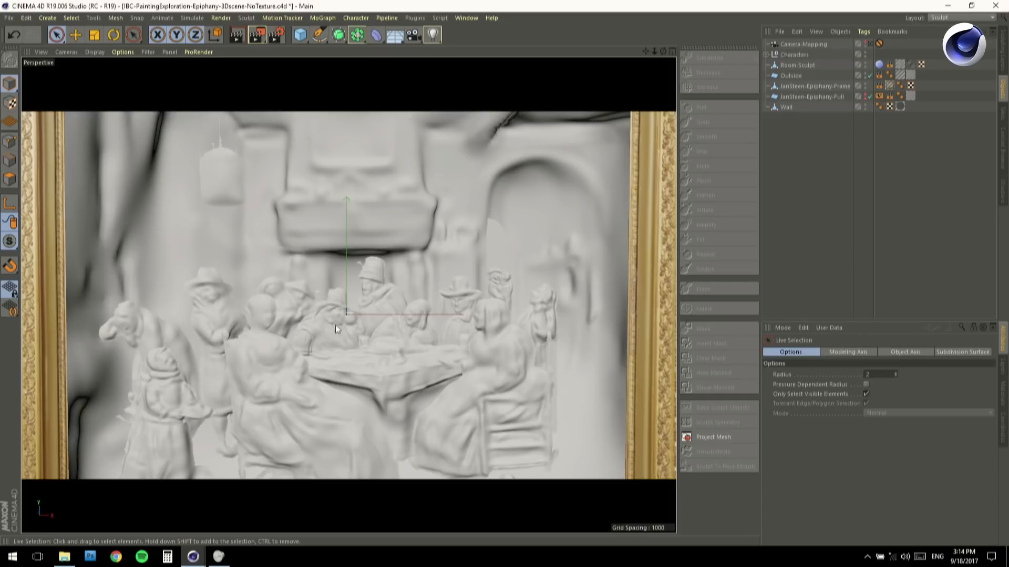
mouse_move(321, 309)
right_mouse_down("alt")
mouse_move(338, 312)
mouse_move(345, 331)
right_mouse_up("alt")
middle_click_drag(345, 331, 300, 254, "alt")
left_click_drag(386, 273, 313, 274, "alt")
right_click_drag(275, 278, 360, 284, "alt")
mouse_move(326, 285)
left_mouse_down("alt")
mouse_move(298, 275)
mouse_move(413, 280)
left_mouse_up("alt")
middle_click_drag(278, 264, 382, 355, "alt")
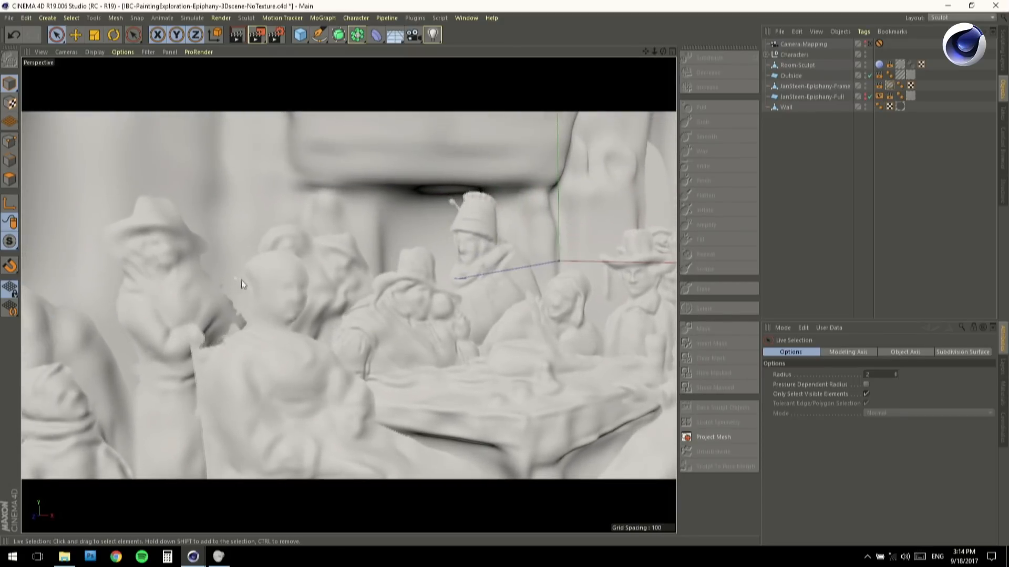
Examine the untextured relief of the figures around the table from close up and from different sides
left_click_drag(239, 280, 323, 251, "alt")
mouse_move(323, 251)
right_mouse_down("alt")
mouse_move(263, 278)
mouse_move(265, 259)
right_mouse_up("alt")
middle_click_drag(265, 259, 259, 353, "alt")
left_click_drag(259, 353, 254, 351, "alt")
middle_click_drag(253, 351, 235, 284, "alt")
right_click_drag(342, 297, 313, 294, "alt")
left_click_drag(419, 298, 395, 305, "alt")
right_click_drag(396, 304, 364, 304, "alt")
left_click_drag(365, 305, 318, 276, "alt")
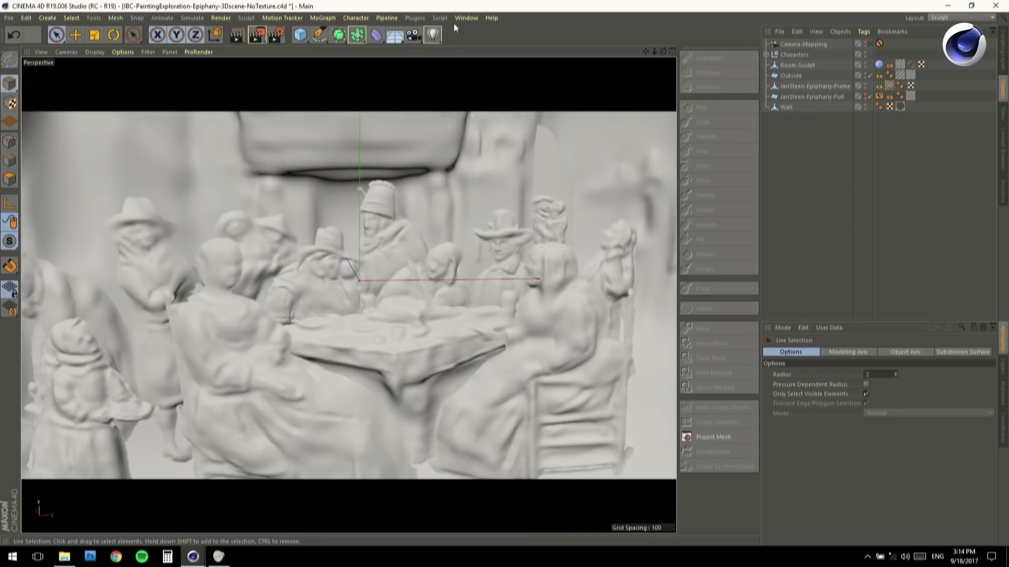
Switch to the open project IBC-PaintingExploration-Epiphany-3Dscene.c4d and inspect the textured lady in red and the figures behind her
left_click(463, 18)
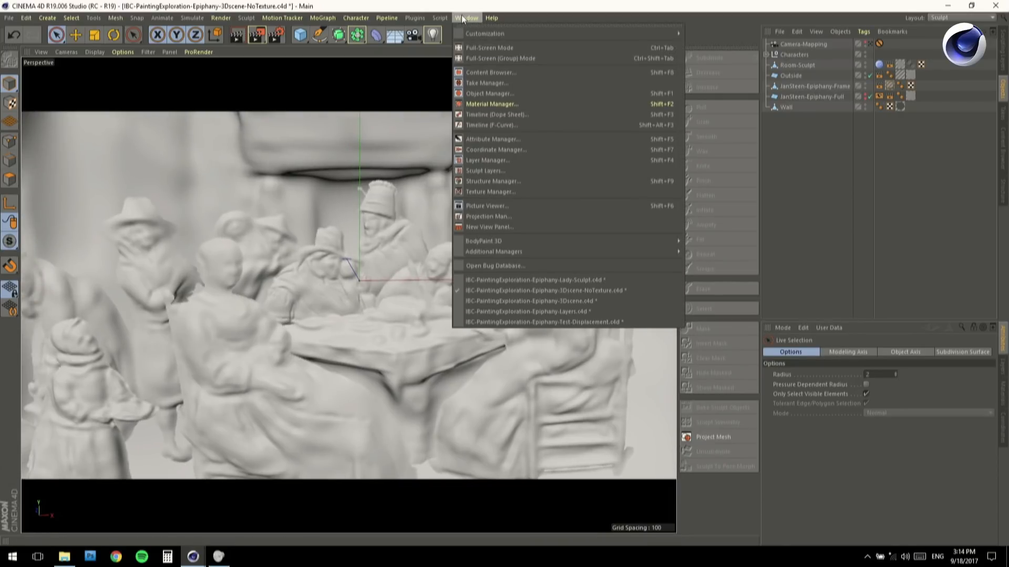
left_click(547, 301)
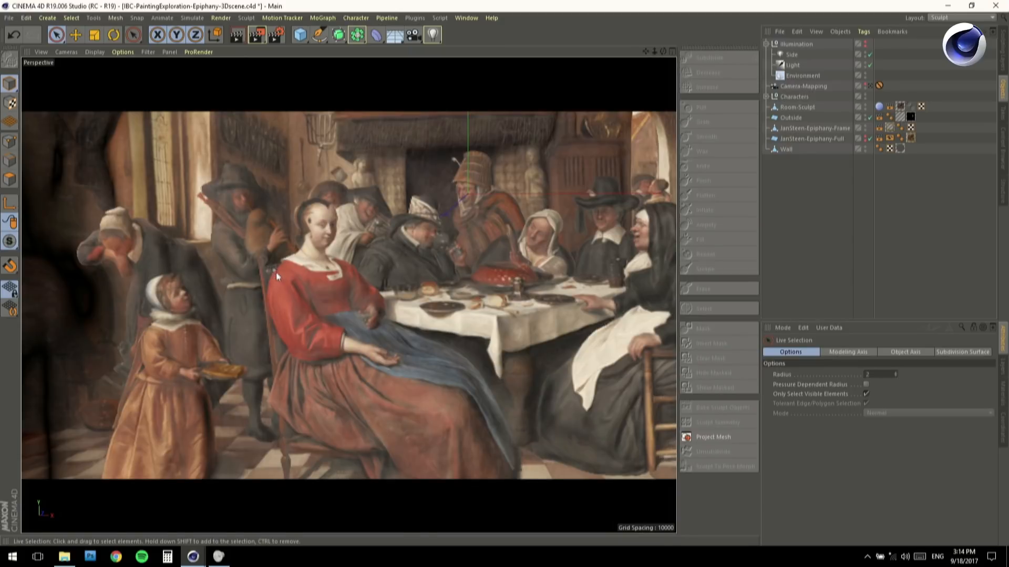
mouse_move(276, 272)
left_mouse_down("alt")
mouse_move(229, 250)
mouse_move(240, 253)
left_mouse_up("alt")
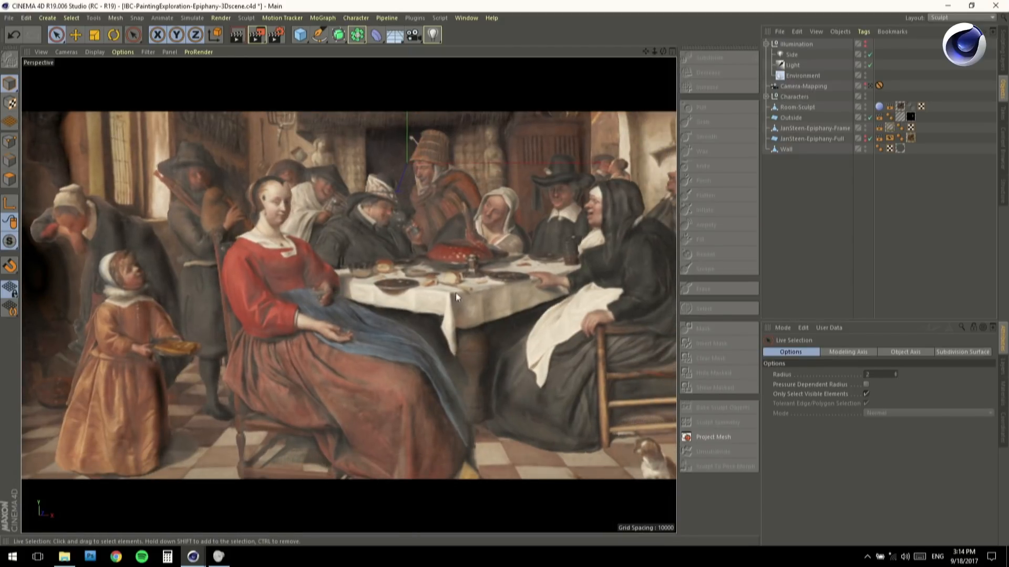
right_click_drag(382, 256, 505, 261, "alt")
middle_click_drag(260, 215, 386, 299, "alt")
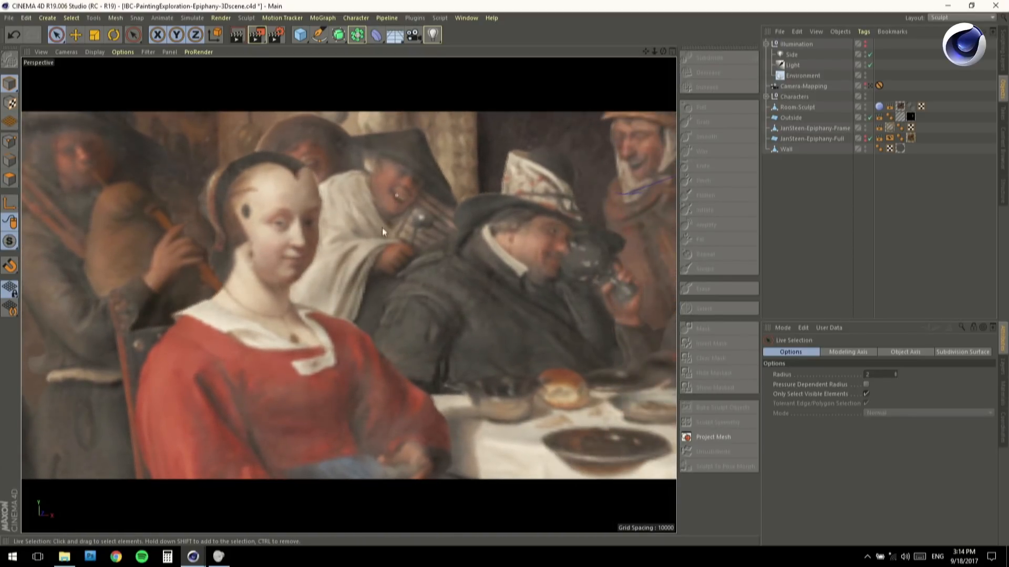
middle_click_drag(283, 280, 194, 226, "alt")
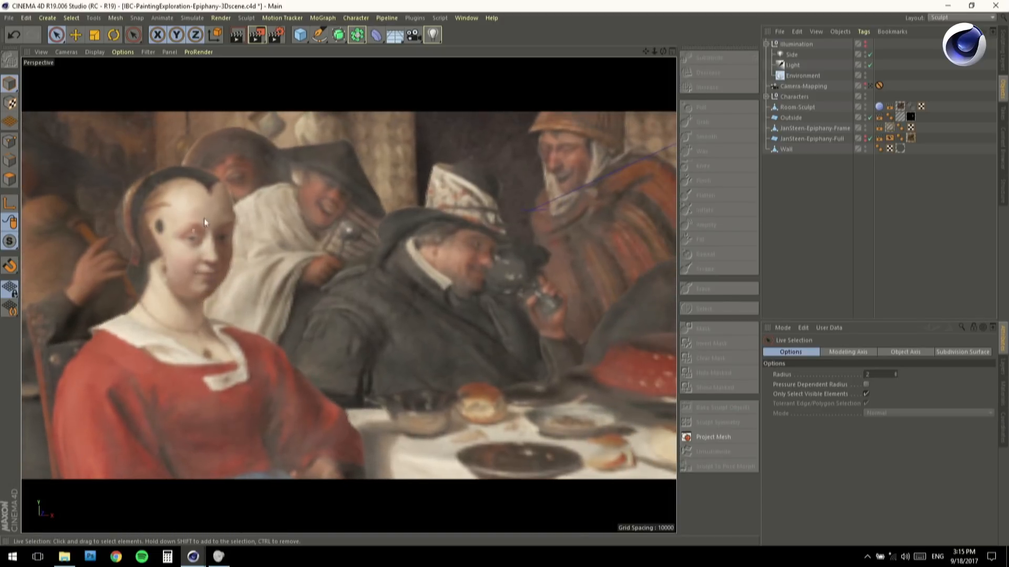
middle_click_drag(173, 297, 355, 279, "alt")
mouse_move(443, 273)
middle_mouse_down("alt")
mouse_move(182, 306)
mouse_move(285, 285)
mouse_move(232, 223)
mouse_move(288, 266)
mouse_move(279, 253)
mouse_move(225, 269)
mouse_move(266, 272)
mouse_move(194, 297)
mouse_move(147, 289)
mouse_move(234, 254)
mouse_move(223, 273)
mouse_move(238, 272)
middle_mouse_up("alt")
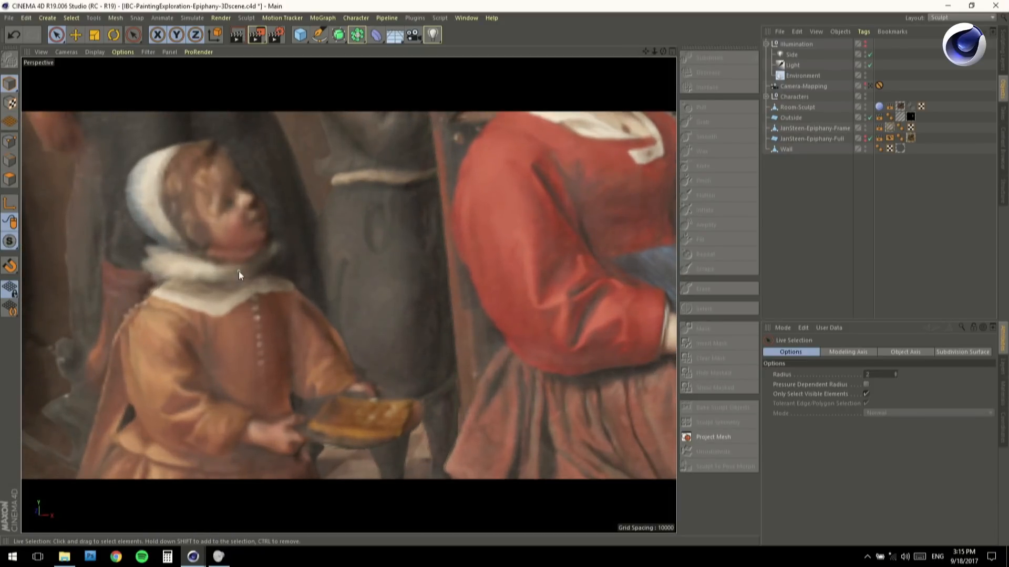
Examine the textured child, the depth of the surrounding room and the whole framed painting
mouse_move(430, 219)
middle_mouse_down("alt")
mouse_move(373, 241)
mouse_move(301, 235)
middle_mouse_up("alt")
right_click_drag(301, 235, 332, 233, "alt")
middle_click_drag(332, 232, 335, 255, "alt")
mouse_move(338, 254)
right_mouse_down("alt")
mouse_move(324, 244)
mouse_move(393, 219)
right_mouse_up("alt")
middle_click_drag(392, 219, 335, 280, "alt")
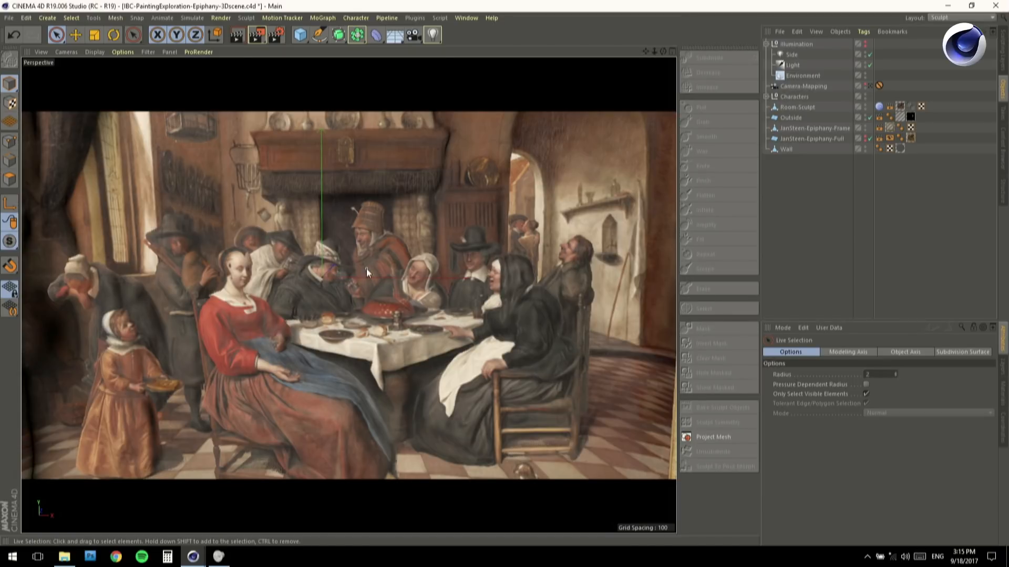
right_click_drag(320, 256, 339, 247, "alt")
middle_click_drag(338, 248, 339, 254, "alt")
left_click_drag(339, 254, 340, 249, "alt")
right_click_drag(340, 249, 320, 272, "alt")
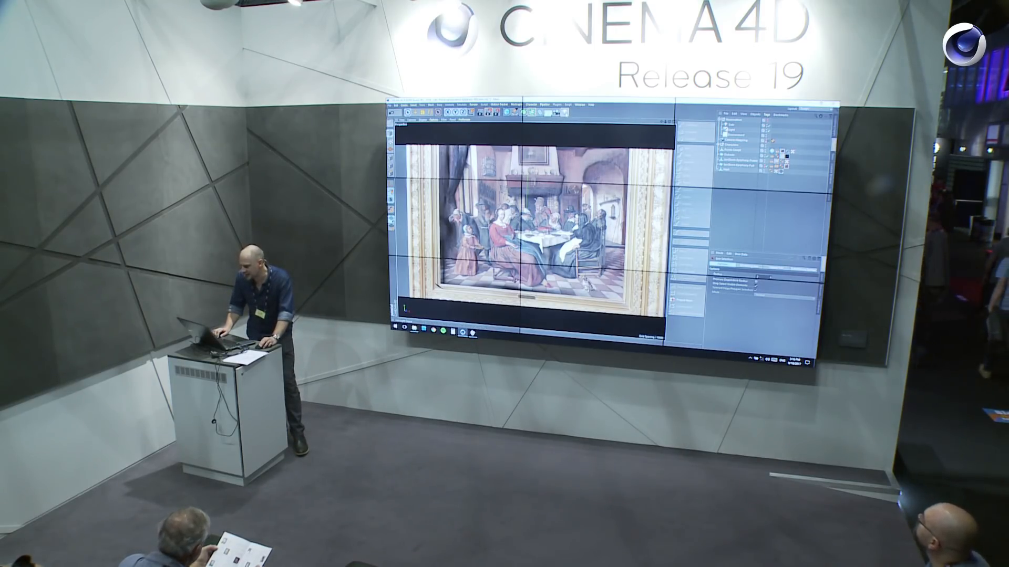
Add a light object to the scene and set its type to Area, checking the framed painting at an angle
left_click(564, 113)
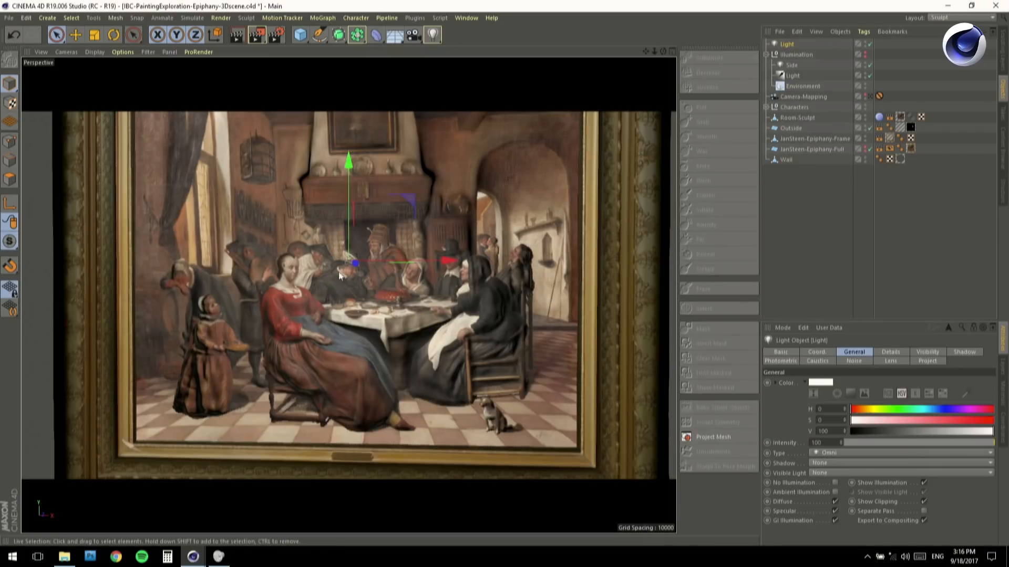
left_click_drag(557, 315, 629, 319, "alt")
left_click(822, 453)
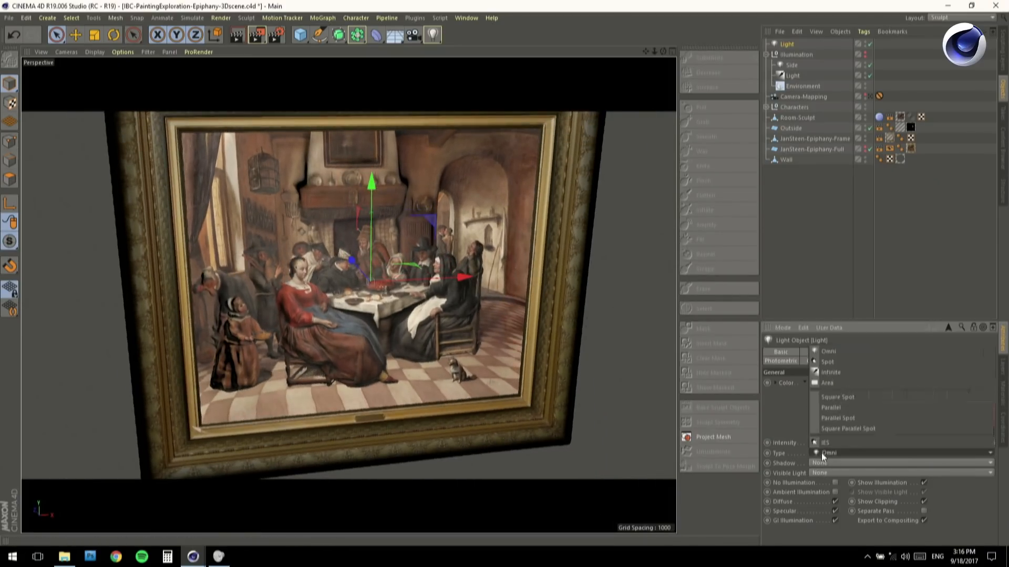
left_click(831, 383)
Tint the light a warm colour with hue 49 and saturation 11, and change its type to Infinite
left_click(866, 421)
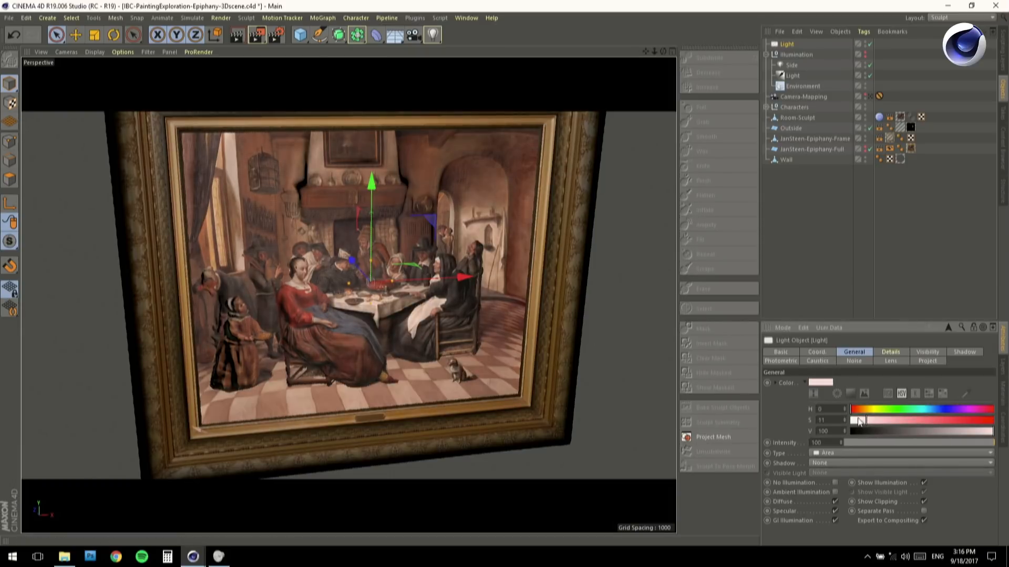
left_click(869, 410)
left_click(828, 455)
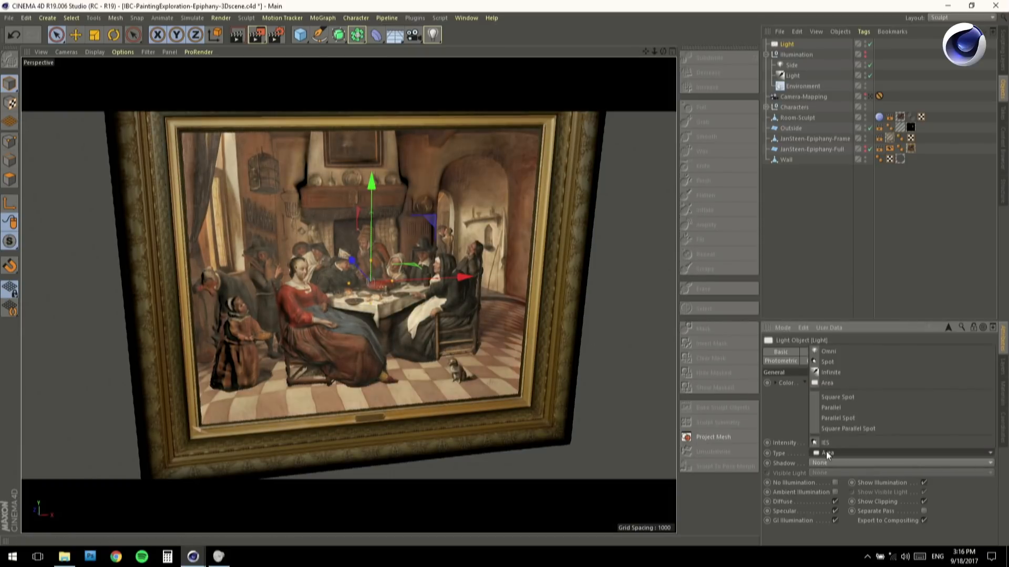
left_click(831, 378)
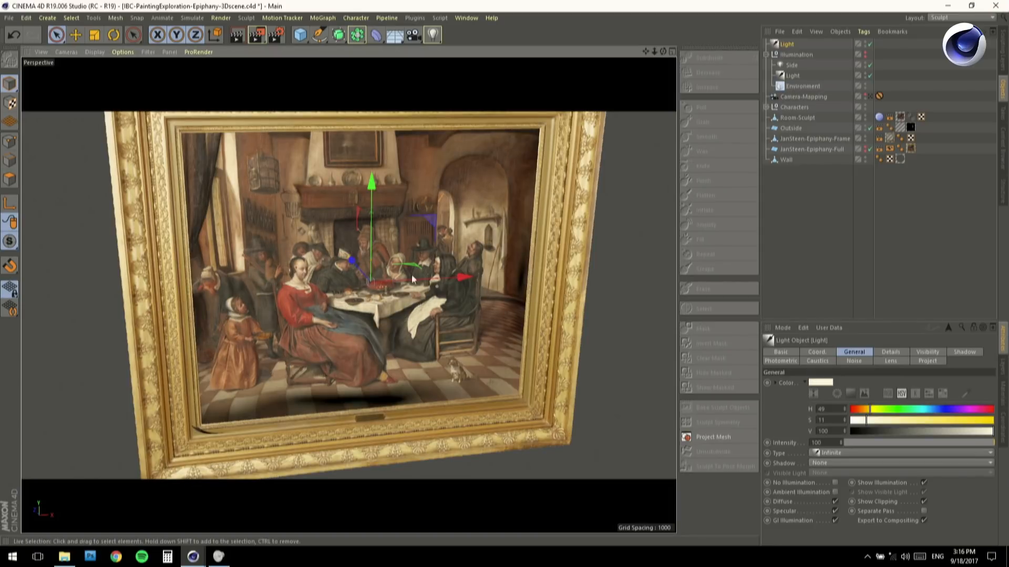
Use the light as the active camera to aim it obliquely into the painting, and return to the Camera-Mapping view
scroll(395, 262, "up", 5)
left_click(94, 53)
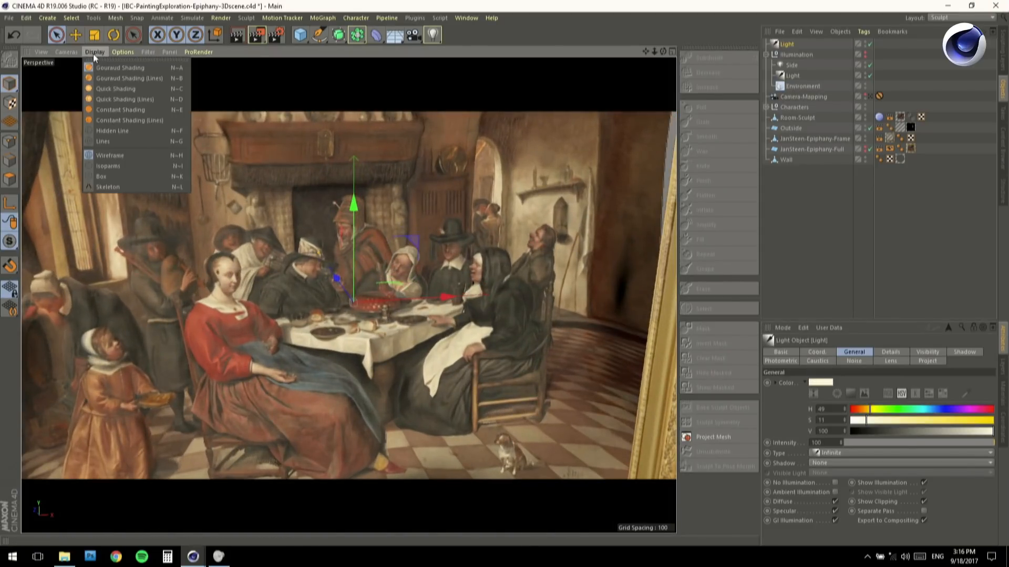
mouse_move(77, 49)
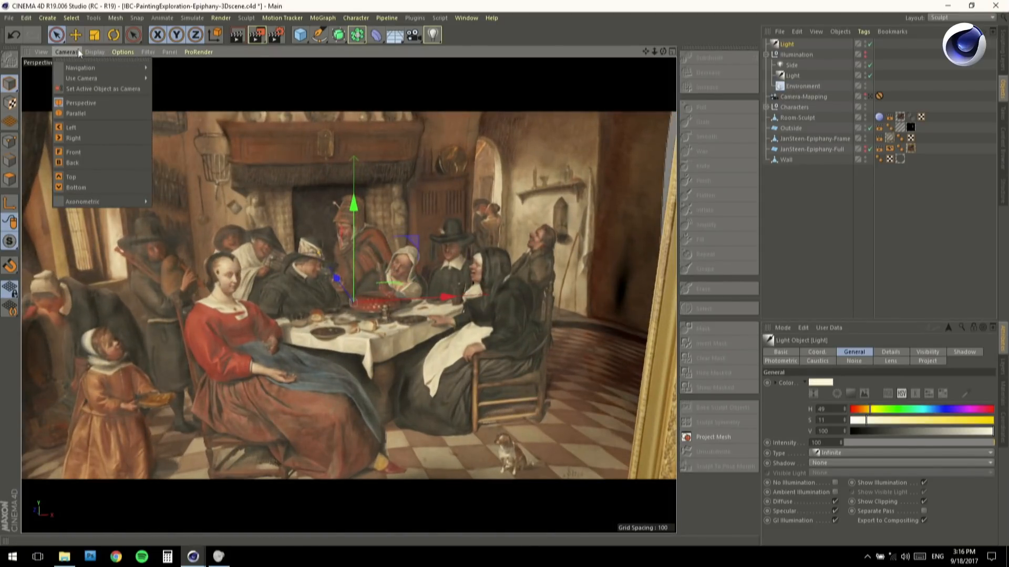
left_click(90, 87)
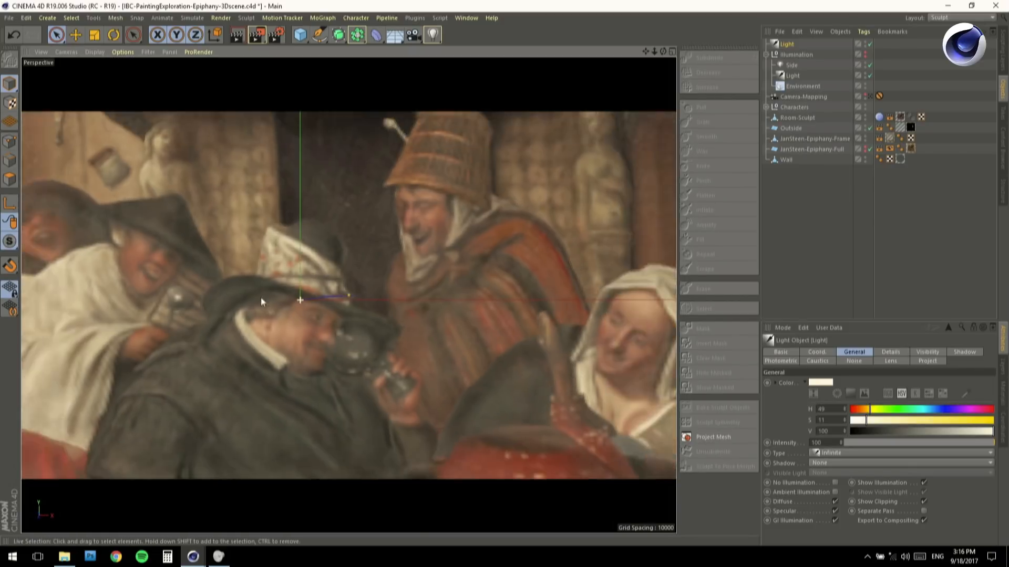
scroll(255, 297, "down", 6)
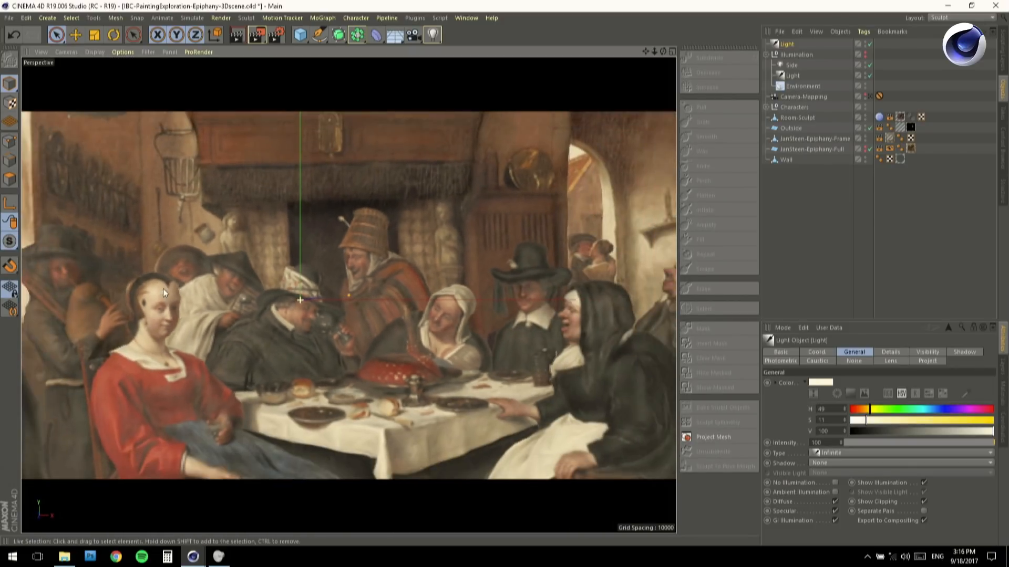
mouse_move(225, 328)
left_mouse_down("alt")
mouse_move(209, 304)
mouse_move(304, 339)
mouse_move(317, 336)
mouse_move(267, 318)
mouse_move(326, 321)
mouse_move(304, 322)
left_mouse_up("alt")
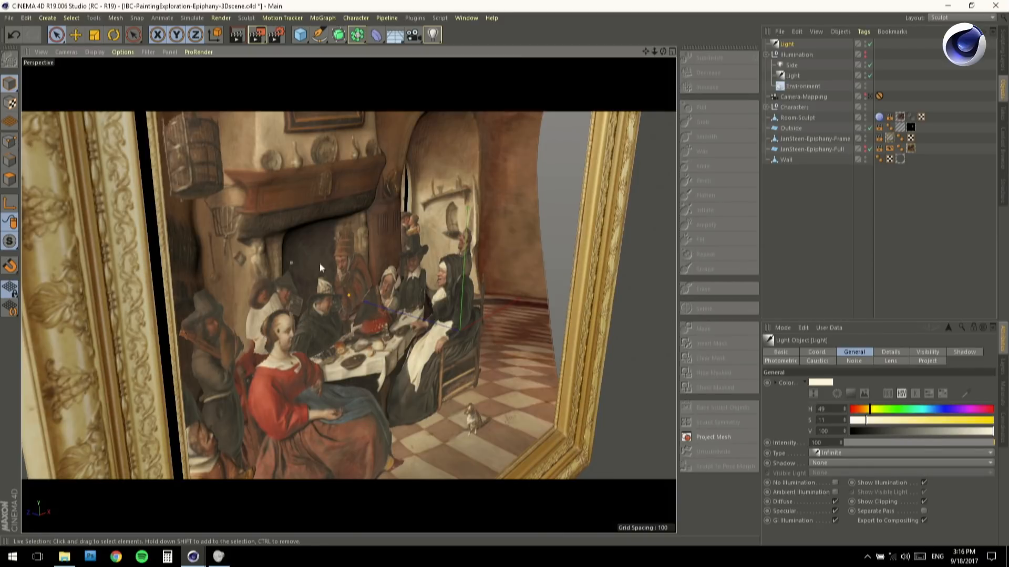
left_click(870, 97)
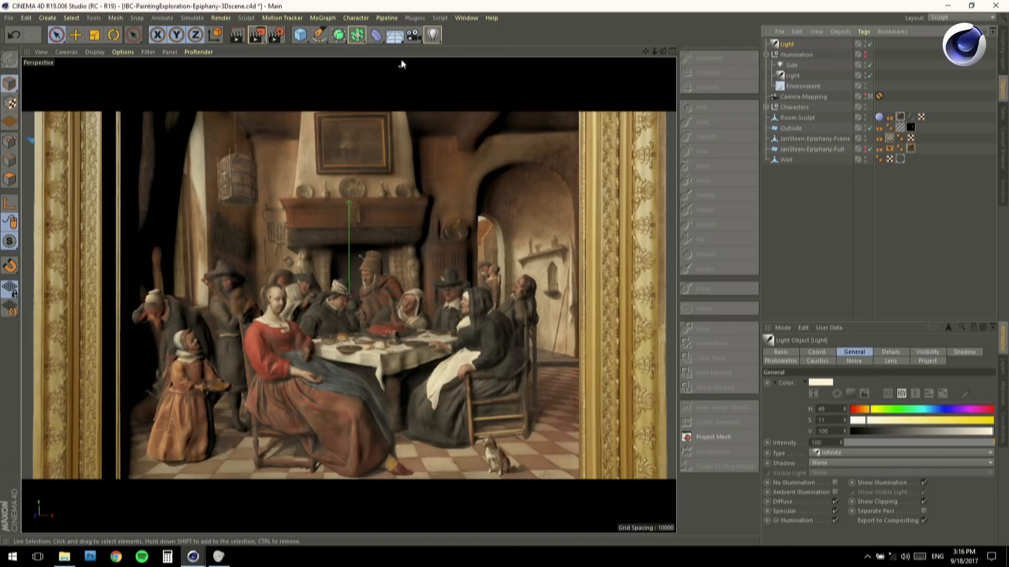
Add an Environment object and set its environment strength to 50
left_click(393, 37)
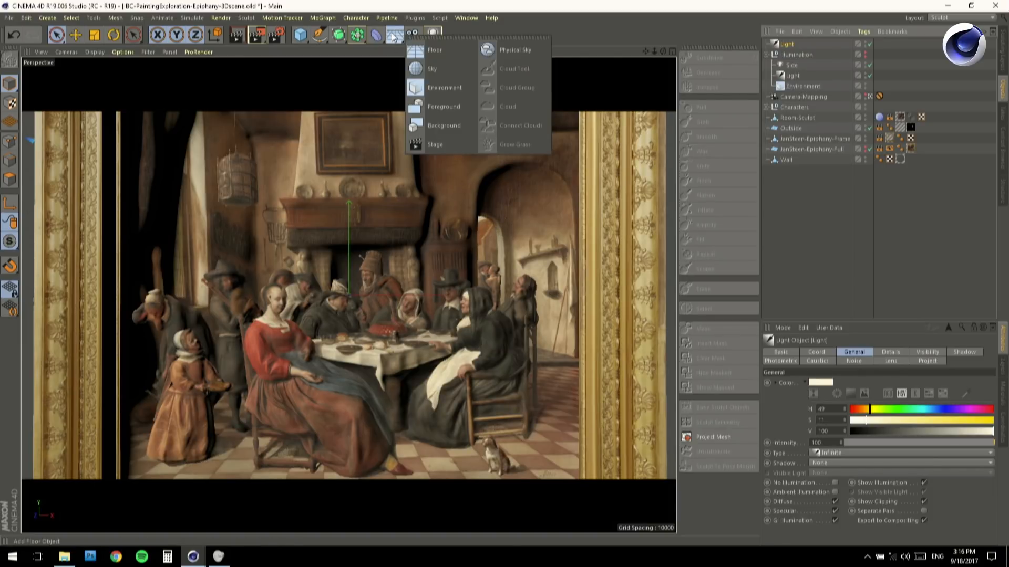
left_click(425, 87)
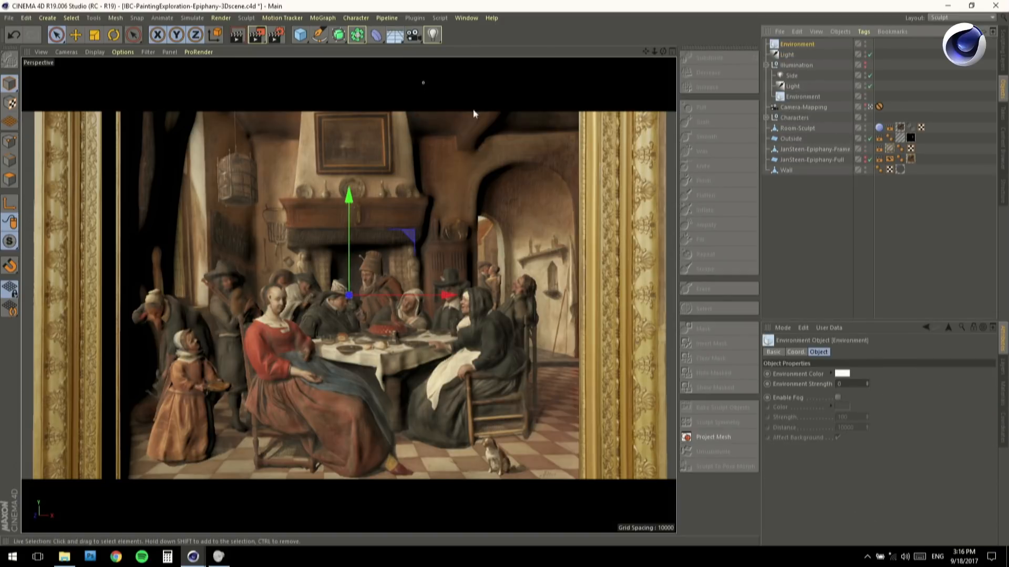
left_click(848, 385)
type("50")
key("Return")
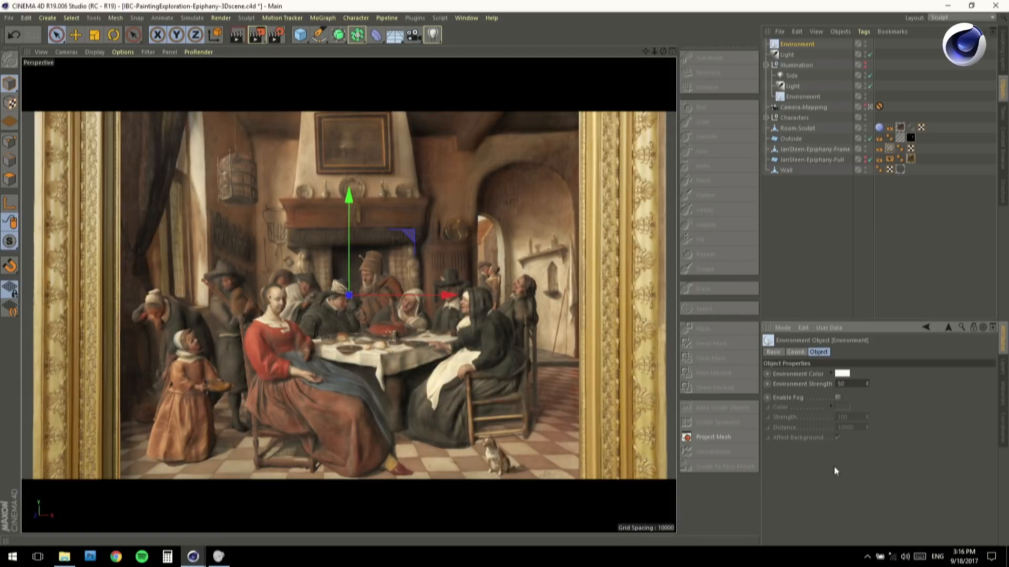
Compare environment strengths of 100, 0 and 11 on the painting, and set the Environment object's strength to 79
left_click_drag(868, 384, 868, 360)
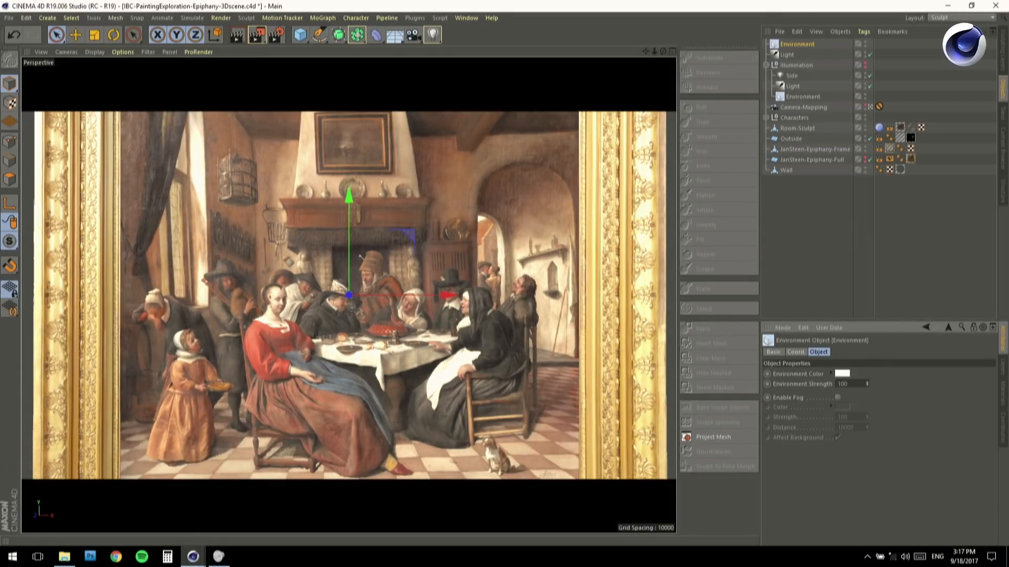
left_click_drag(868, 359, 868, 411)
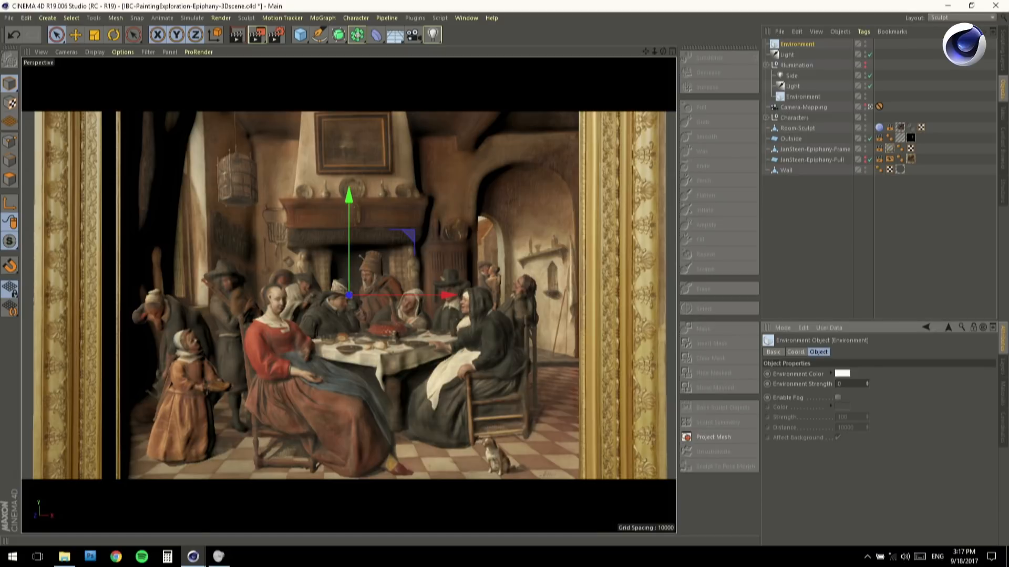
left_click_drag(868, 384, 868, 382)
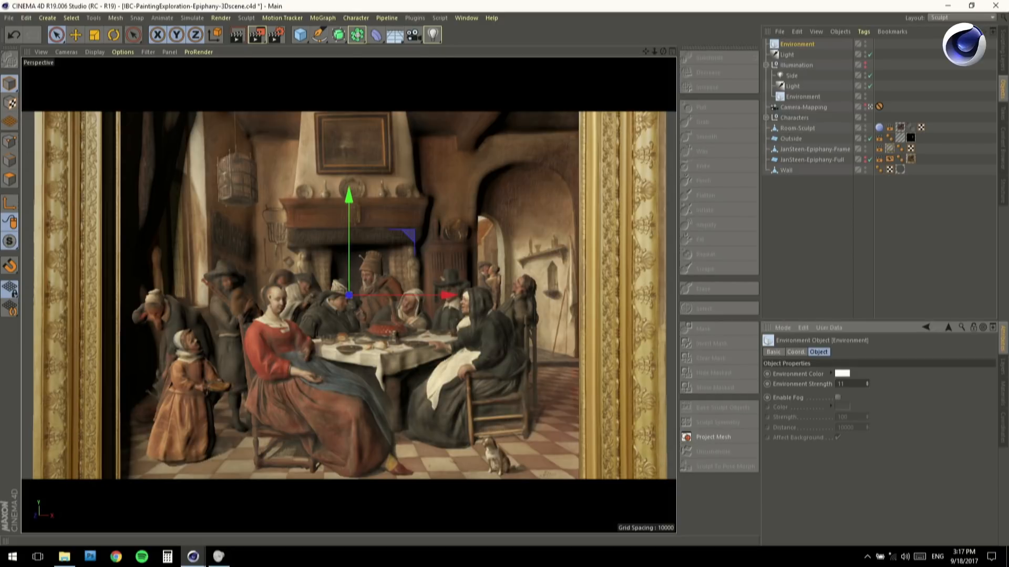
left_click_drag(867, 384, 867, 344)
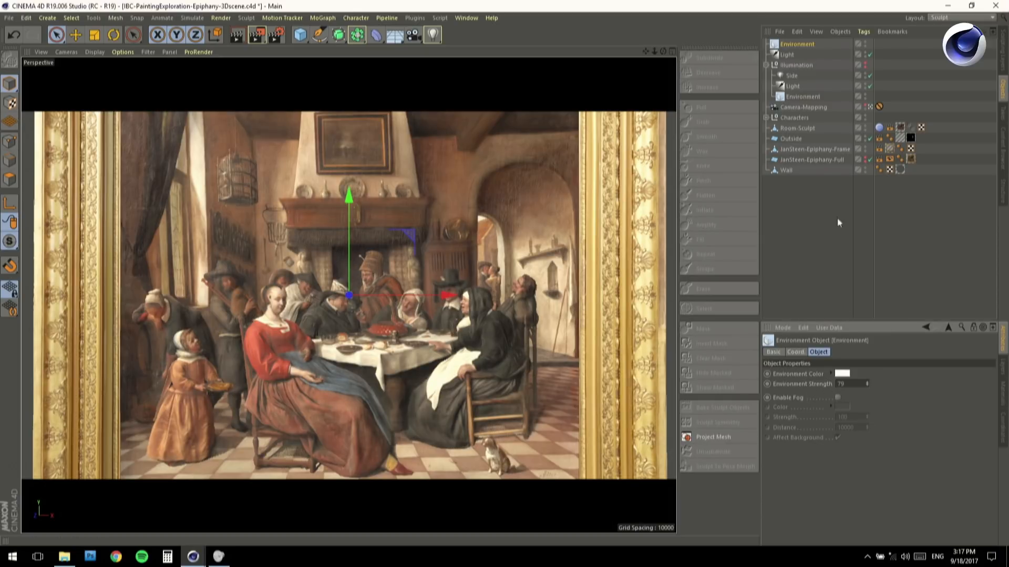
Select the infinite light and lower its intensity to 66
left_click(786, 54)
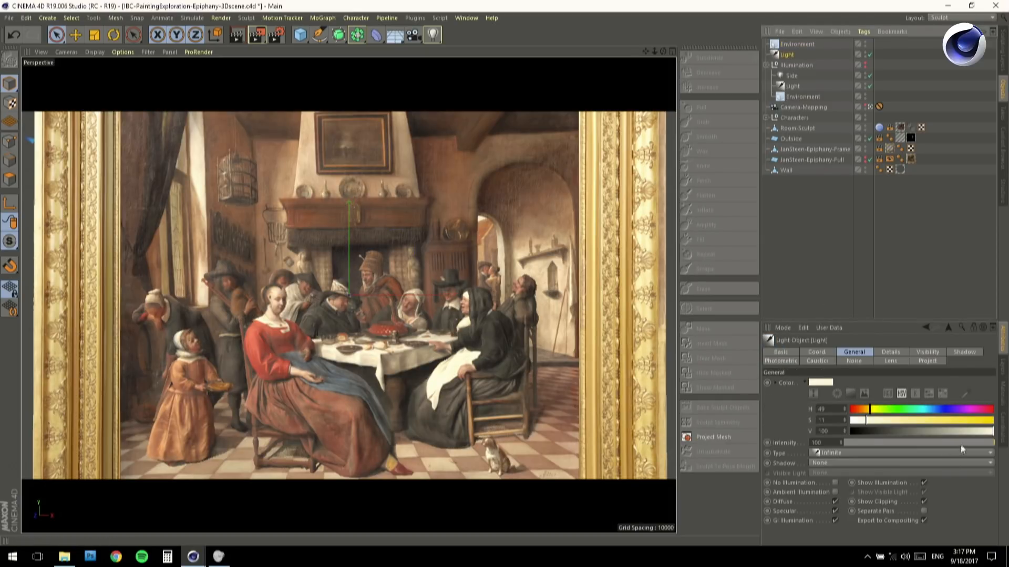
left_click(972, 443)
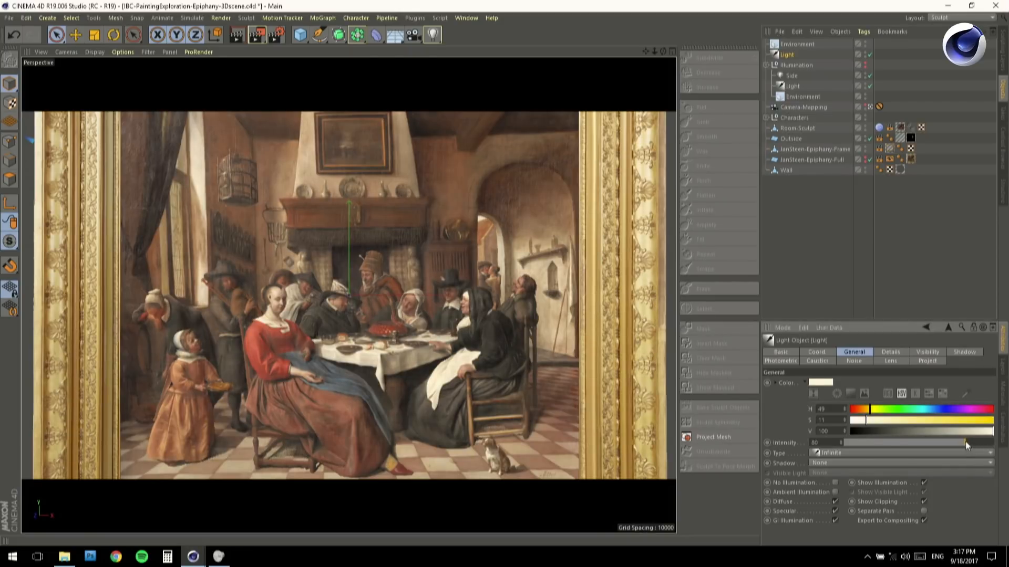
left_click_drag(963, 444, 952, 444)
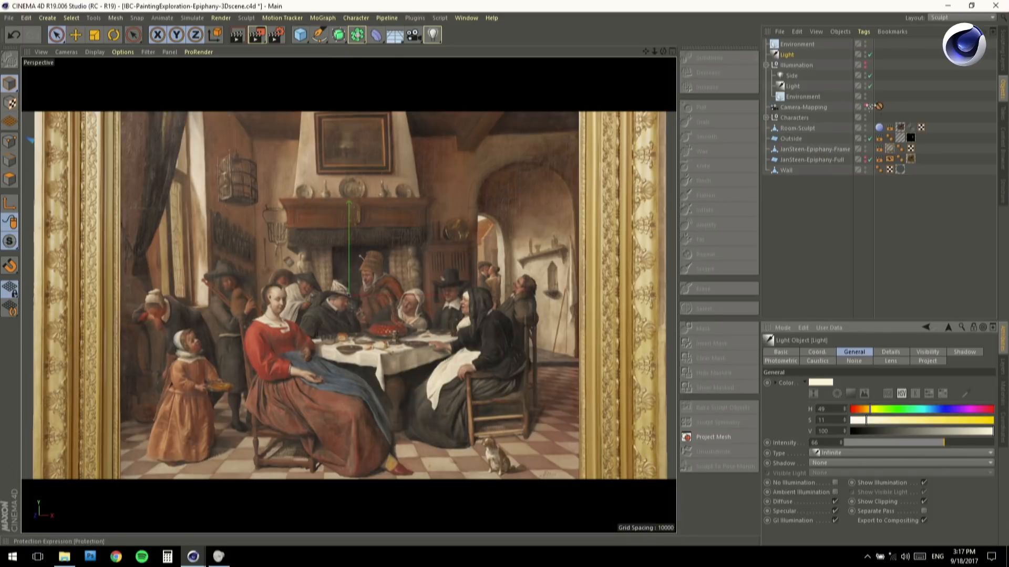
Leave the Camera-Mapping view and inspect the relit figures around the table up close at an angle
left_click(870, 107)
mouse_move(399, 205)
left_mouse_down("alt")
mouse_move(365, 207)
mouse_move(188, 308)
left_mouse_up("alt")
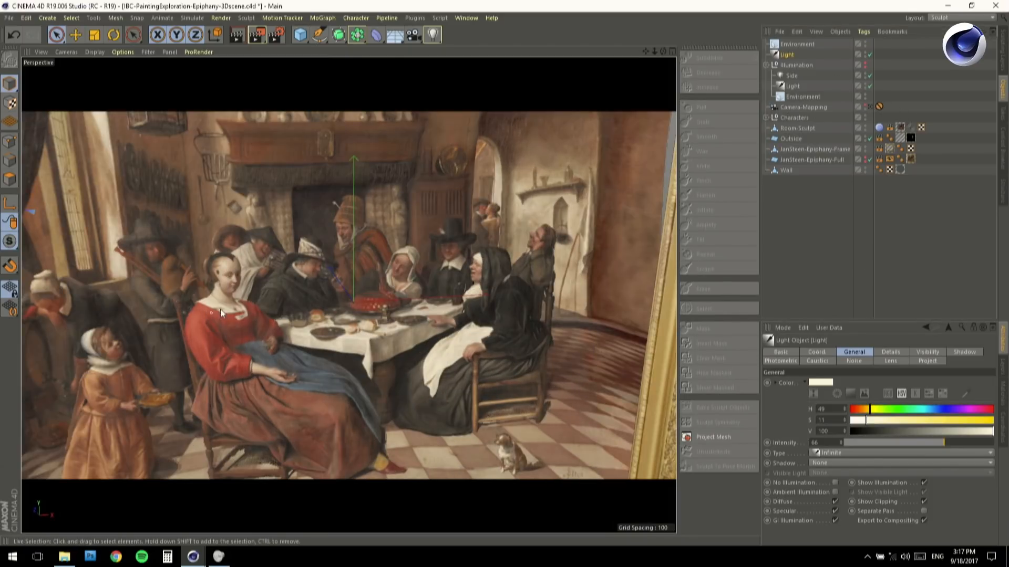
scroll(219, 313, "up", 10)
mouse_move(261, 270)
left_mouse_down("alt")
mouse_move(293, 260)
mouse_move(313, 311)
mouse_move(264, 266)
mouse_move(201, 270)
mouse_move(216, 266)
mouse_move(213, 288)
mouse_move(187, 285)
mouse_move(226, 252)
left_mouse_up("alt")
left_click_drag(250, 217, 292, 270, "alt")
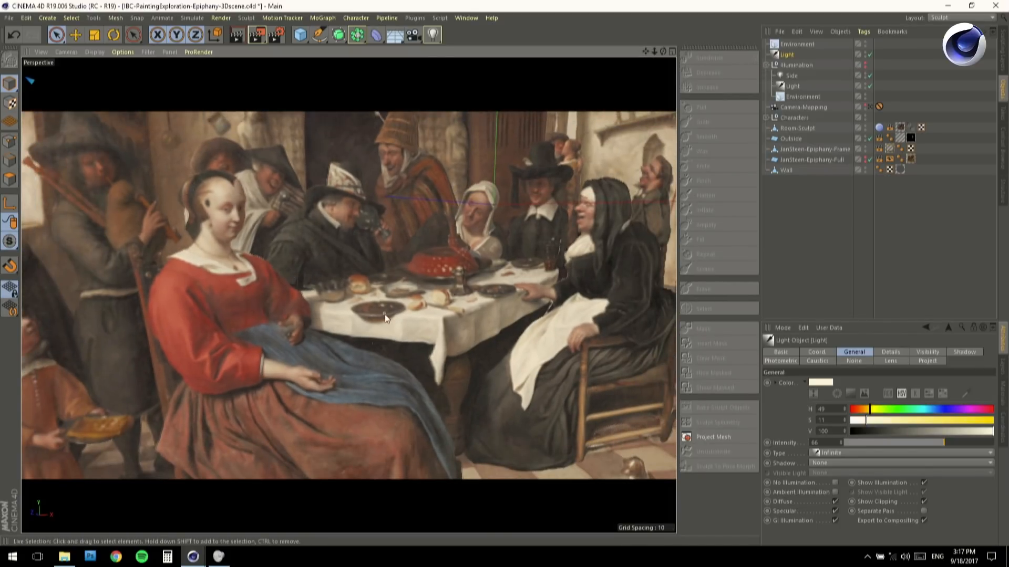
Switch to the Standard layout and open the JS-Child material's editor, with the child figure in view beside it
left_click(941, 18)
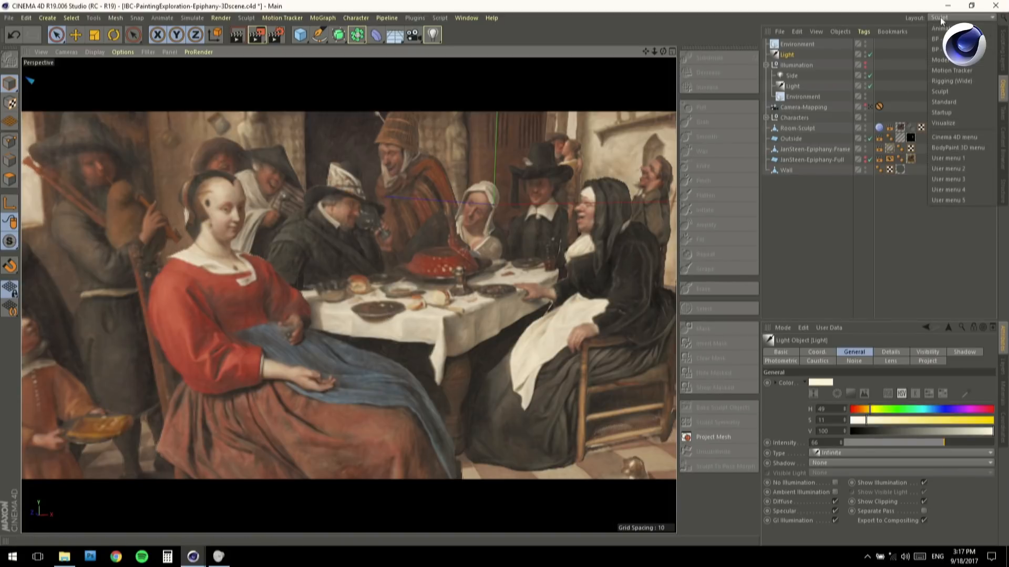
left_click(976, 102)
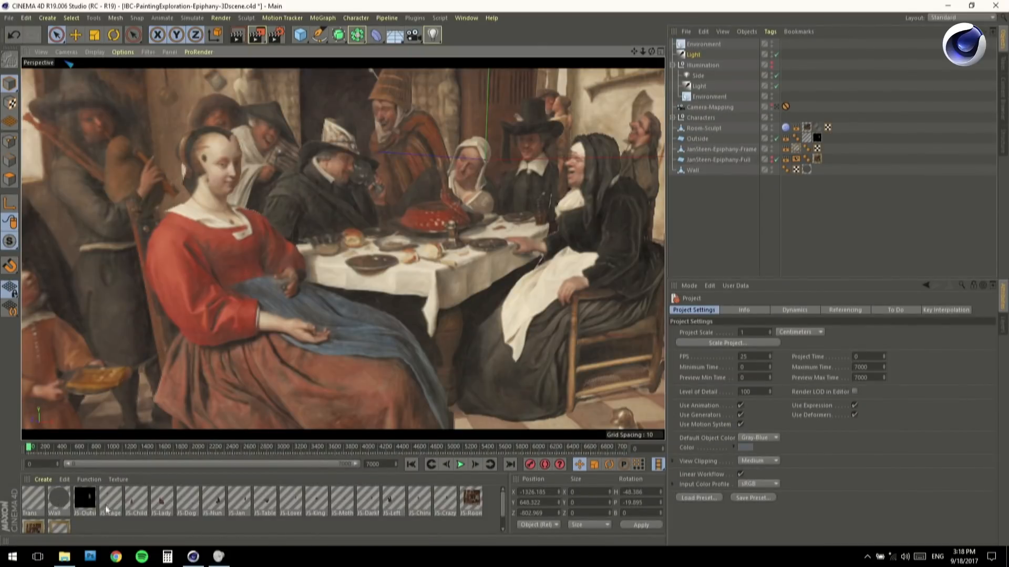
double_click(134, 503)
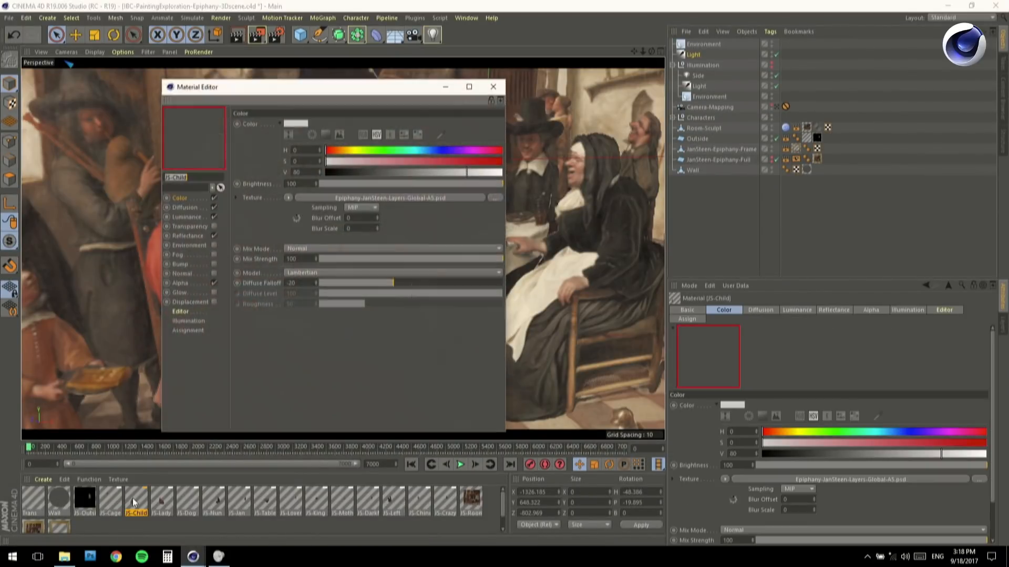
left_click_drag(182, 89, 245, 72)
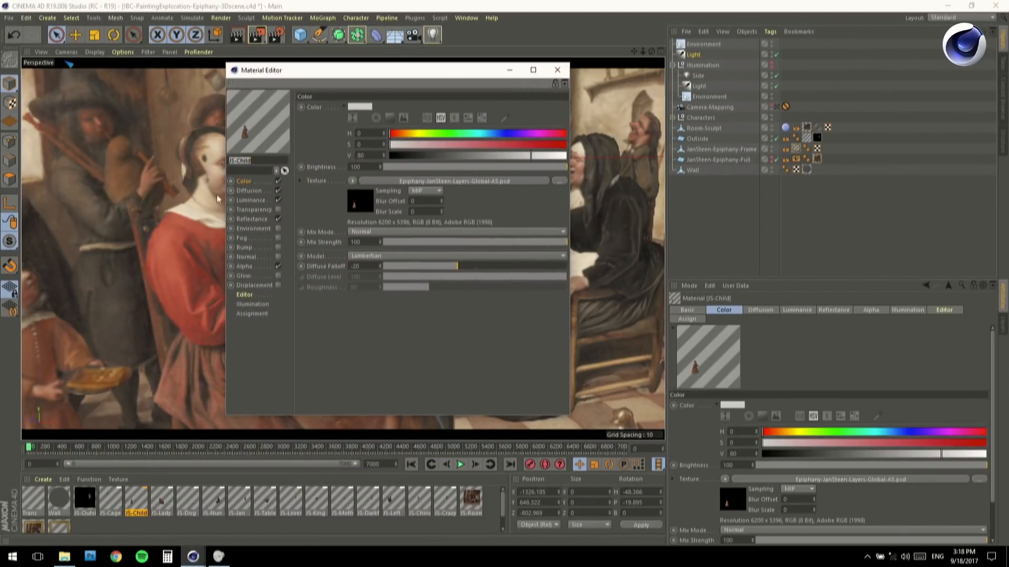
type("1")
left_click_drag(105, 275, 218, 171)
left_click_drag(124, 218, 186, 222)
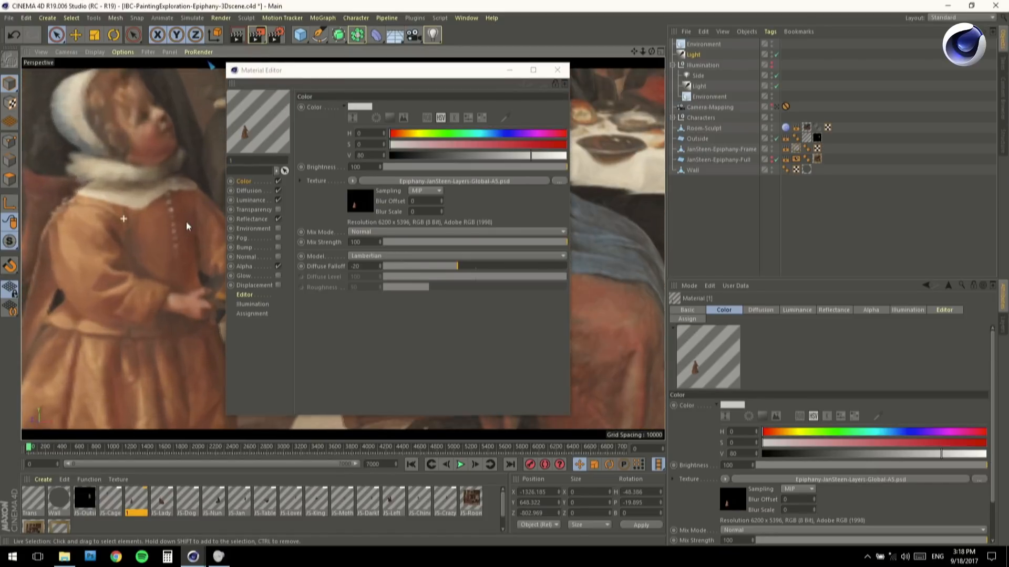
left_click_drag(117, 203, 118, 241, "alt")
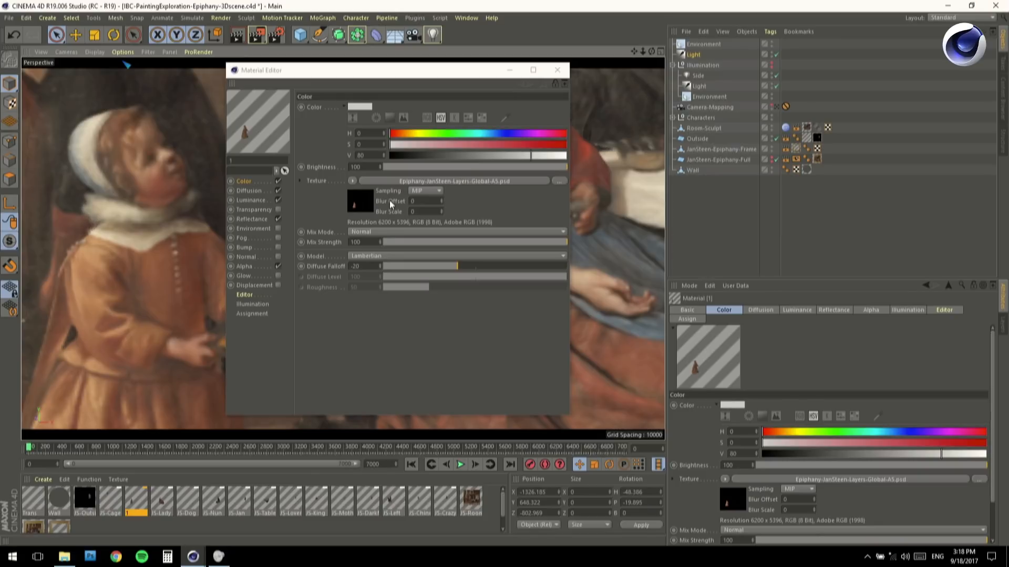
Examine the child material's Luminance and Reflectance channels, and close its editor
left_click(261, 201)
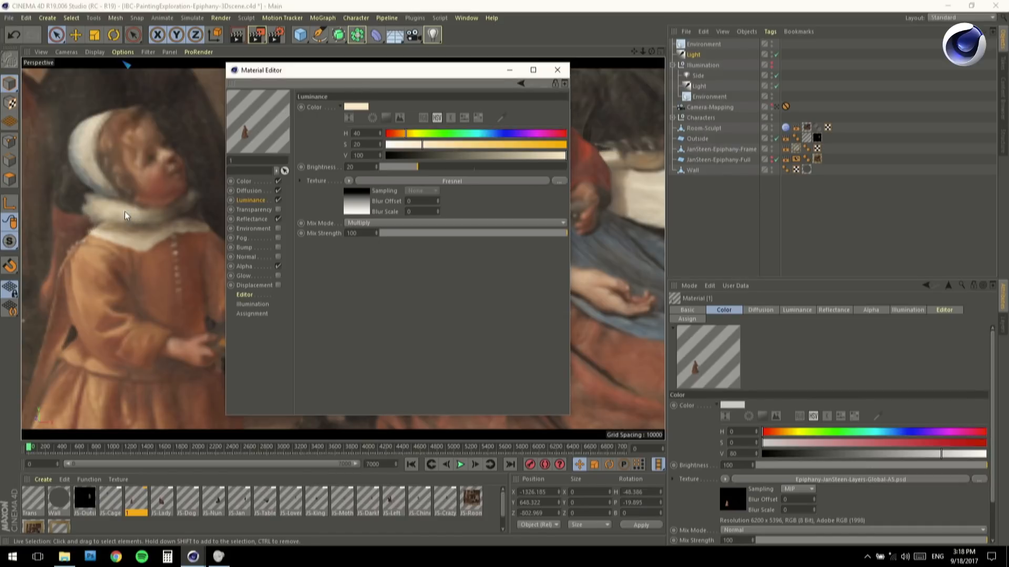
left_click(251, 220)
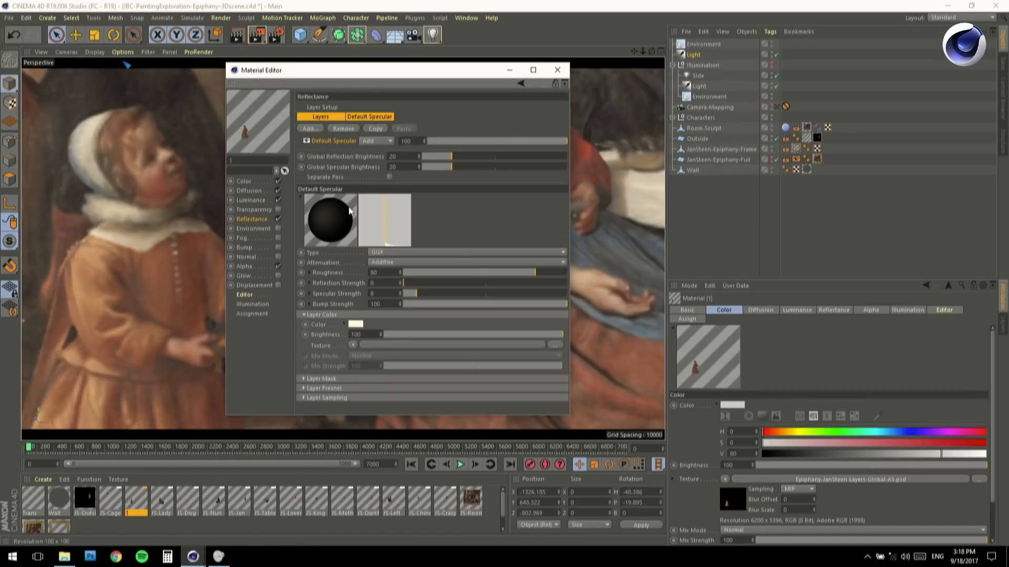
left_click(557, 70)
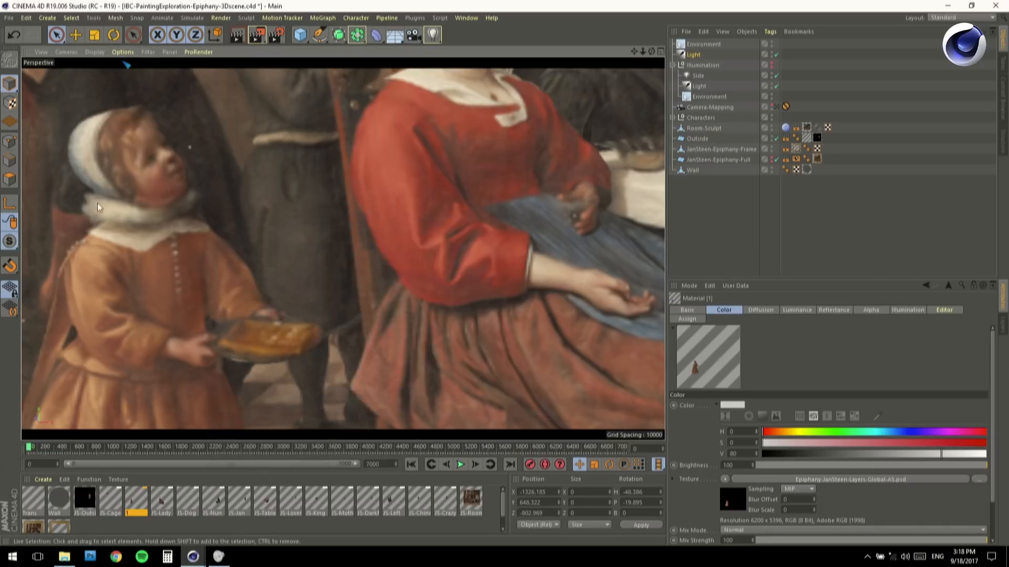
Render the child figure in the viewport from two different angles to check its material
middle_click_drag(155, 200, 175, 196, "alt")
scroll(200, 200, "down", 2)
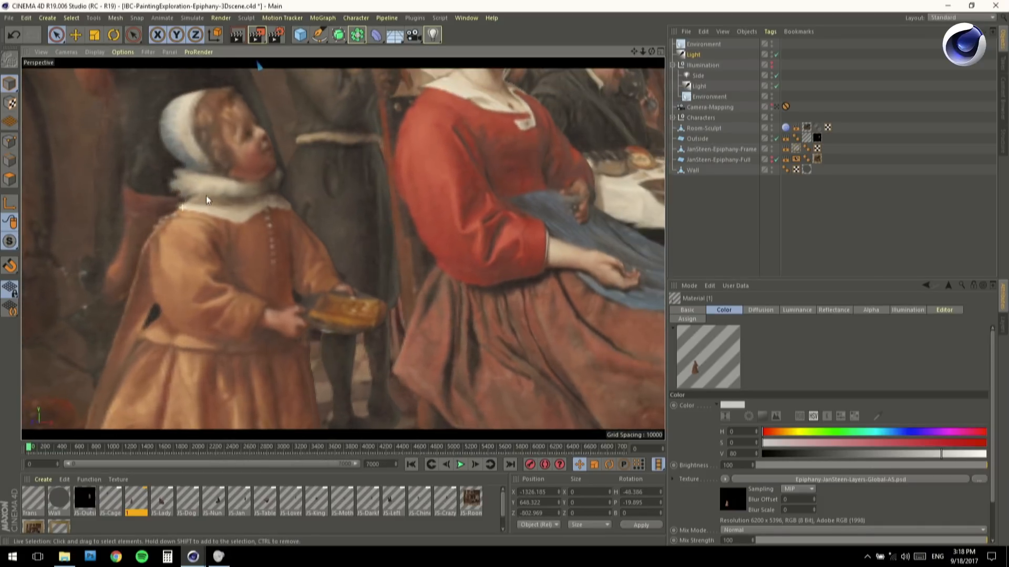
left_click_drag(206, 196, 236, 205, "alt")
left_click(235, 41)
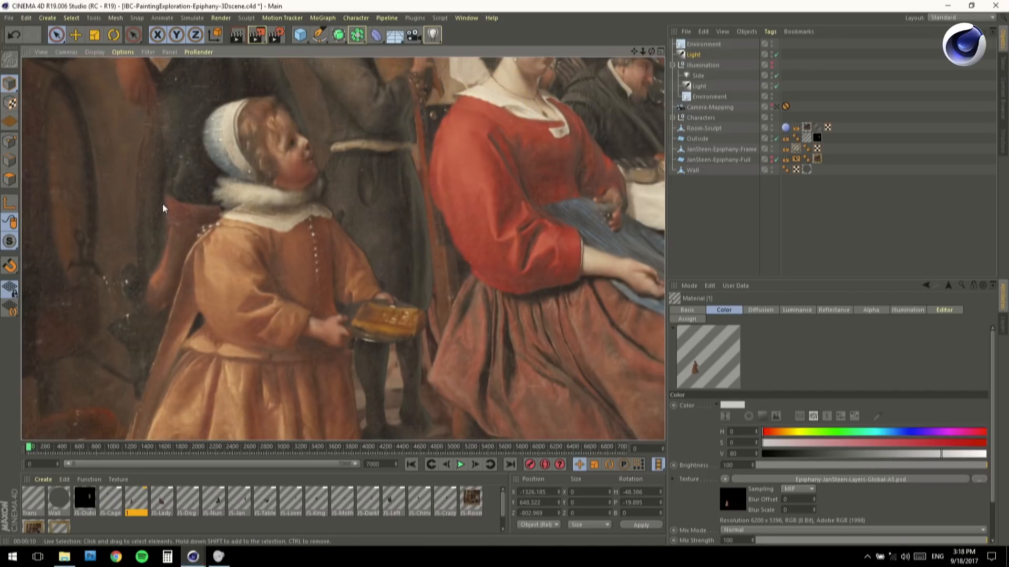
left_click_drag(270, 246, 168, 249, "alt")
left_click(234, 33)
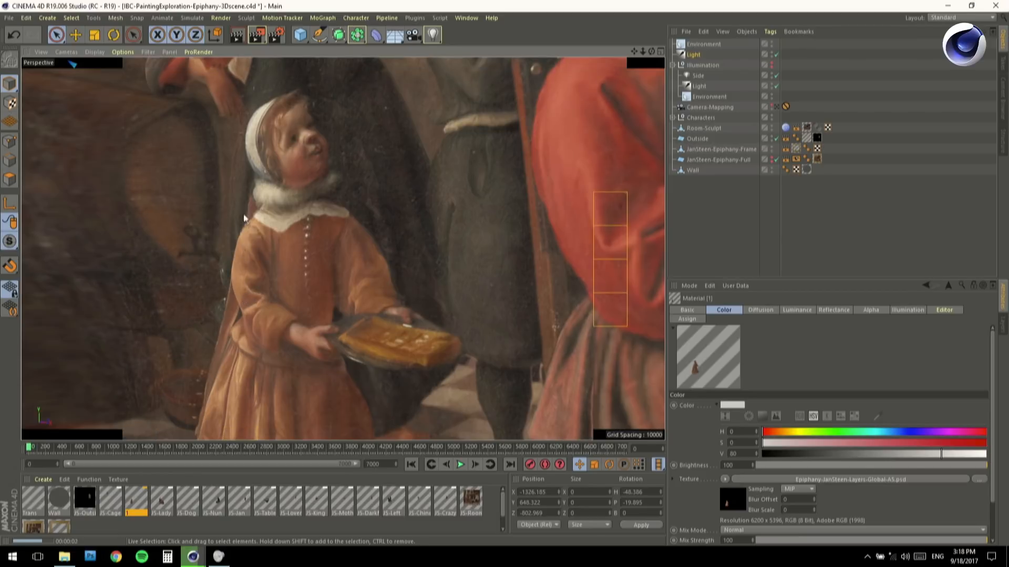
Reopen the child's material to examine the Falloff texture in its Diffusion channel, and close the editor
left_click_drag(234, 242, 242, 270, "alt")
double_click(136, 505)
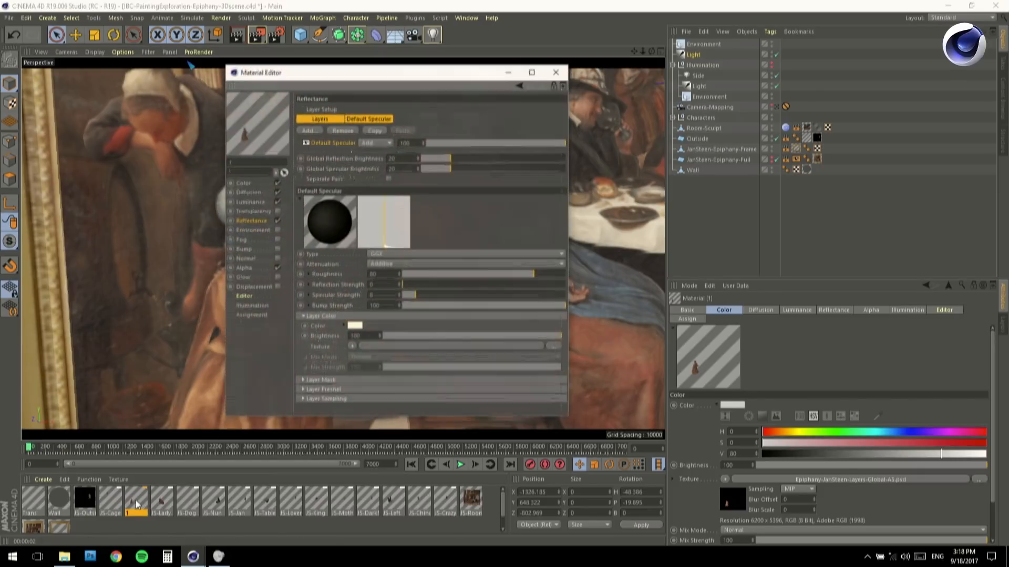
left_click(249, 190)
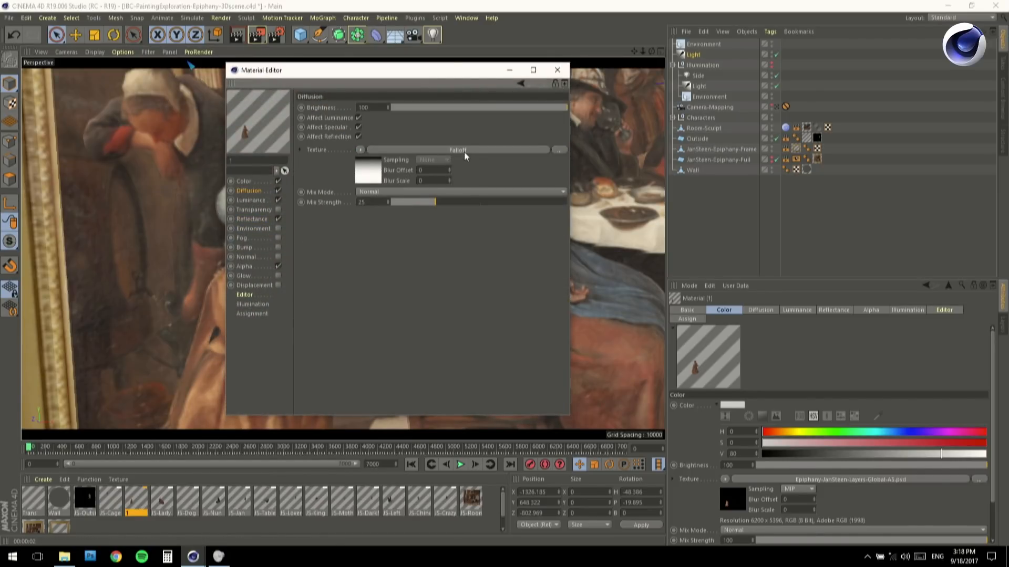
left_click_drag(365, 73, 682, 103)
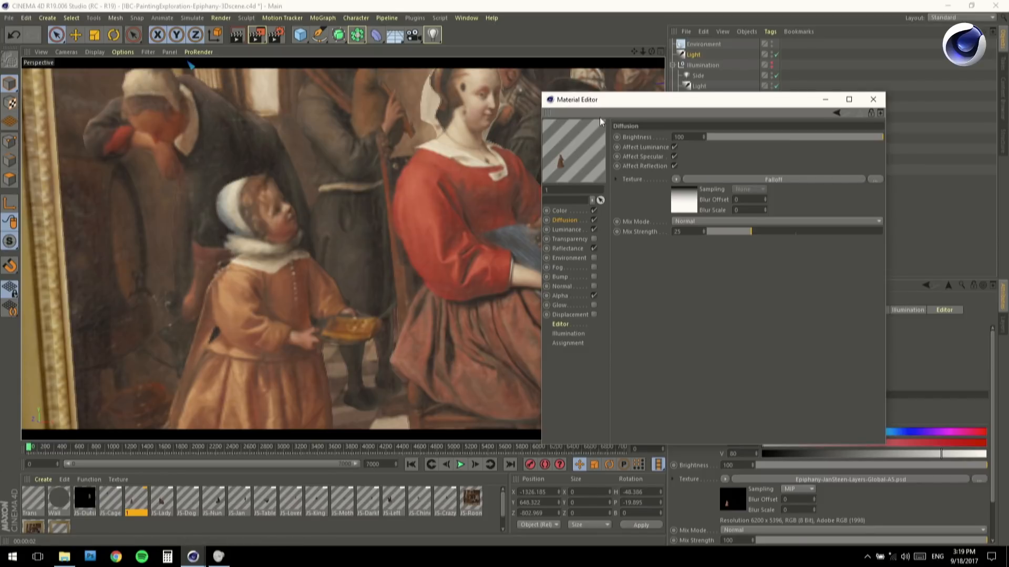
left_click(873, 99)
Delete the ungrouped Light and Environment objects above the Illumination group
scroll(352, 231, "down", 5)
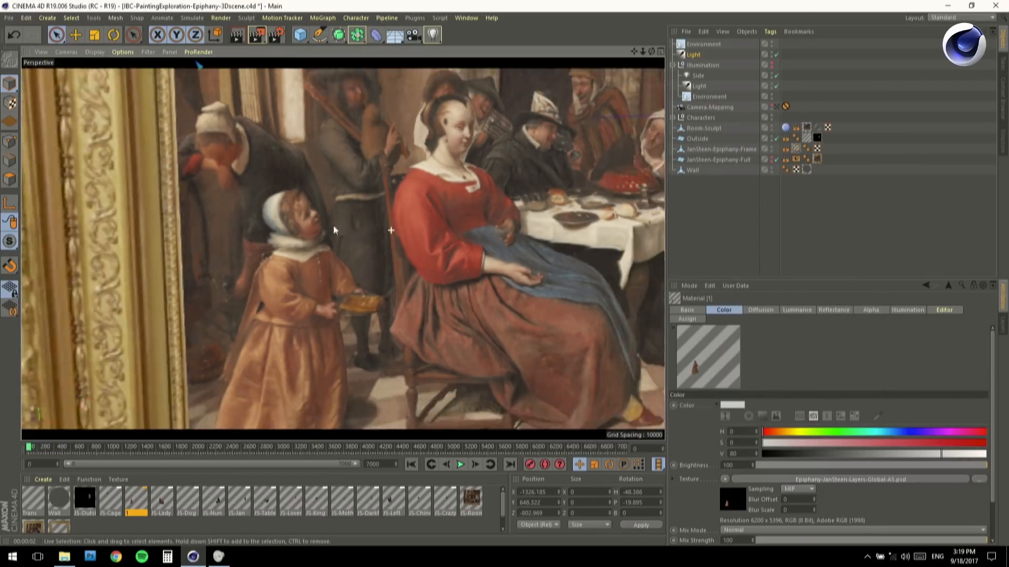
left_click_drag(384, 231, 345, 234, "alt")
right_click_drag(346, 235, 384, 243, "alt")
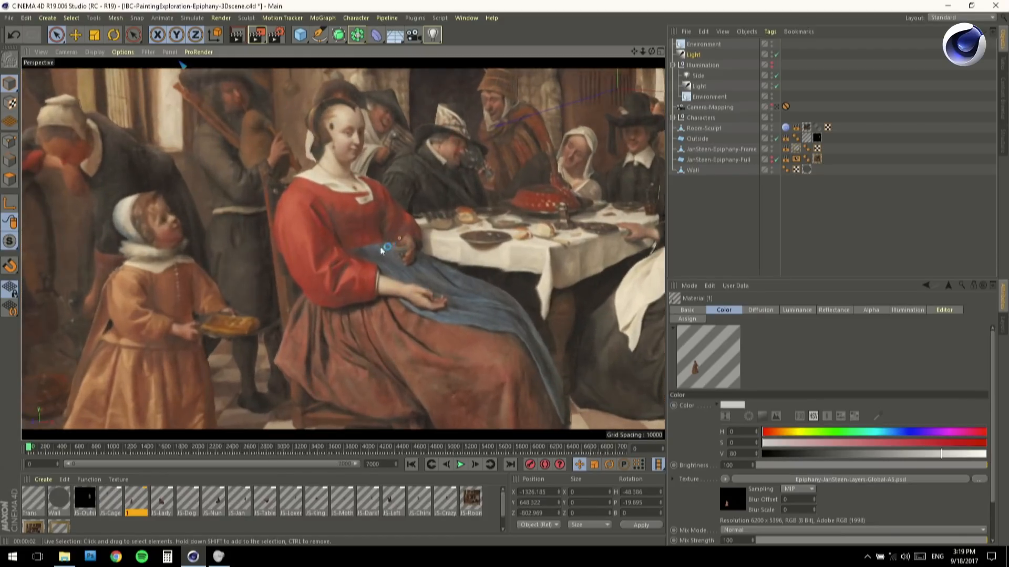
middle_click_drag(384, 244, 365, 253, "alt")
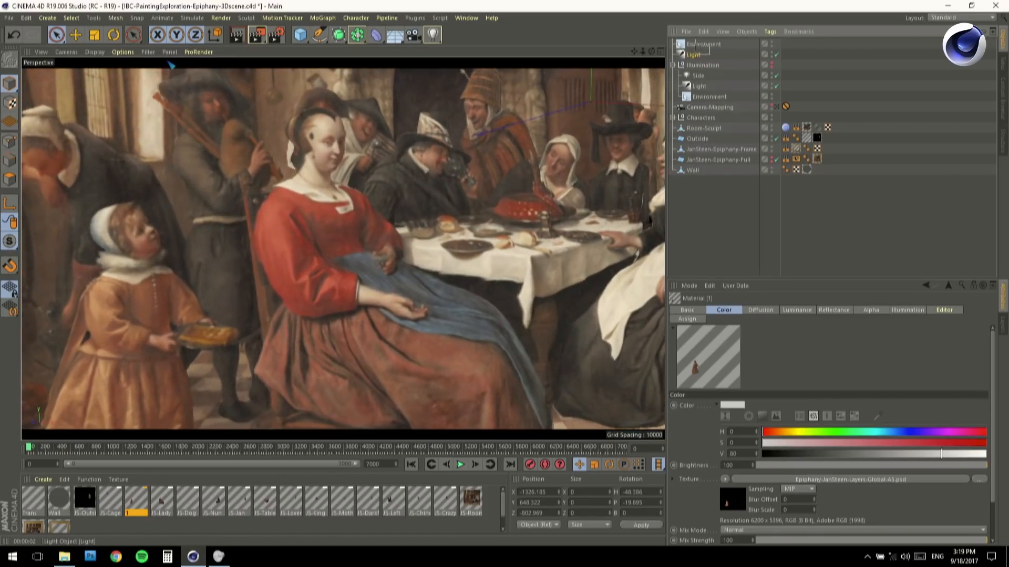
key("Delete")
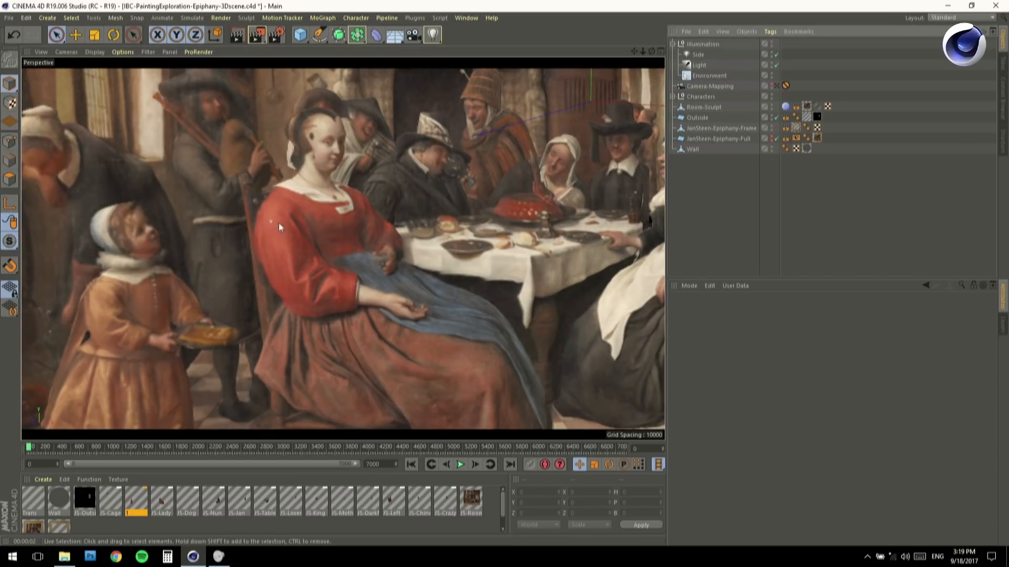
Render the seated lady and the table group in the viewport from two different angles
right_click_drag(274, 222, 332, 219, "alt")
middle_click_drag(332, 219, 272, 254, "alt")
left_click_drag(272, 253, 235, 116, "alt")
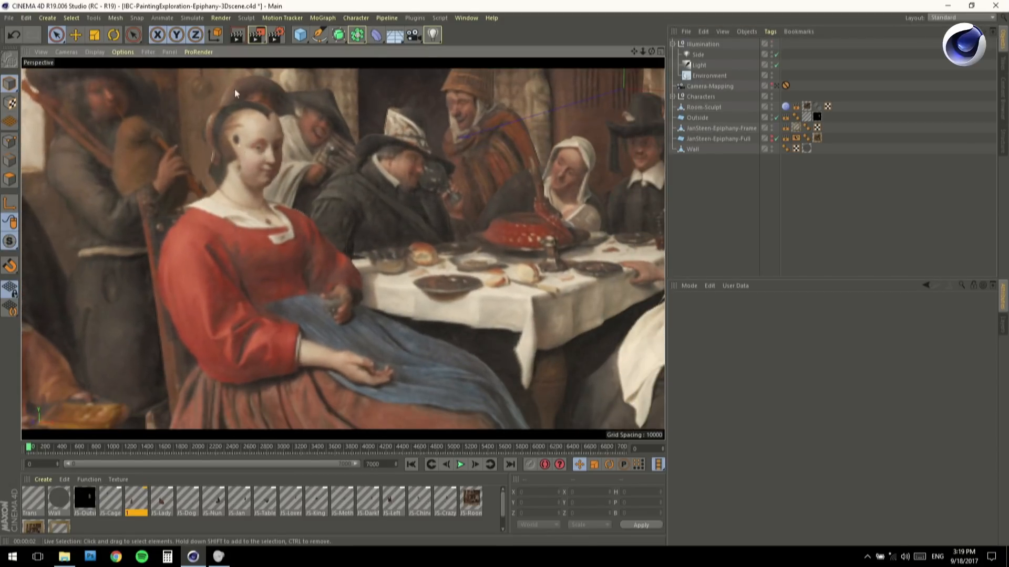
left_click(237, 34)
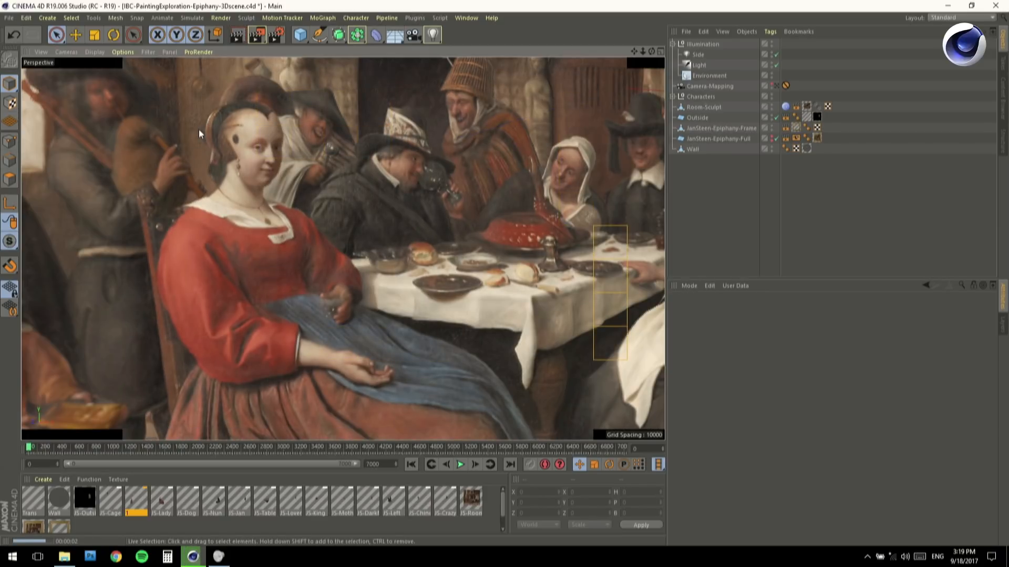
right_click_drag(264, 201, 348, 225, "alt")
left_click_drag(332, 229, 269, 227, "alt")
left_click(238, 37)
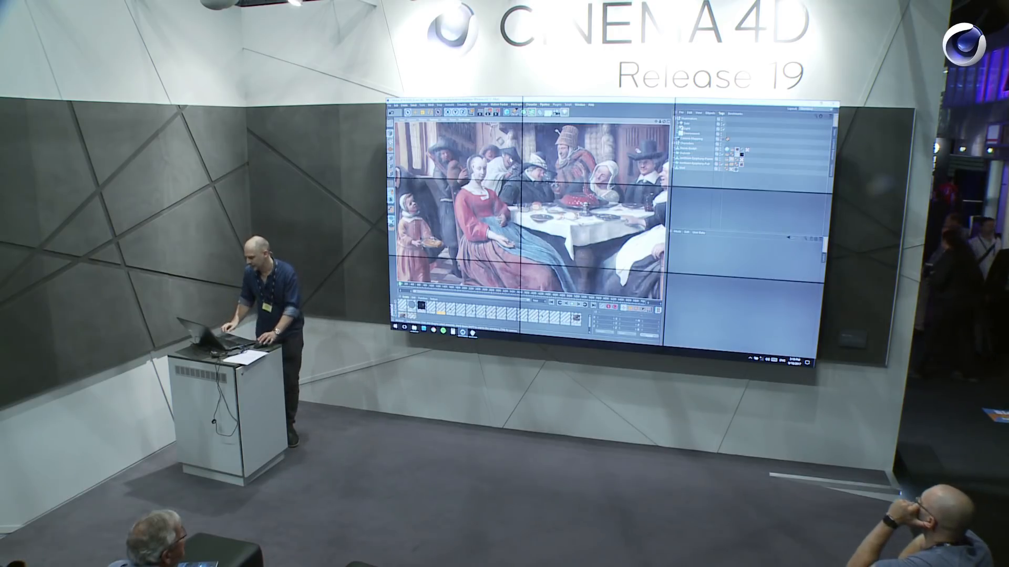
Open the project file IBC-PaintingExploration-Epiphany-Final.c4d
left_click(390, 106)
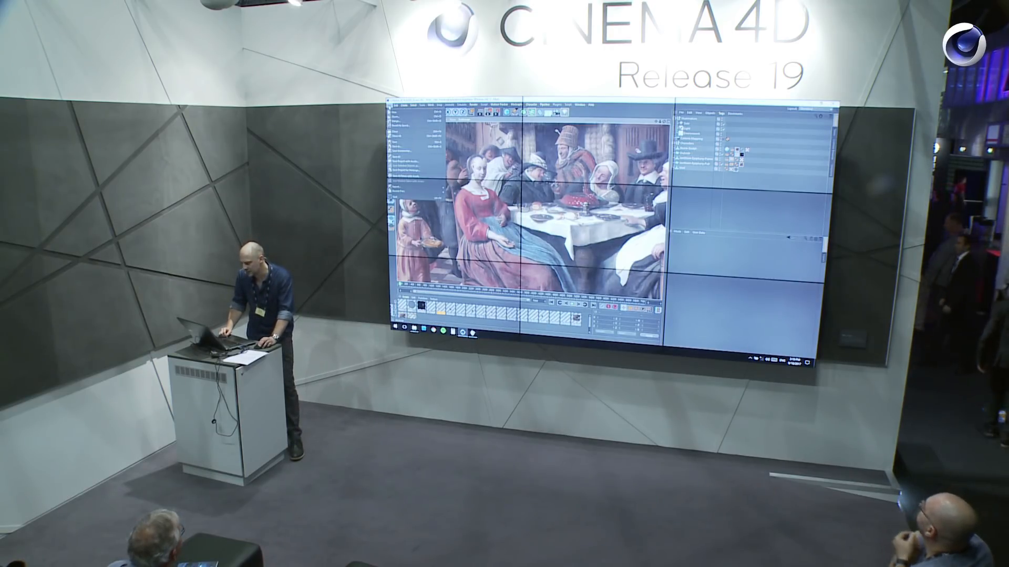
mouse_move(582, 107)
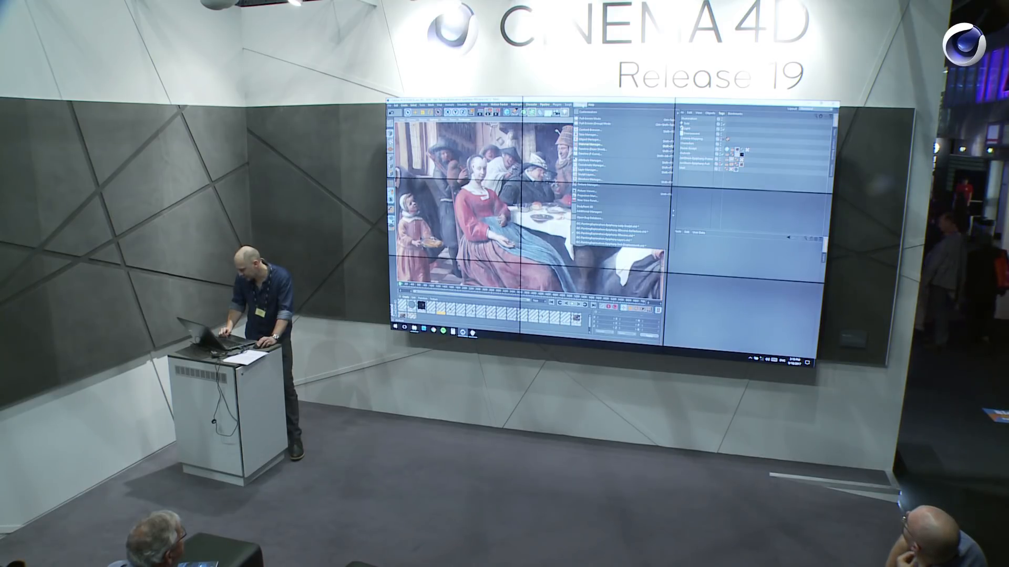
left_click(400, 116)
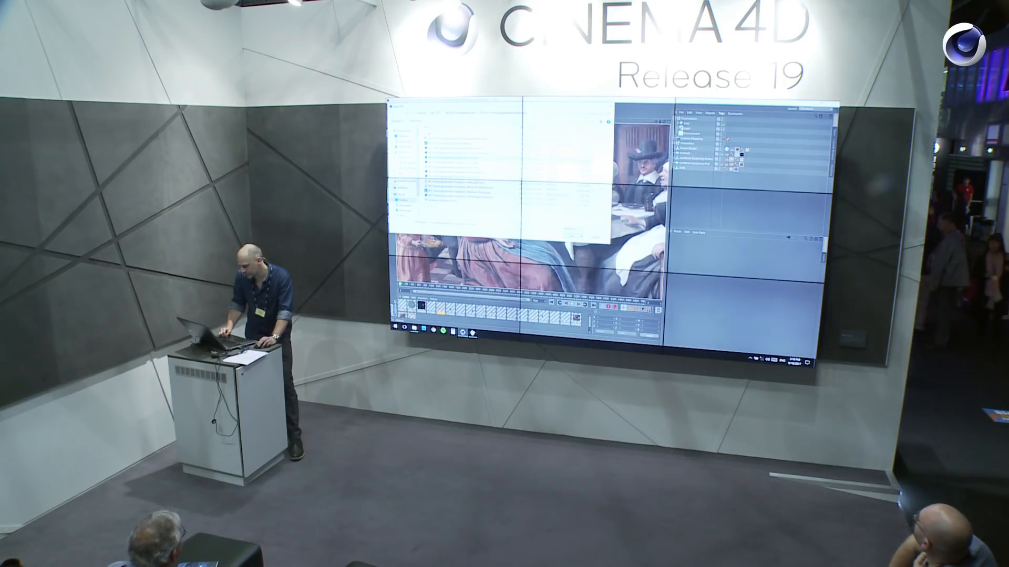
double_click(450, 202)
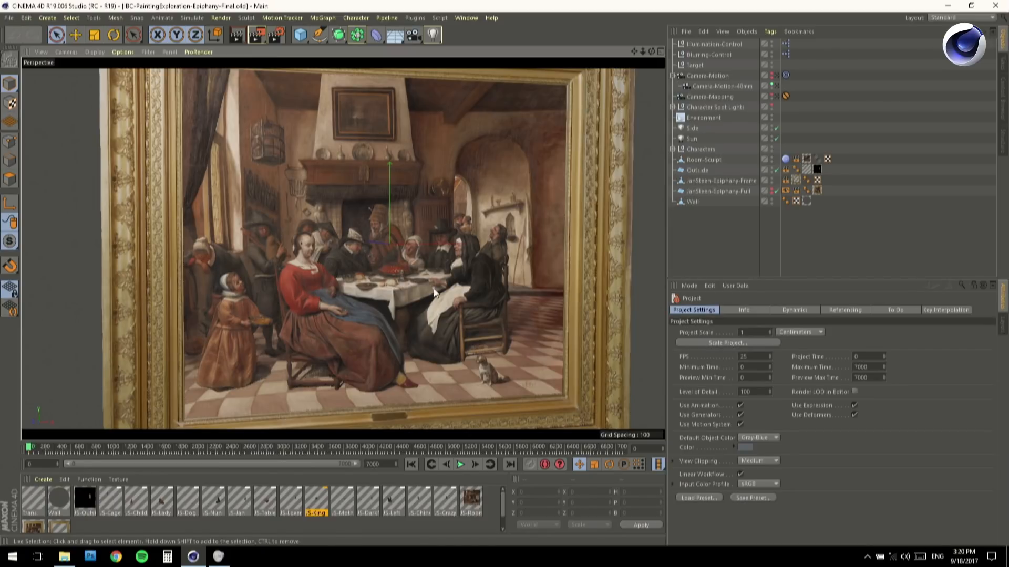
Look through the Camera-Motion-40mm camera and preview its movement into the painting by scrubbing and playing the animation
left_click(777, 87)
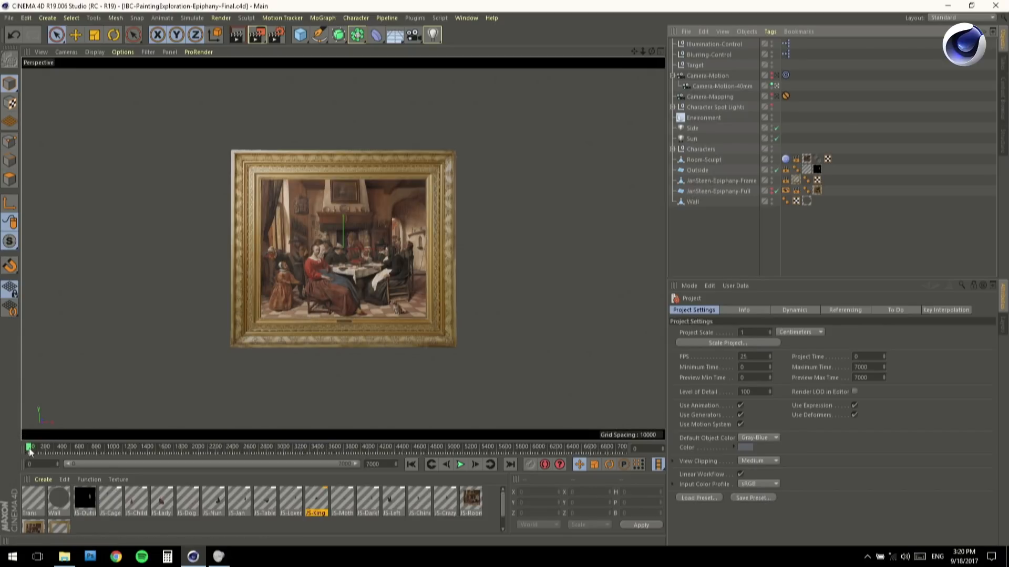
left_click_drag(30, 450, 103, 453)
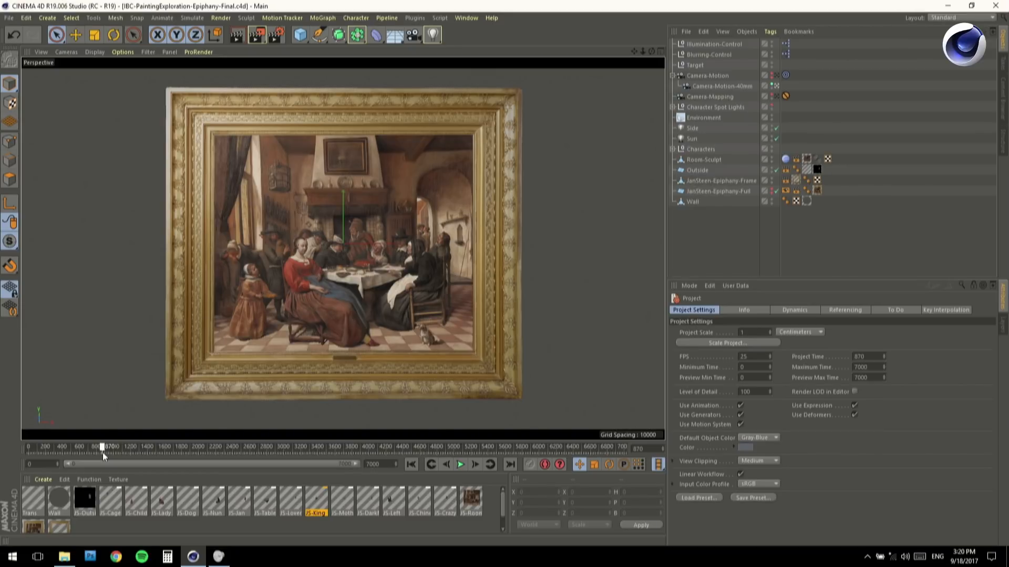
mouse_move(102, 453)
left_mouse_down()
mouse_move(290, 456)
mouse_move(210, 450)
mouse_move(229, 449)
left_mouse_up()
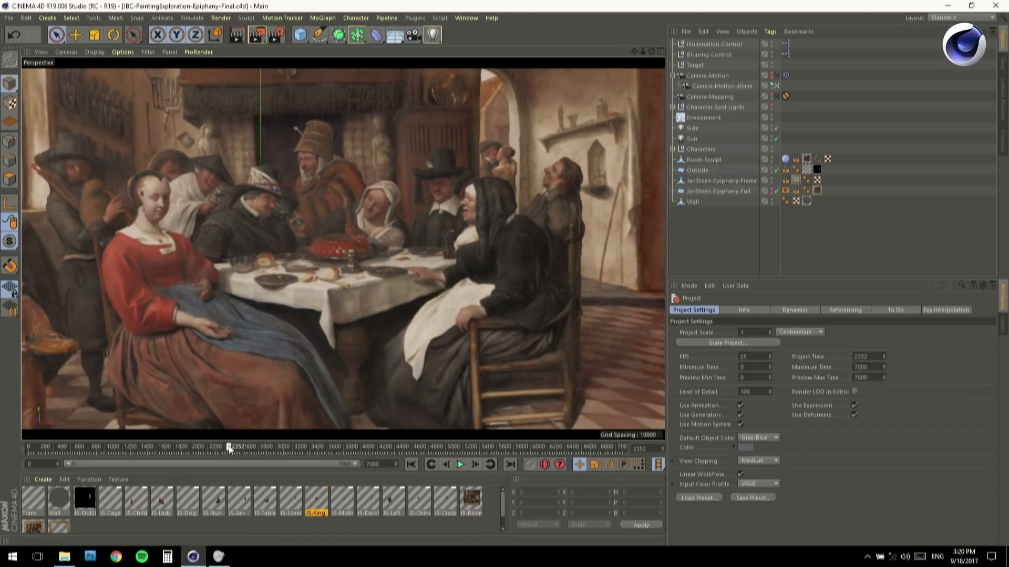
left_click(459, 465)
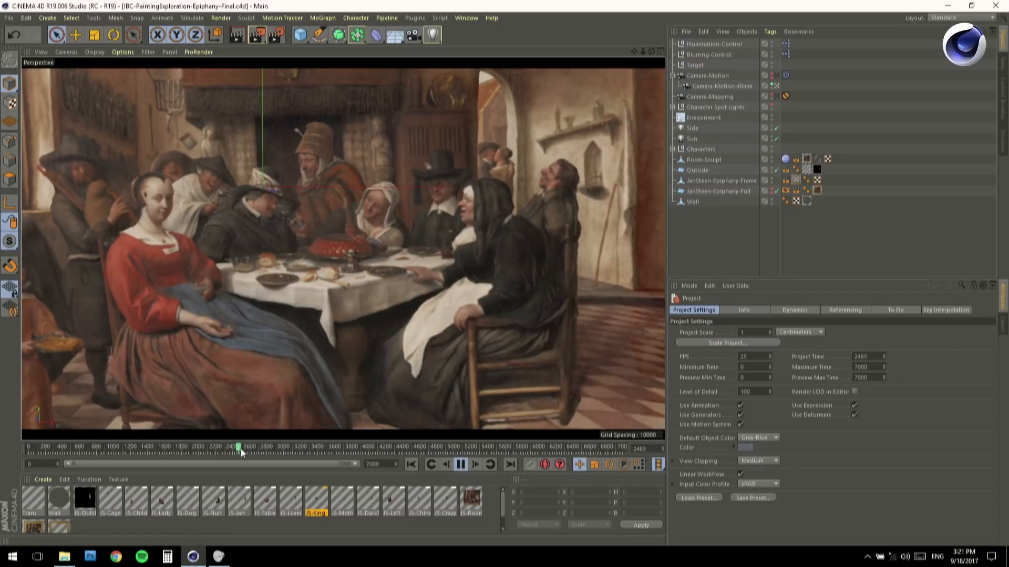
left_click_drag(243, 448, 260, 450)
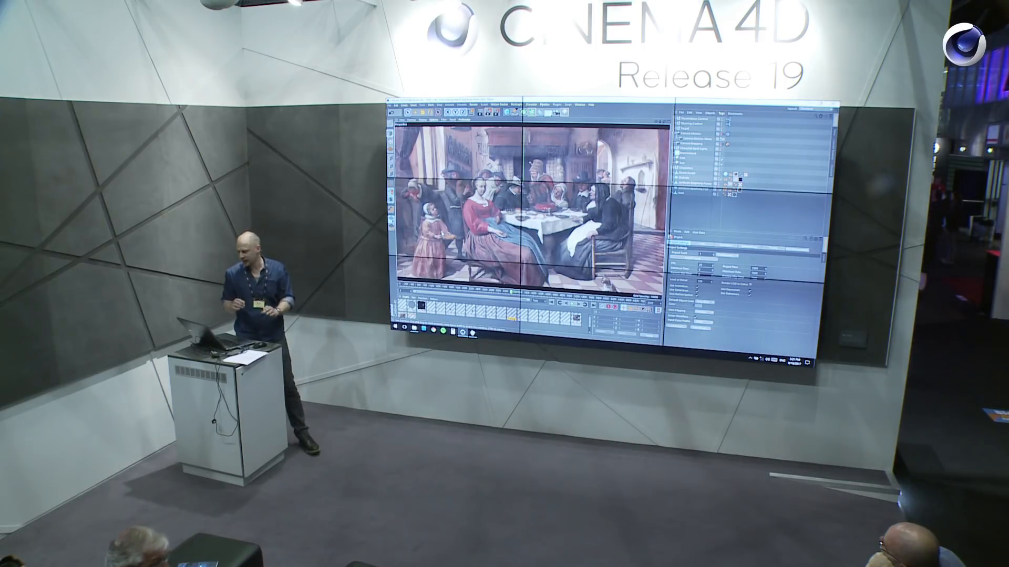
Select the Illumination-Control null and turn on the display of lights in the perspective viewport
left_click(692, 119)
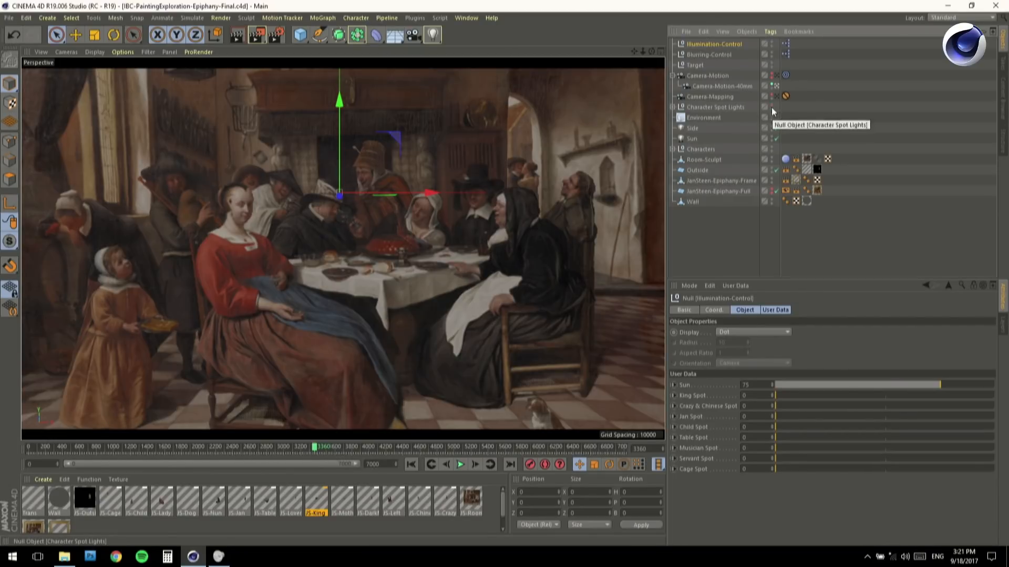
left_click(147, 53)
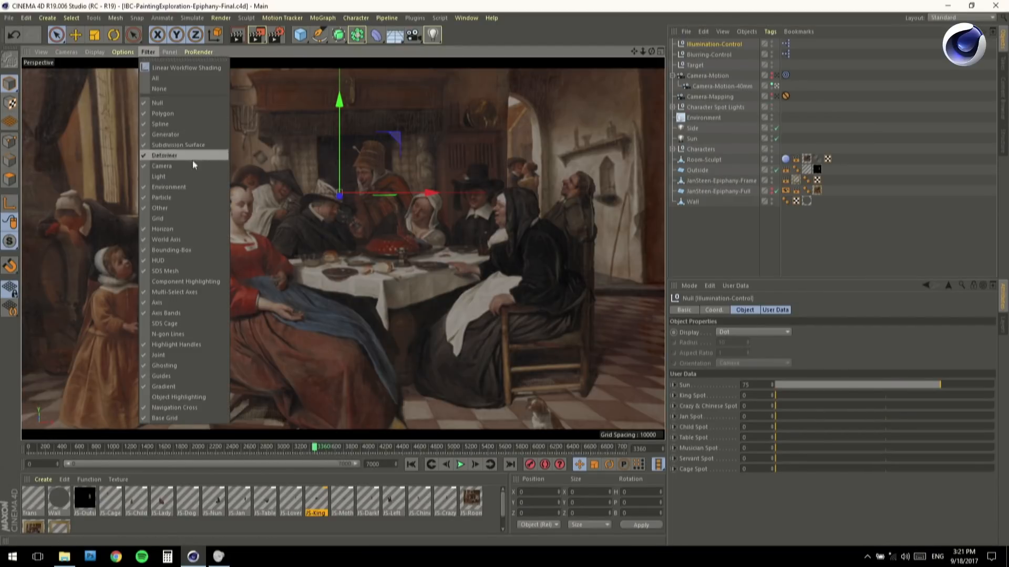
left_click(181, 178)
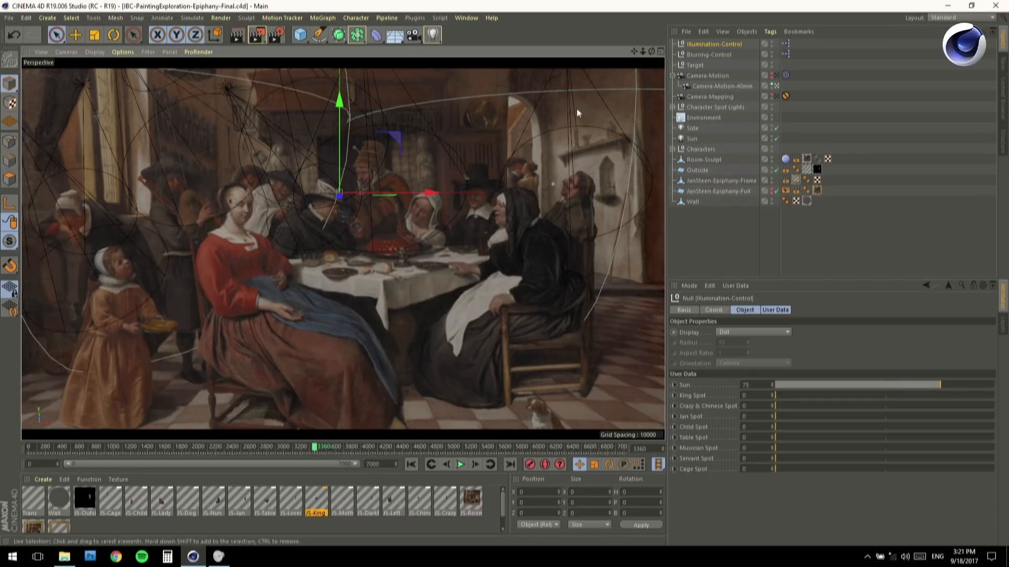
Leave the Camera-Motion-40mm view and examine the spot lights around the painting's figures from several angles
left_click(777, 86)
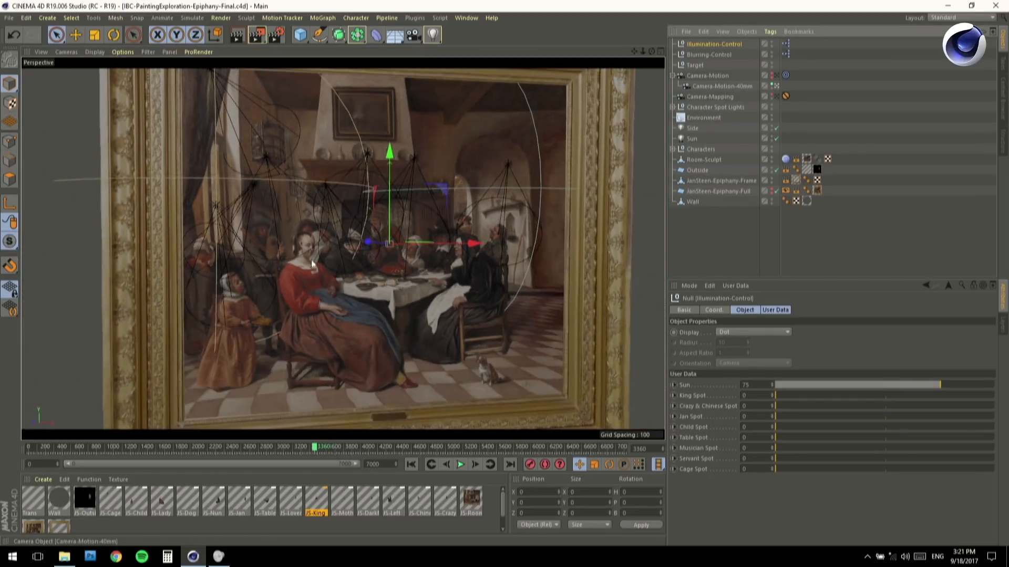
mouse_move(234, 235)
left_mouse_down("alt")
mouse_move(285, 263)
mouse_move(239, 243)
left_mouse_up("alt")
scroll(276, 250, "up", 3)
middle_click_drag(239, 243, 210, 245, "alt")
right_click_drag(210, 245, 249, 239, "alt")
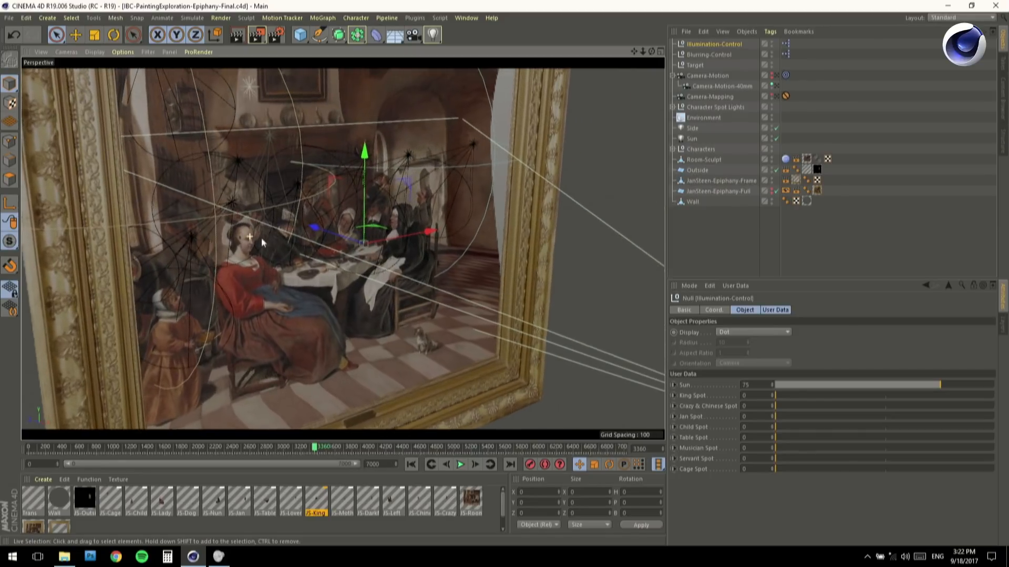
left_click_drag(259, 240, 211, 272, "alt")
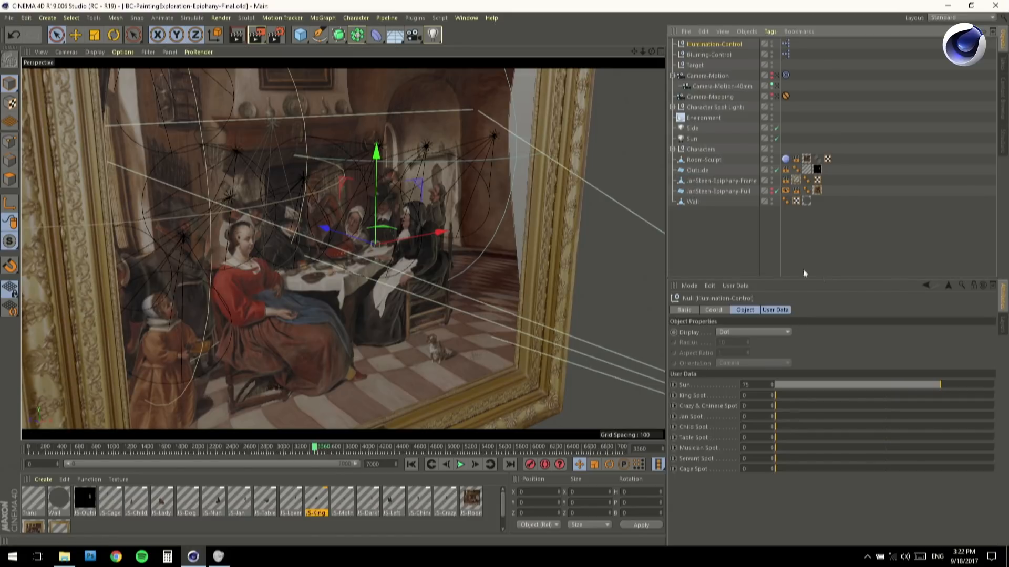
left_click_drag(287, 252, 283, 229, "alt")
right_click_drag(283, 230, 332, 230, "alt")
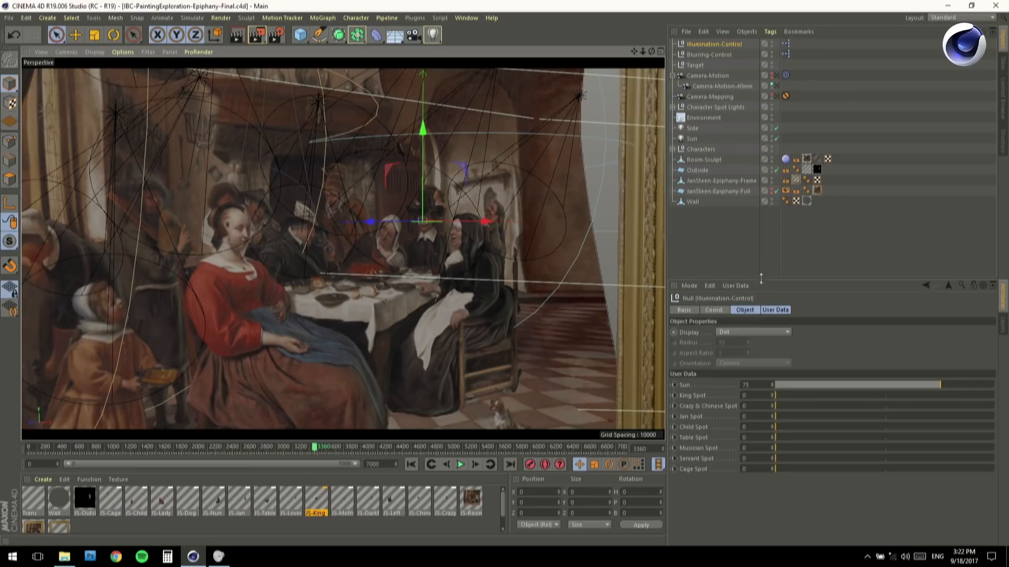
Enlarge the area for Illumination-Control's attributes, then set its Sun value to 0 and Jan Spot to 63
left_click_drag(760, 278, 760, 214)
left_click_drag(931, 320, 767, 320)
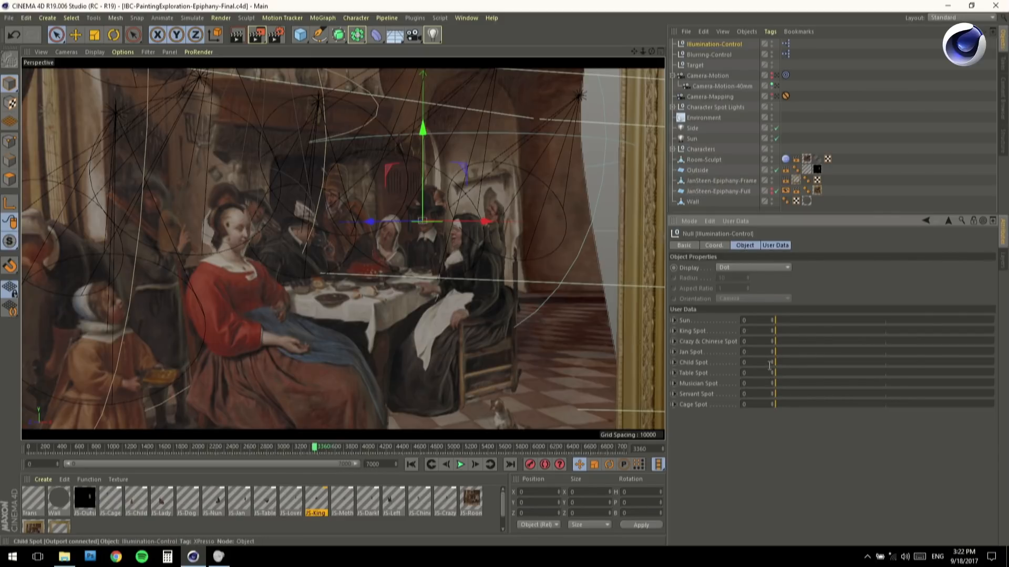
left_click_drag(779, 362, 914, 353)
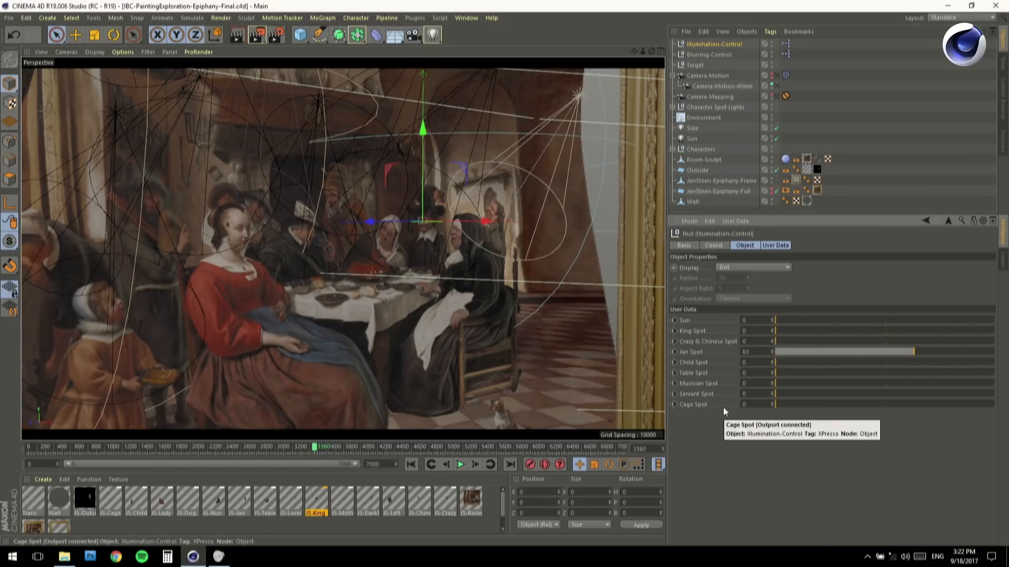
Set Illumination-Control's Sun to 31, King Spot to 48, Crazy & Chinese Spot to 51, Child Spot to 47 and Table Spot to 30
left_click(843, 320)
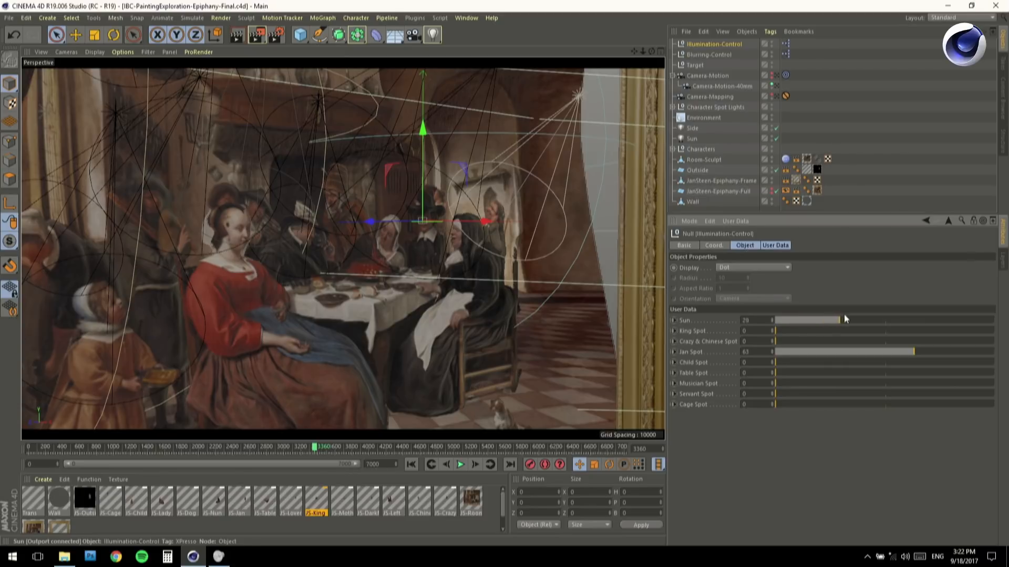
left_click_drag(846, 330, 880, 331)
left_click(887, 342)
left_click(879, 362)
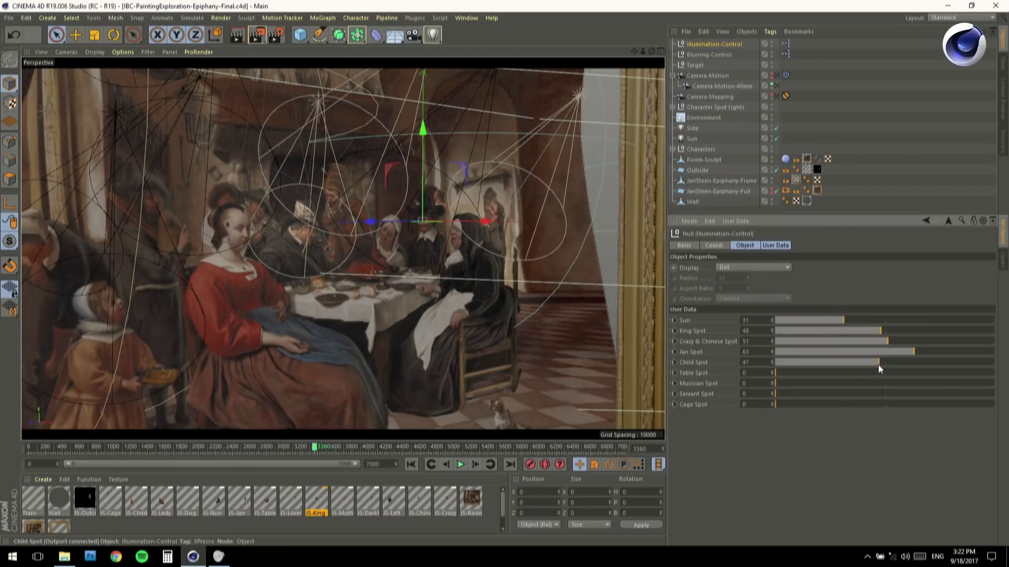
left_click(841, 373)
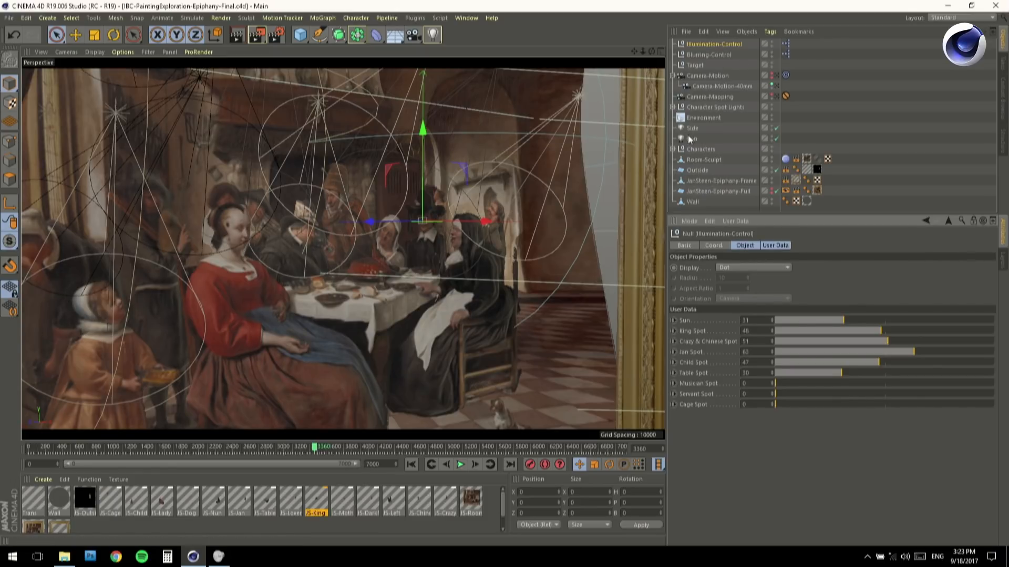
Expand the Character Spot Lights group and select Lady-Spot to examine its light settings
left_click(671, 107)
scroll(841, 136, "down", 6)
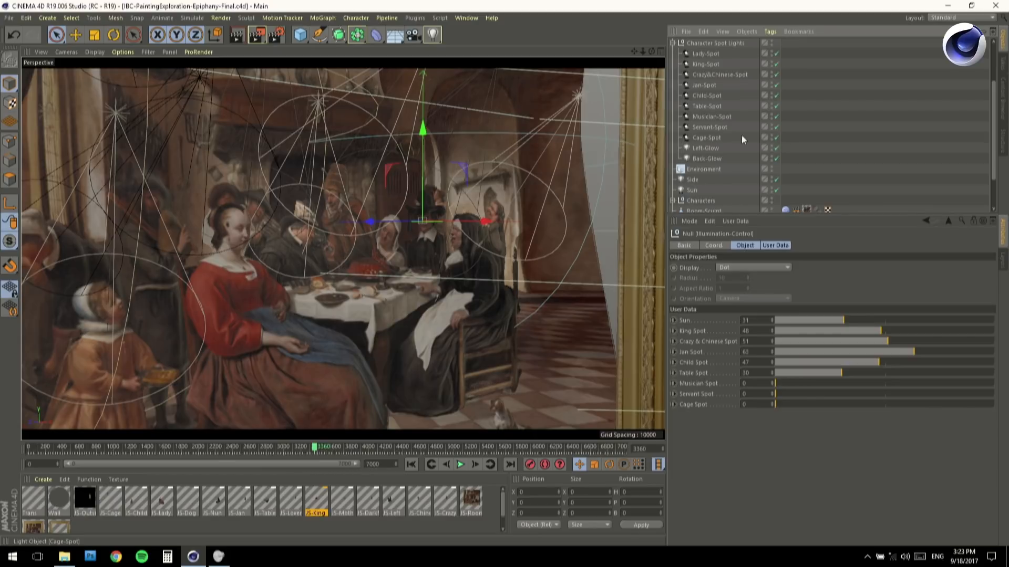
left_click(704, 54)
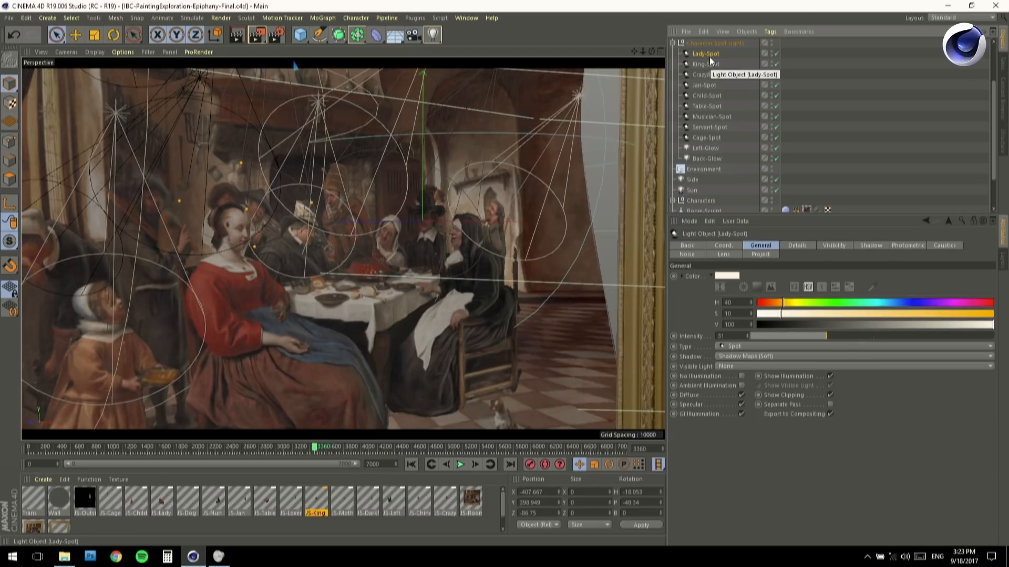
scroll(940, 137, "up", 6)
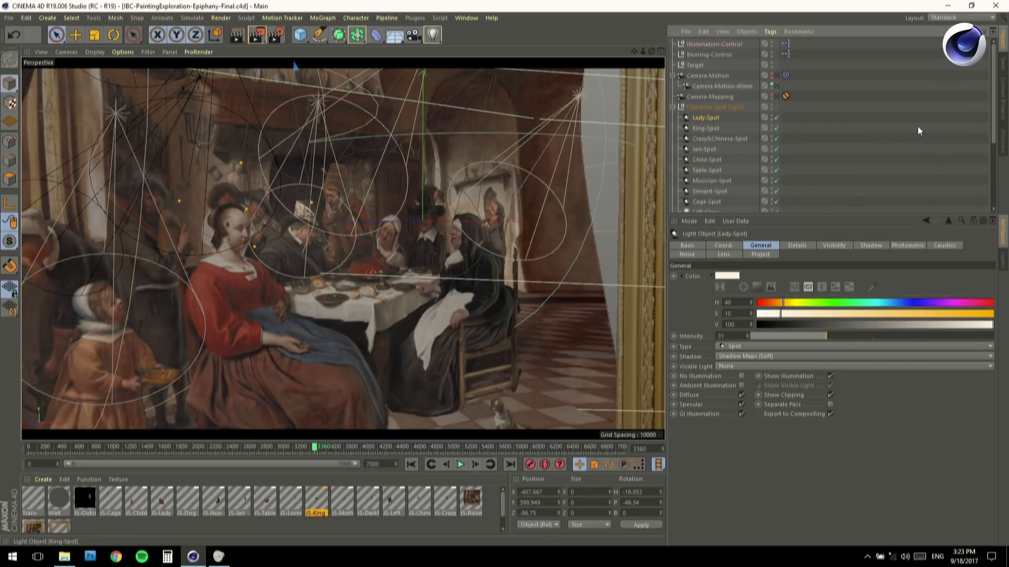
Open the XPresso expression of Illumination-Control and enlarge its editor to show all the spot light nodes
left_click(786, 45)
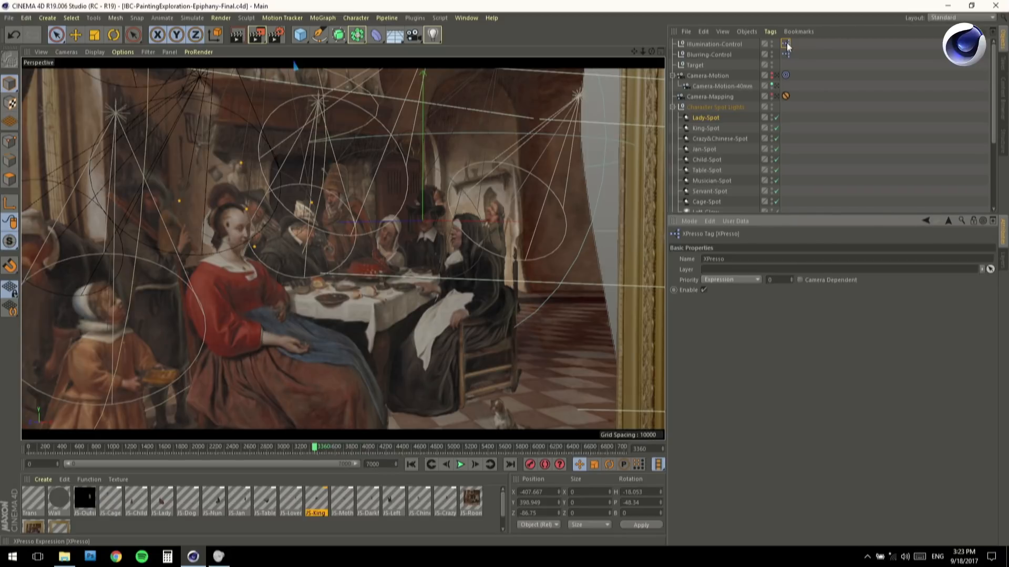
double_click(786, 44)
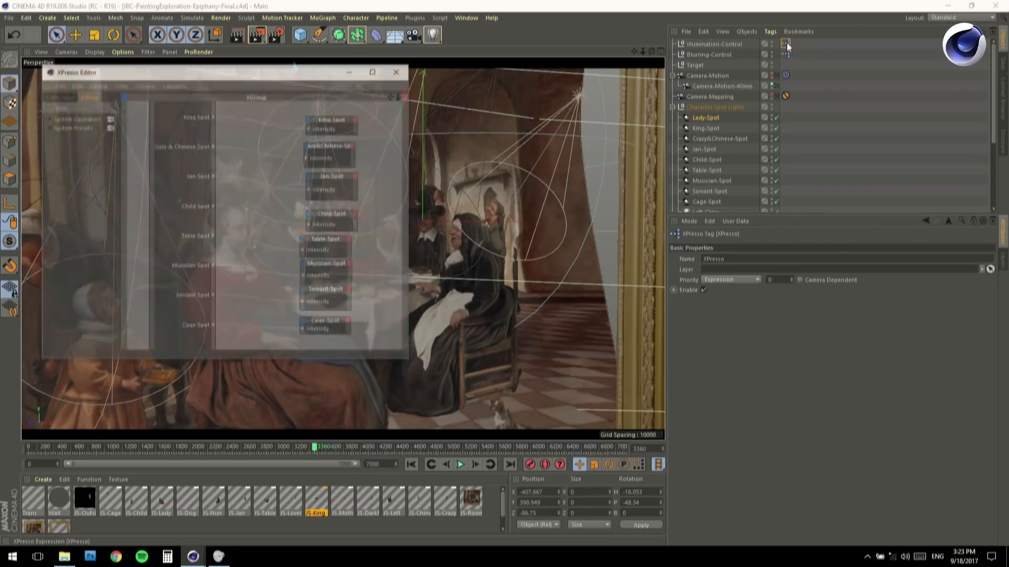
left_click_drag(402, 362, 403, 465)
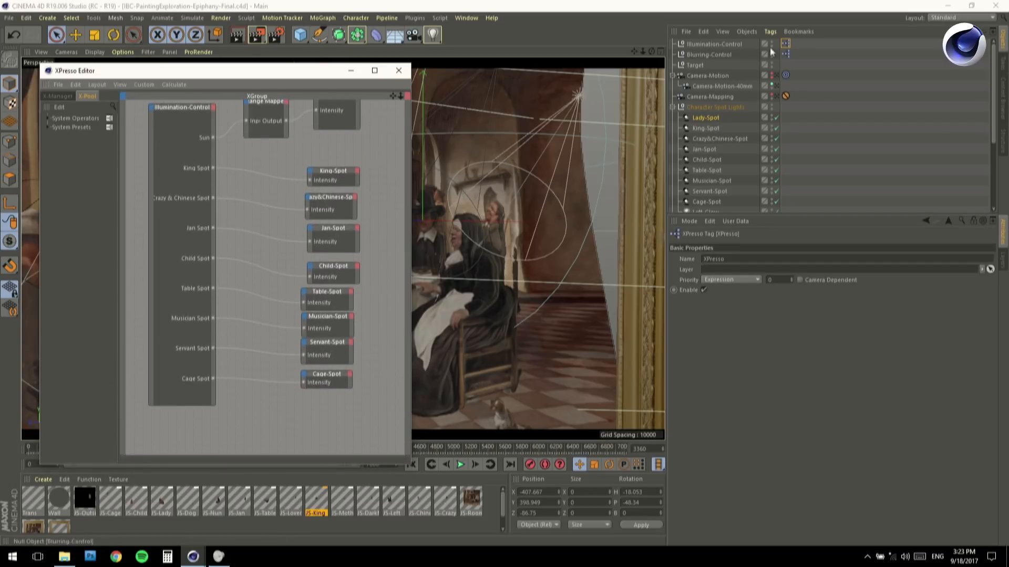
Add a user data entry named Lady Spot to Illumination-Control, using the Float Slider interface
left_click(706, 45)
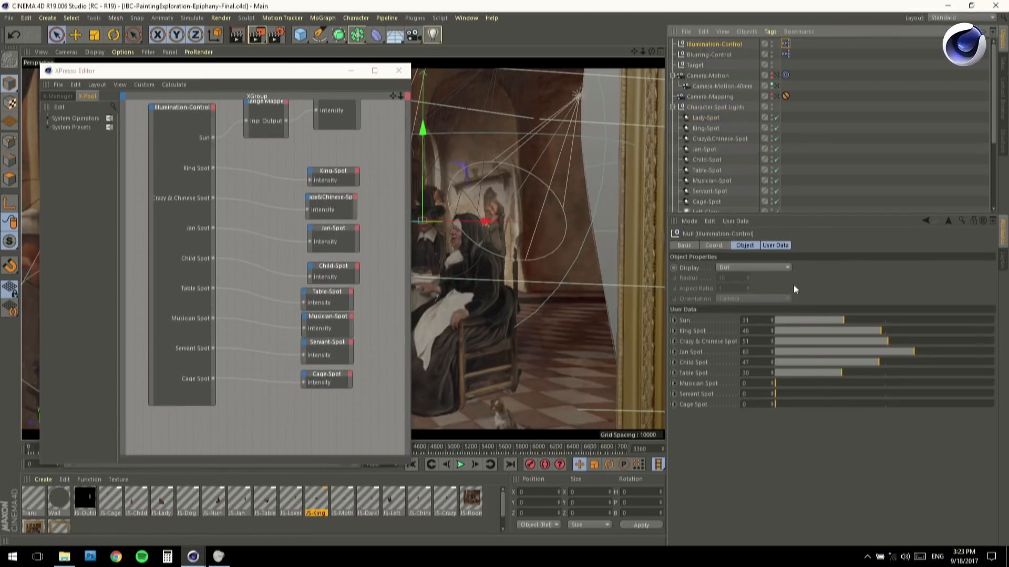
left_click(777, 244)
left_click(734, 220)
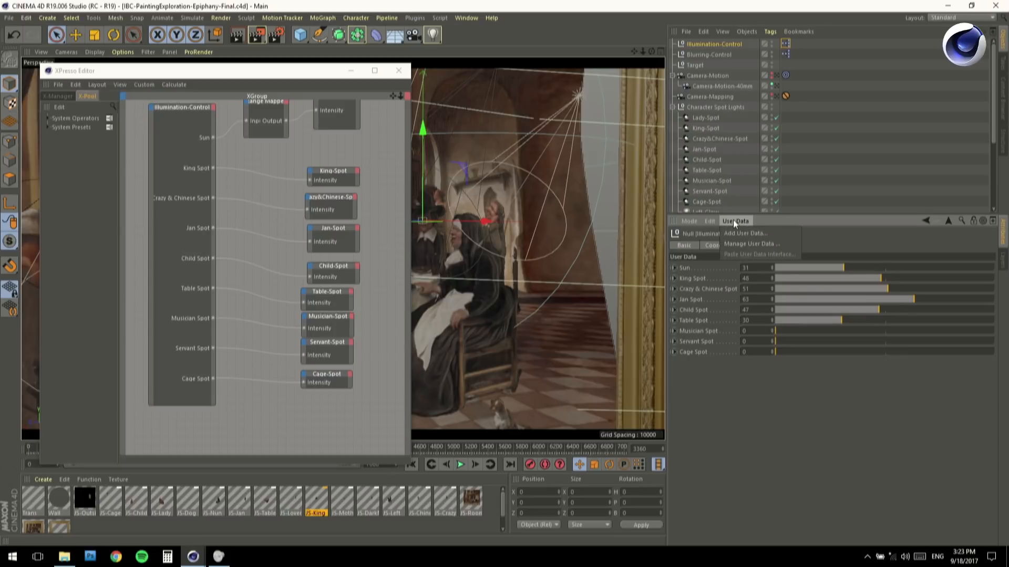
left_click(742, 234)
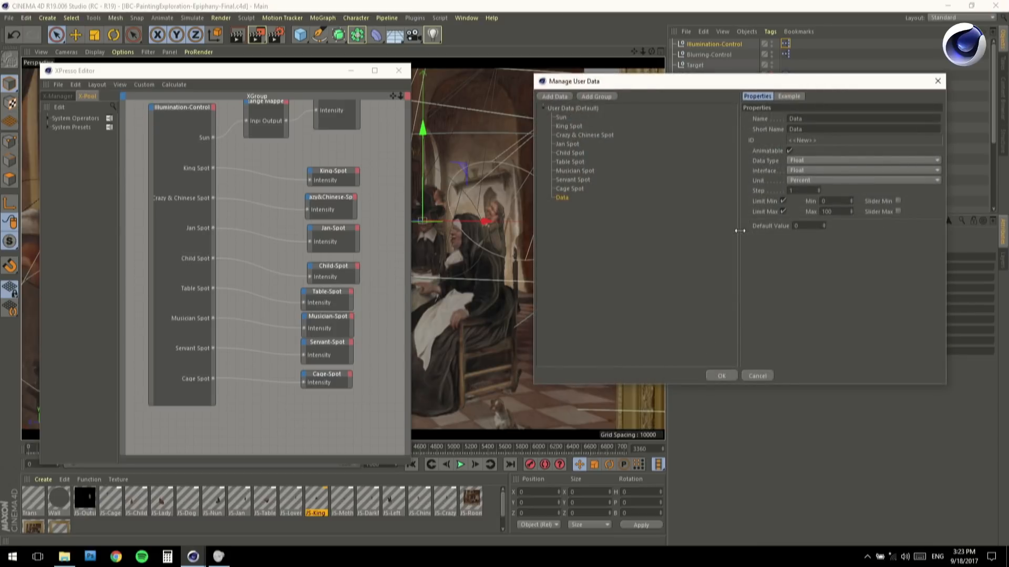
left_click_drag(815, 130, 774, 122)
type("Lady Spot")
left_click(804, 170)
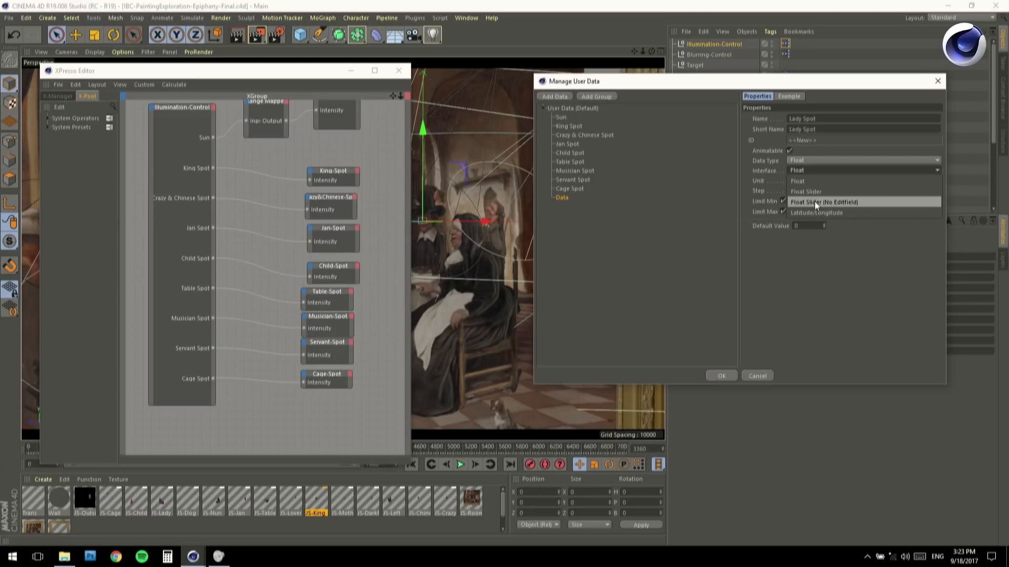
left_click(809, 192)
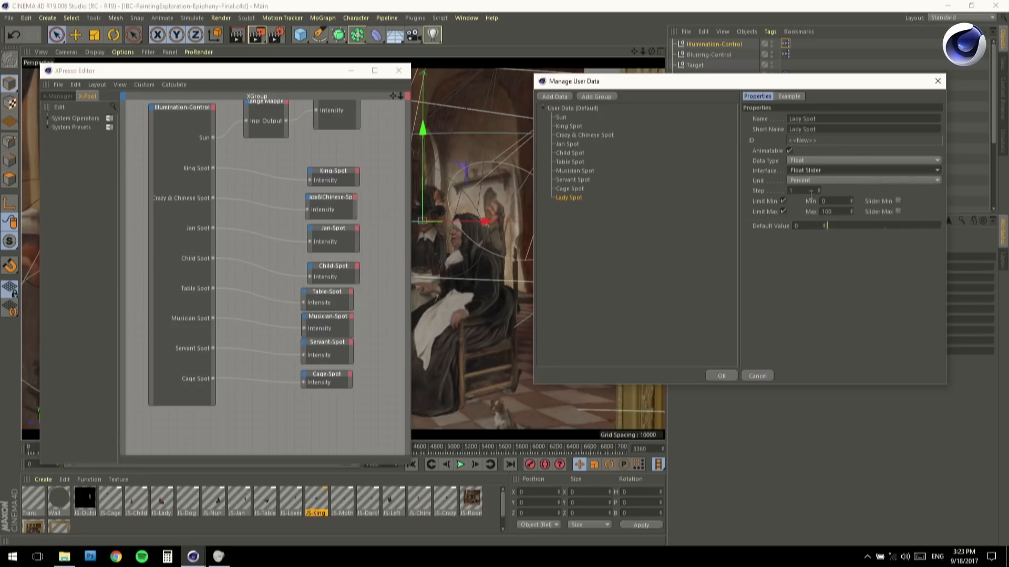
left_click(721, 376)
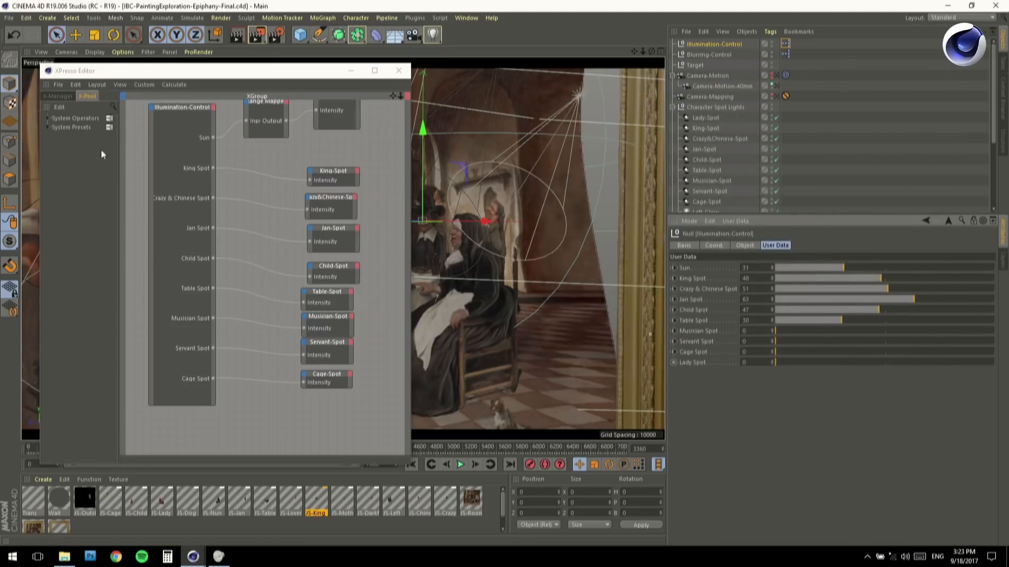
Add the Lady Spot user data as an output port on the Illumination-Control node
left_click(214, 108)
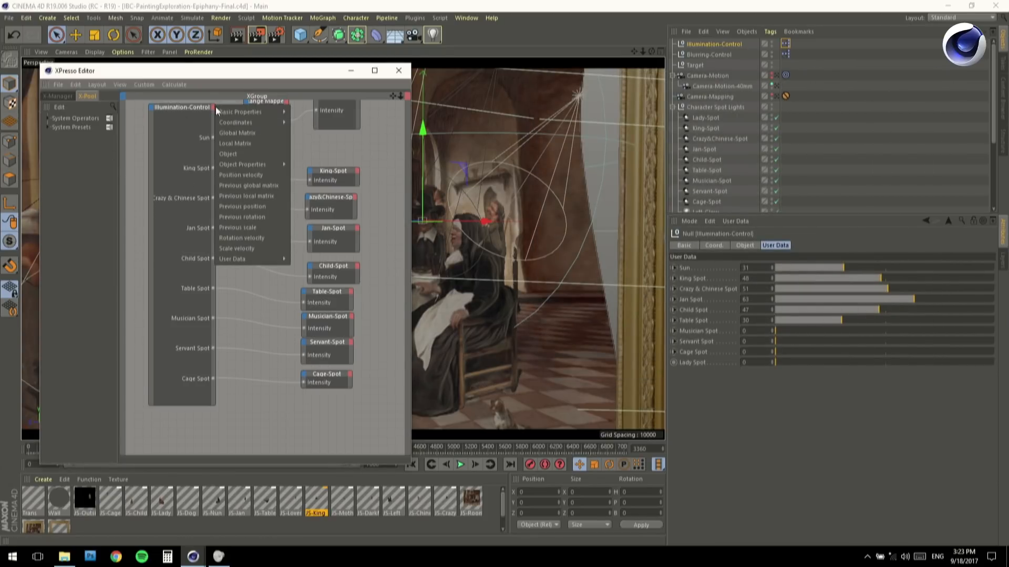
mouse_move(233, 260)
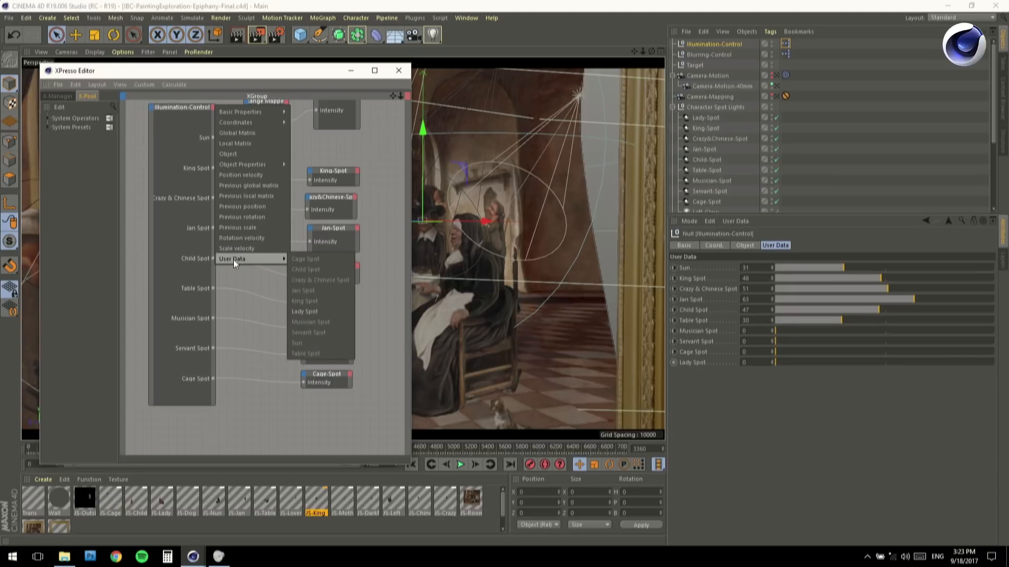
left_click(301, 311)
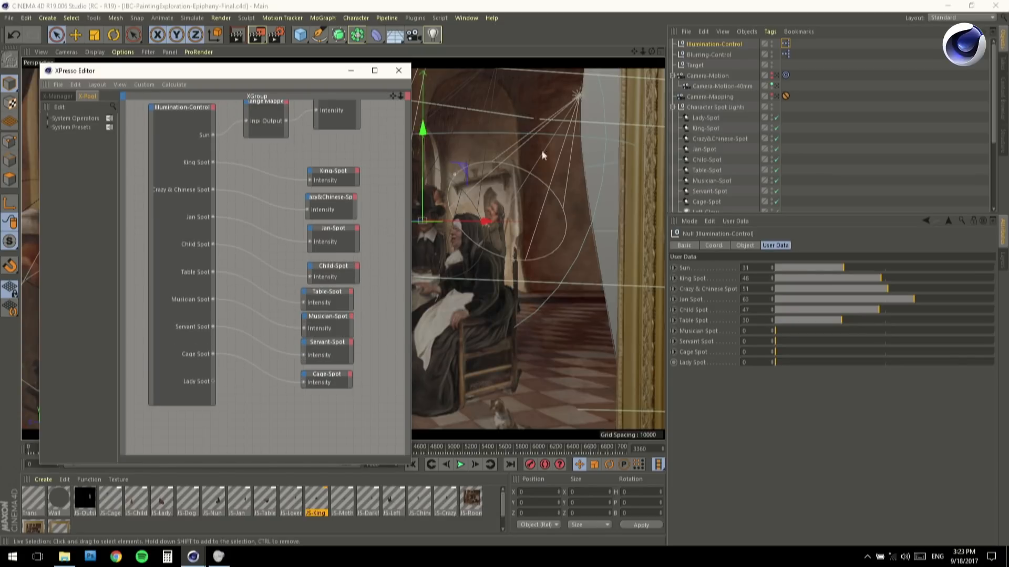
Place the Lady-Spot light in the XPresso graph below the Cage-Spot node and add a No Illumination input port
left_click_drag(703, 117, 321, 444)
left_click(289, 405)
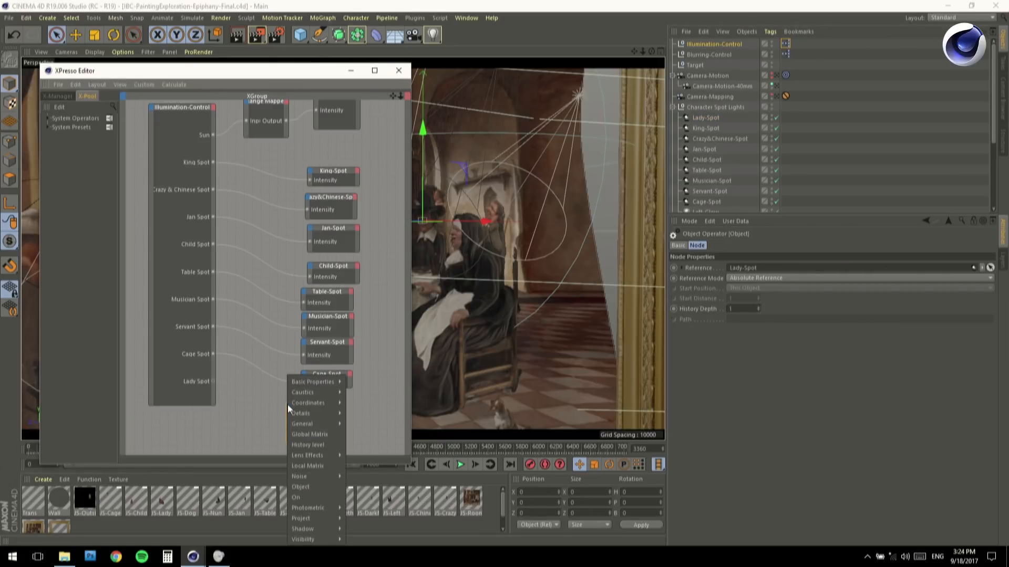
mouse_move(337, 518)
mouse_move(336, 424)
left_click(371, 439)
Connect Illumination-Control's Lady Spot output to the No Illumination input of the Lady-Spot node and select that node
left_click(210, 382)
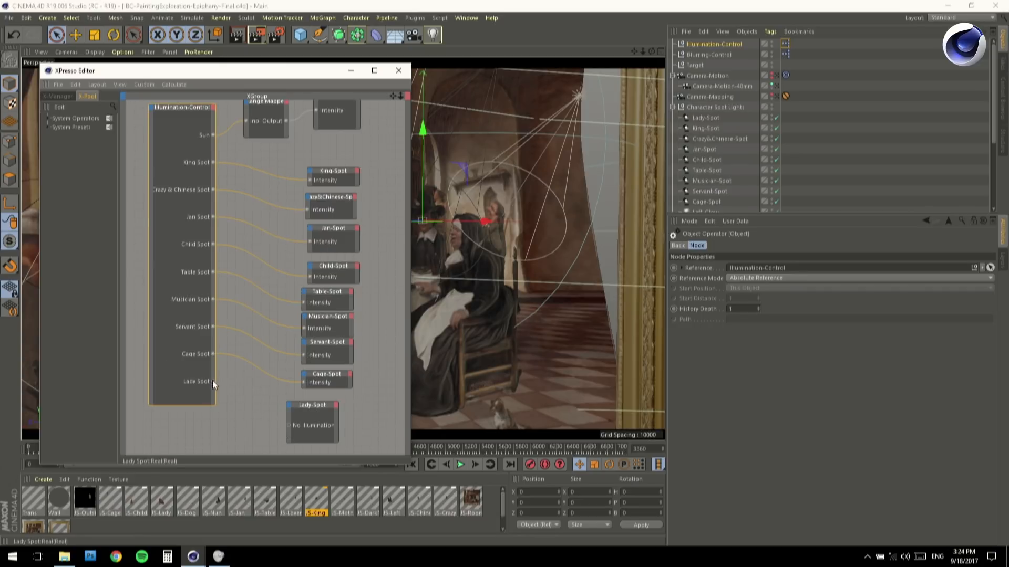
left_click_drag(289, 427, 289, 426)
left_click(316, 415)
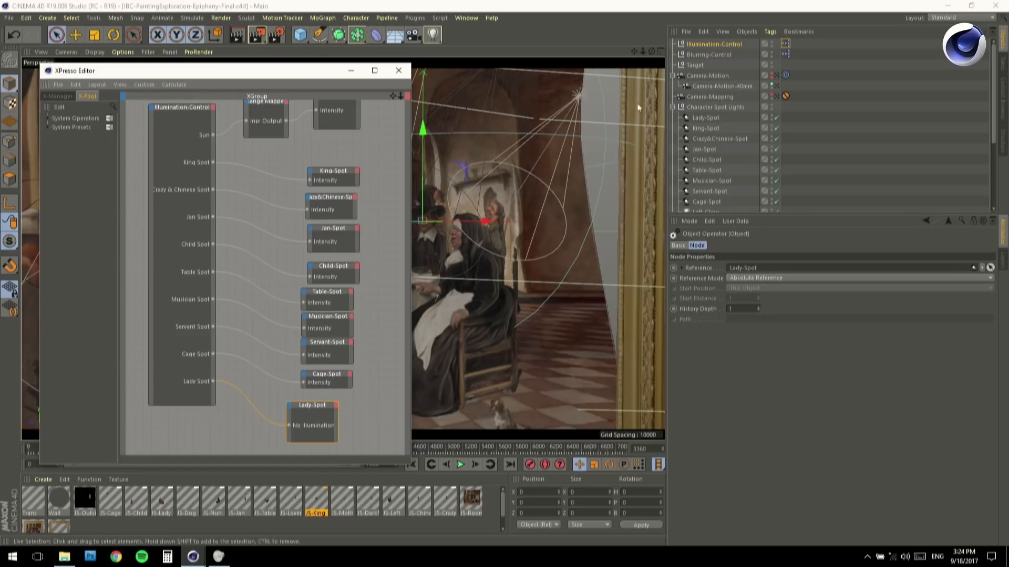
Close the XPresso graph and set Illumination-Control's Lady Spot slider to 61
left_click(399, 71)
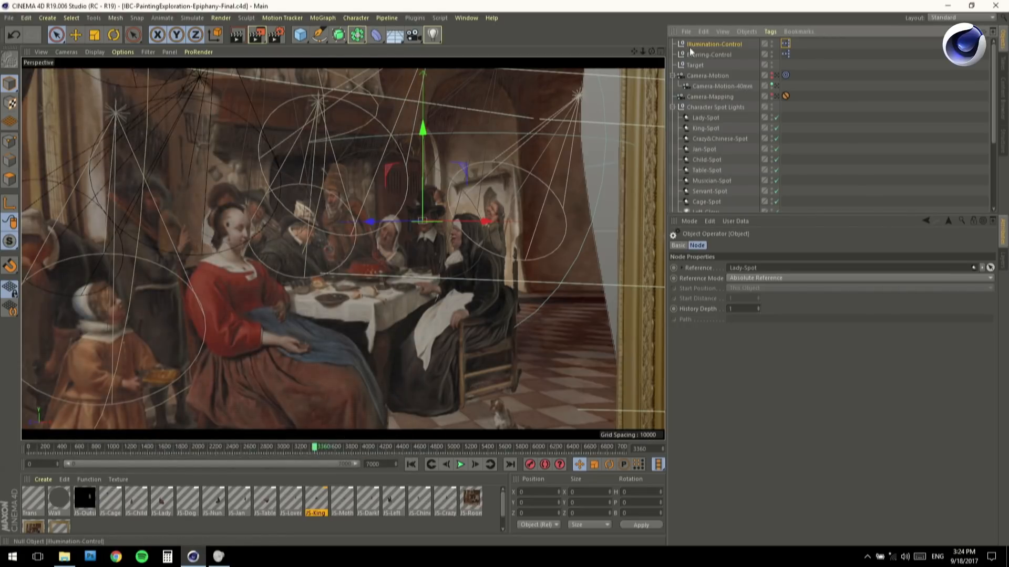
left_click(714, 44)
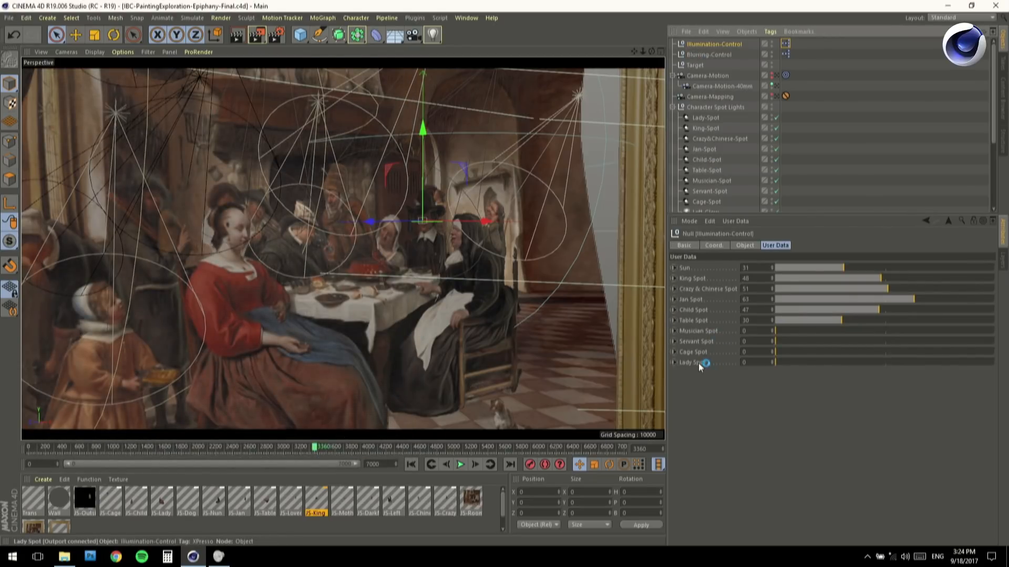
left_click_drag(782, 362, 910, 355)
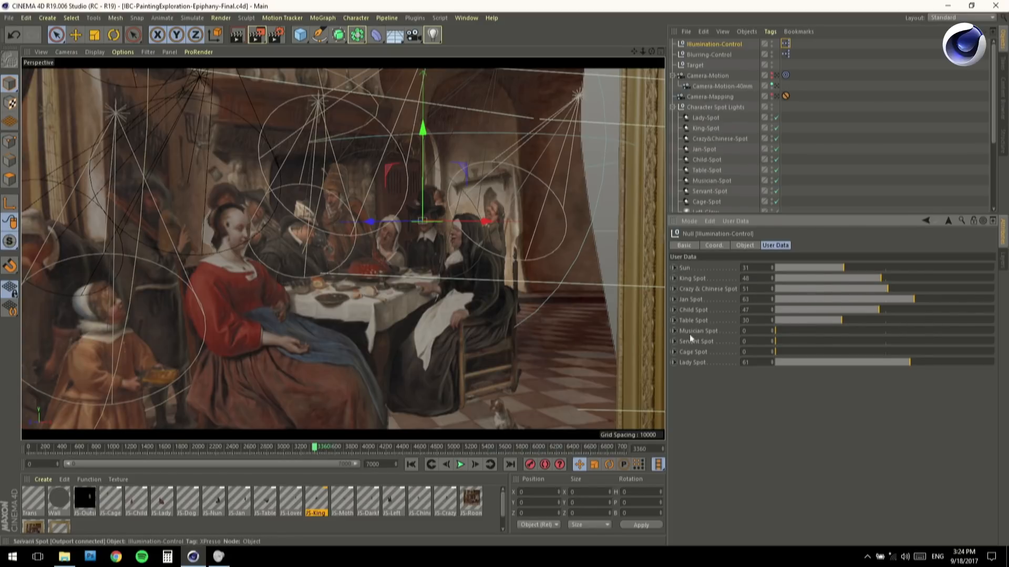
Set Illumination-Control's Sun to 41 and all spot sliders from King Spot through Cage Spot to 0, leaving Lady Spot on
left_click_drag(844, 268, 909, 266)
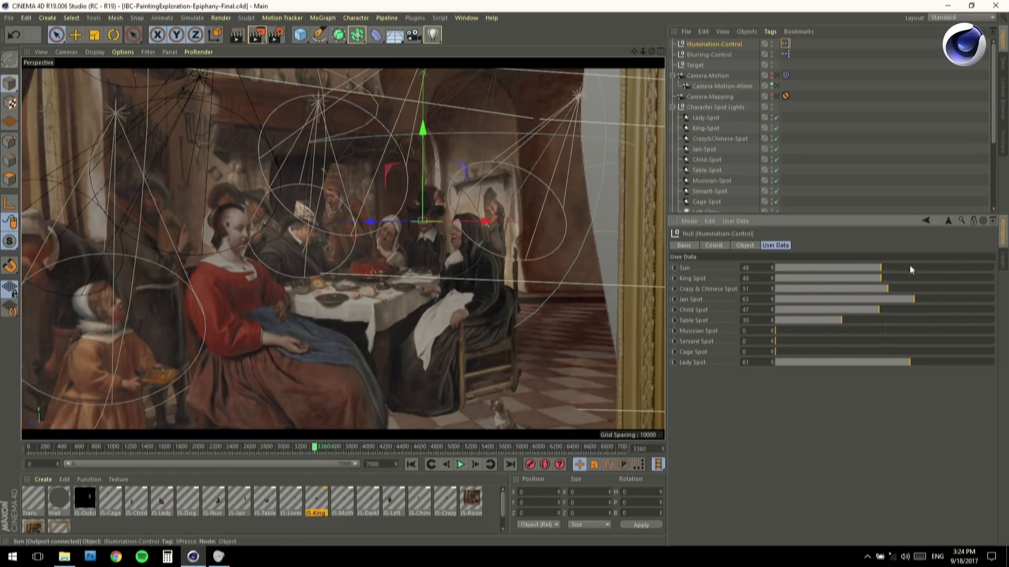
left_click(836, 300)
left_click(830, 281)
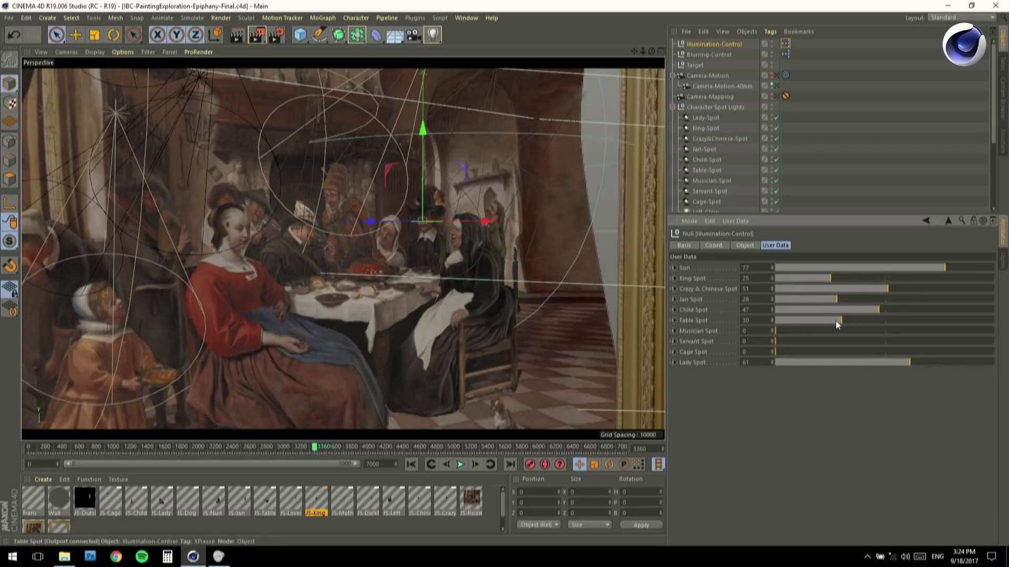
left_click(861, 299)
left_click(844, 309)
left_click(812, 318)
left_click_drag(802, 320, 768, 278)
left_click_drag(870, 265, 864, 268)
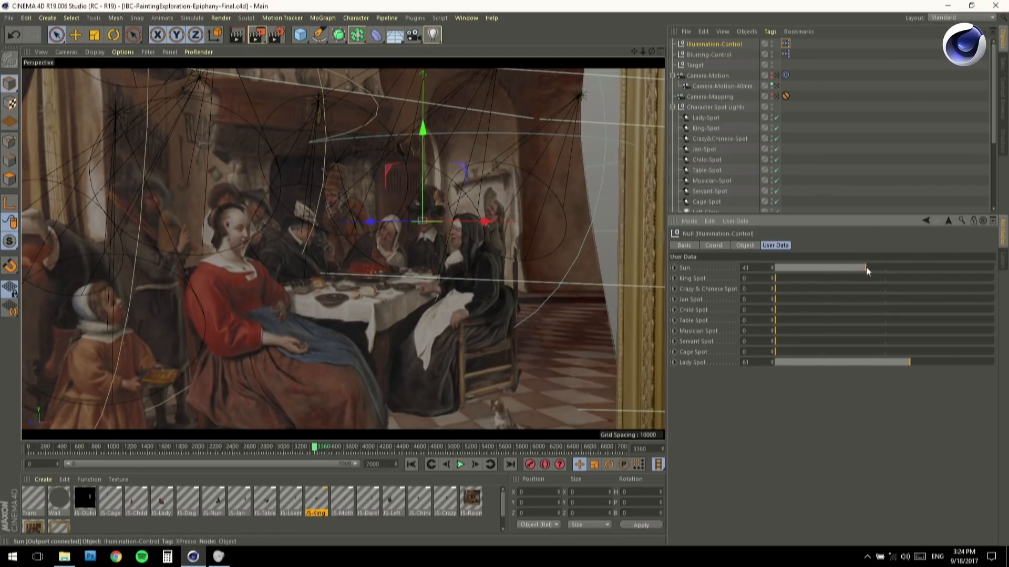
Render a close-up of the lady in red in the viewport to examine her spot lighting
scroll(253, 250, "up", 5)
middle_click_drag(203, 228, 261, 239, "alt")
left_click_drag(270, 259, 236, 251, "alt")
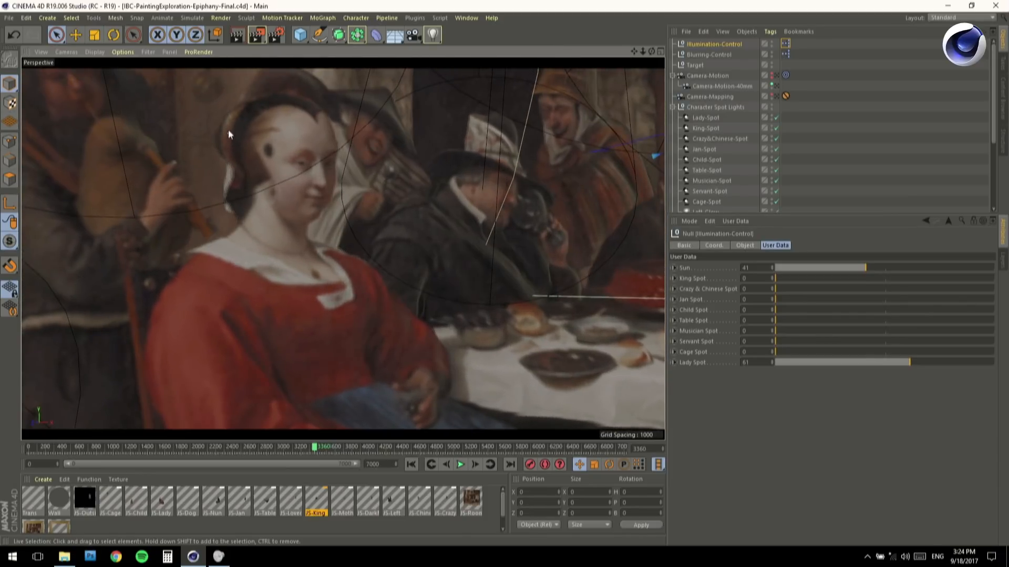
left_click(237, 35)
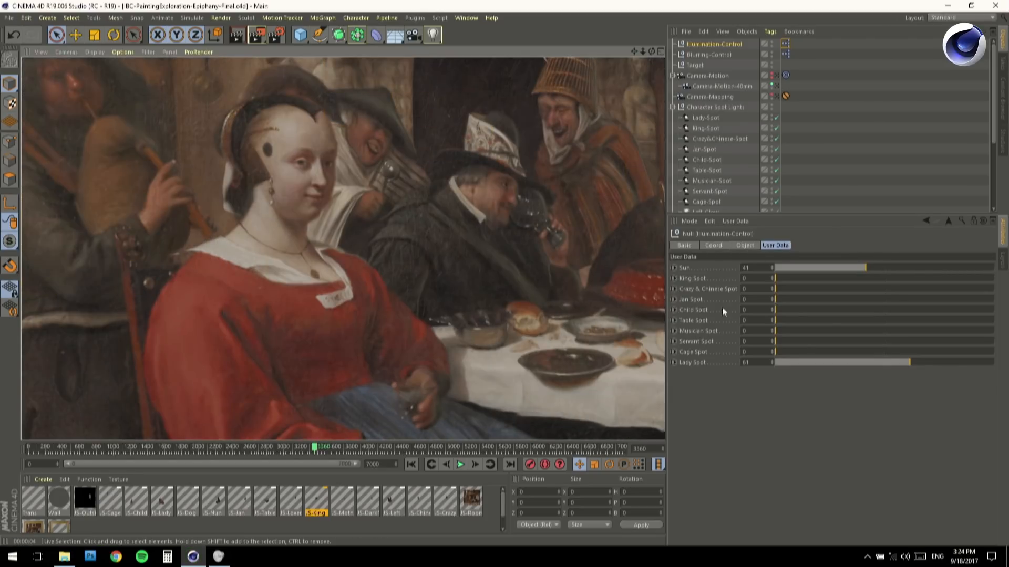
Lower Sun to 13 and raise Lady Spot to 100, rendering the lady in the viewport to compare the lighting
left_click(817, 268)
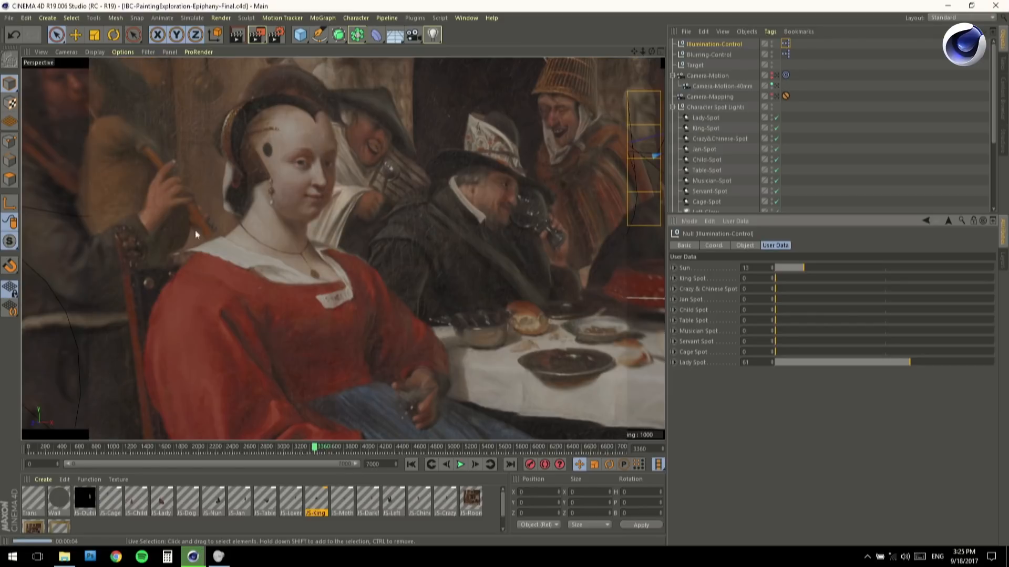
left_click_drag(298, 249, 258, 253, "alt")
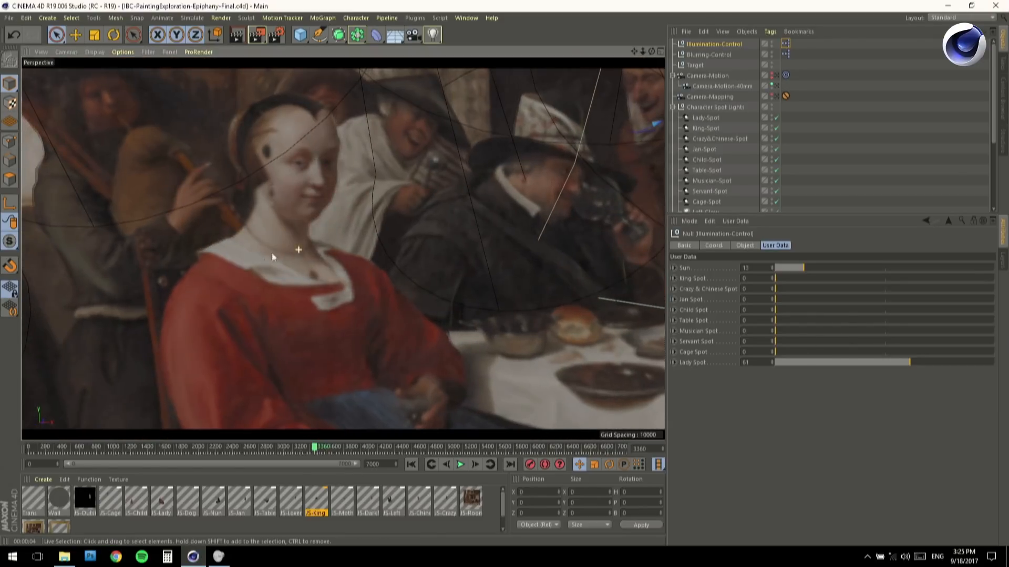
left_click_drag(900, 363, 1005, 377)
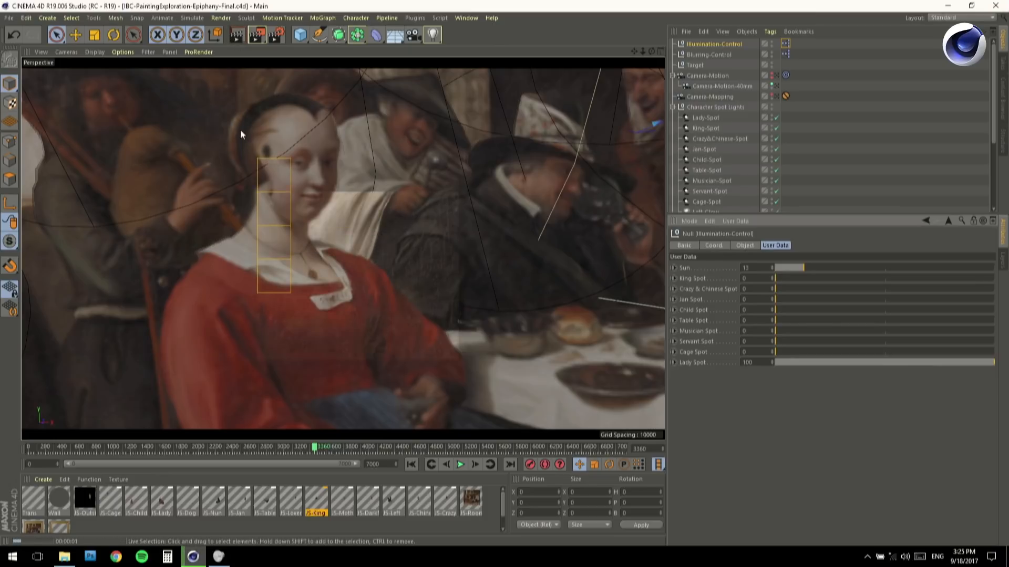
Examine the lady's lighting within the wider scene and frame the child standing in front of her
right_click_drag(237, 238, 189, 217, "alt")
right_click_drag(256, 242, 306, 251, "alt")
left_click_drag(307, 251, 282, 265, "alt")
middle_click_drag(282, 265, 288, 270, "alt")
left_click_drag(288, 270, 298, 238, "alt")
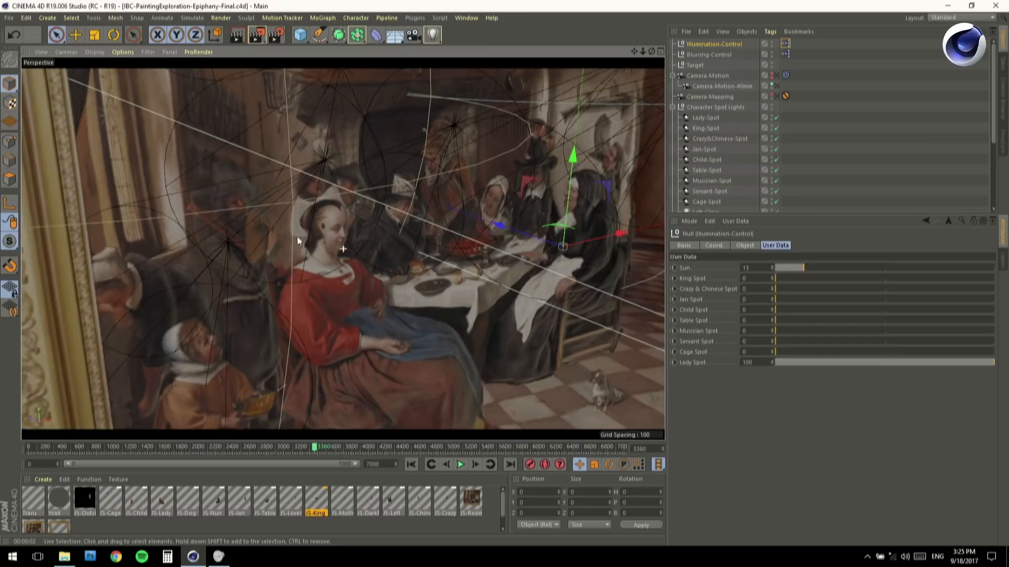
middle_click_drag(298, 238, 278, 210, "alt")
middle_click_drag(152, 352, 171, 268, "alt")
right_click_drag(171, 268, 210, 269, "alt")
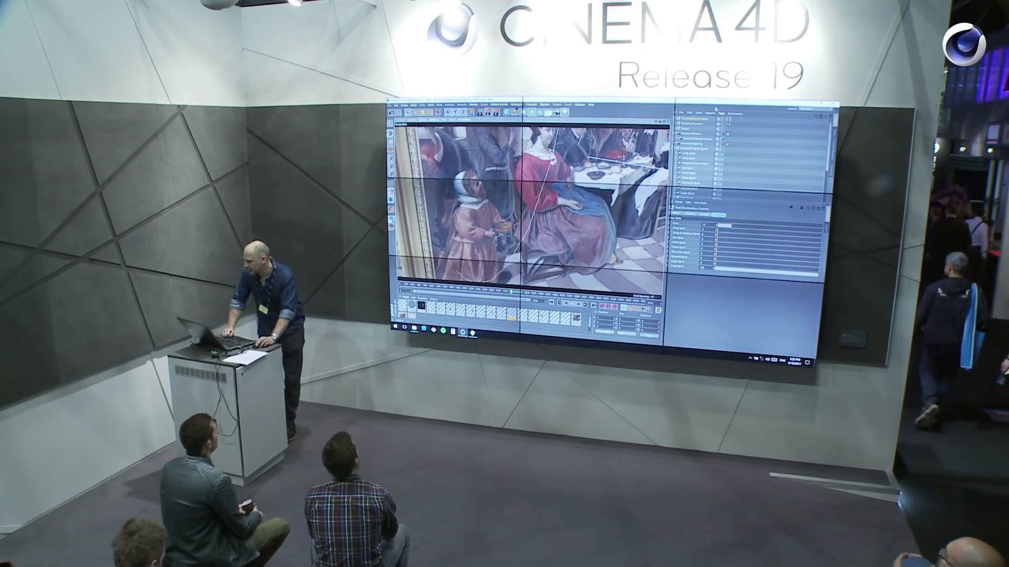
Set Illumination-Control's Sun to 88, Lady Spot to 18 and Child Spot to 49
left_click(691, 124)
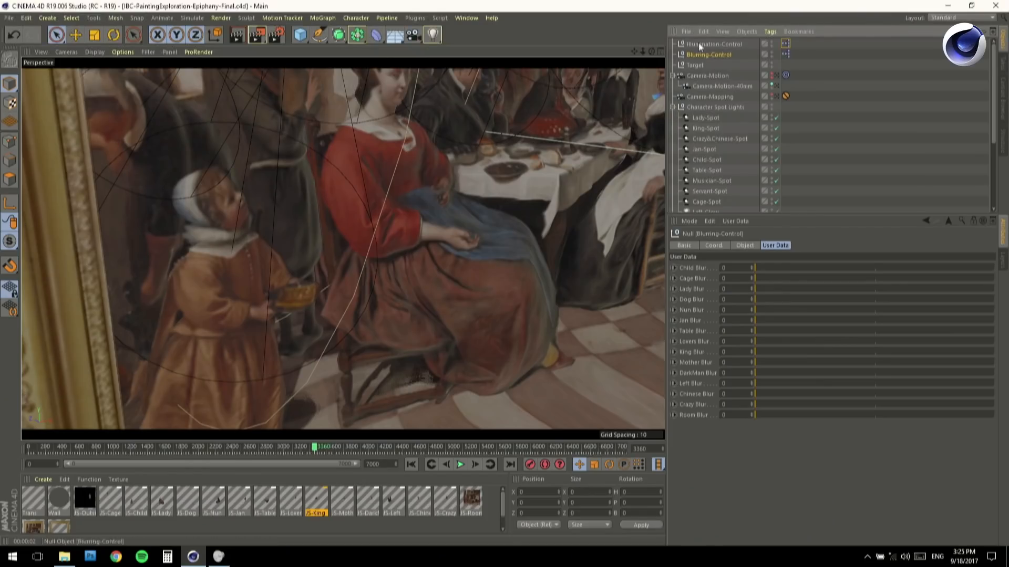
left_click(699, 45)
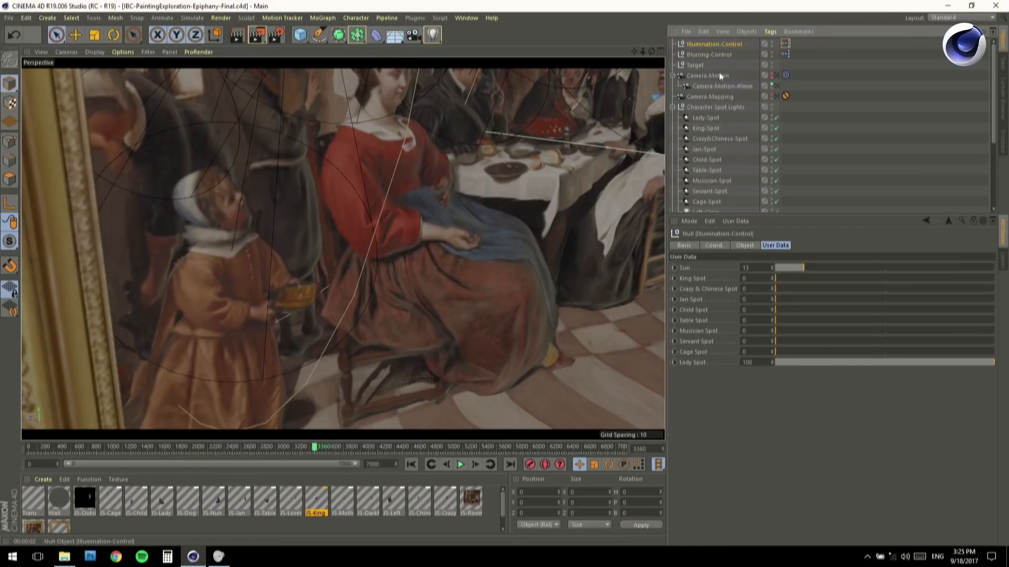
left_click_drag(808, 268, 968, 268)
left_click(815, 362)
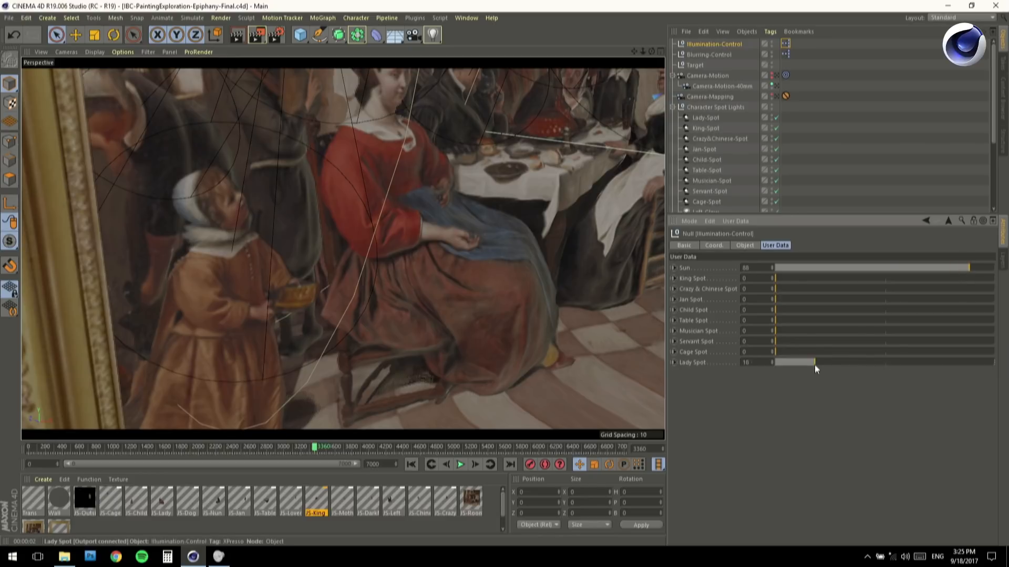
left_click_drag(789, 310, 875, 316)
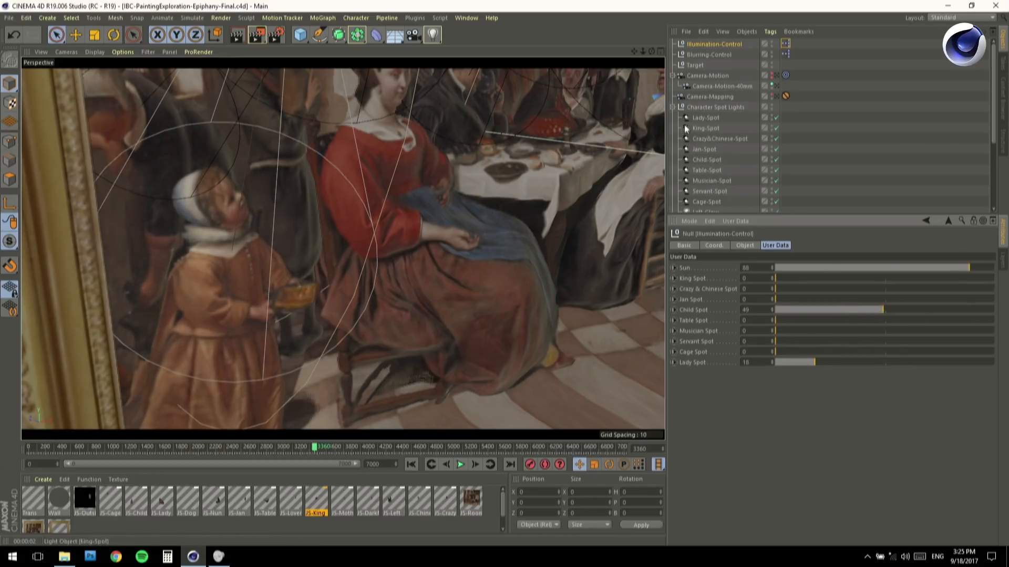
Set Blurring-Control's sliders to 100, with Mother Blur at 97 and Child Blur at 0
left_click(698, 55)
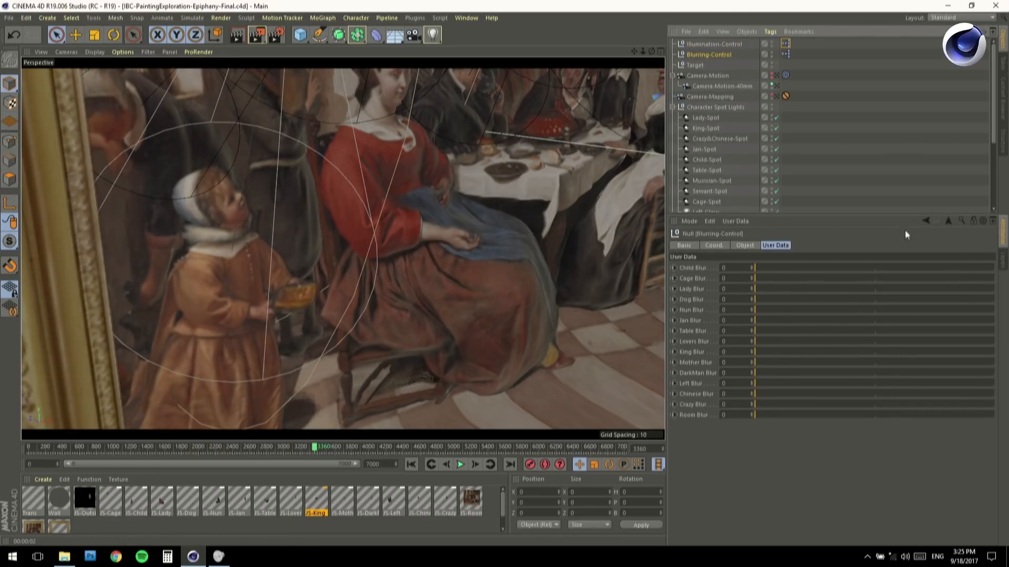
left_click_drag(863, 268, 997, 342)
left_click_drag(985, 352, 997, 415)
left_click_drag(862, 404, 997, 404)
left_click_drag(785, 268, 806, 270)
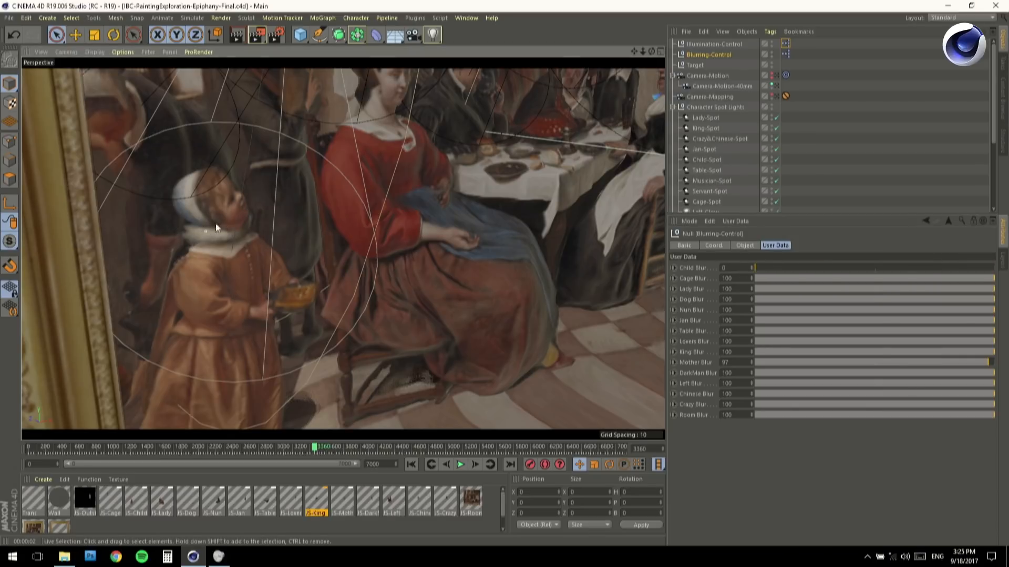
Render close-ups of the child in the viewport to compare the sharp figure with the blurred surroundings
middle_click_drag(210, 229, 233, 220, "alt")
left_click_drag(232, 220, 256, 225, "alt")
right_click_drag(257, 225, 339, 234, "alt")
left_click_drag(342, 248, 274, 204, "alt")
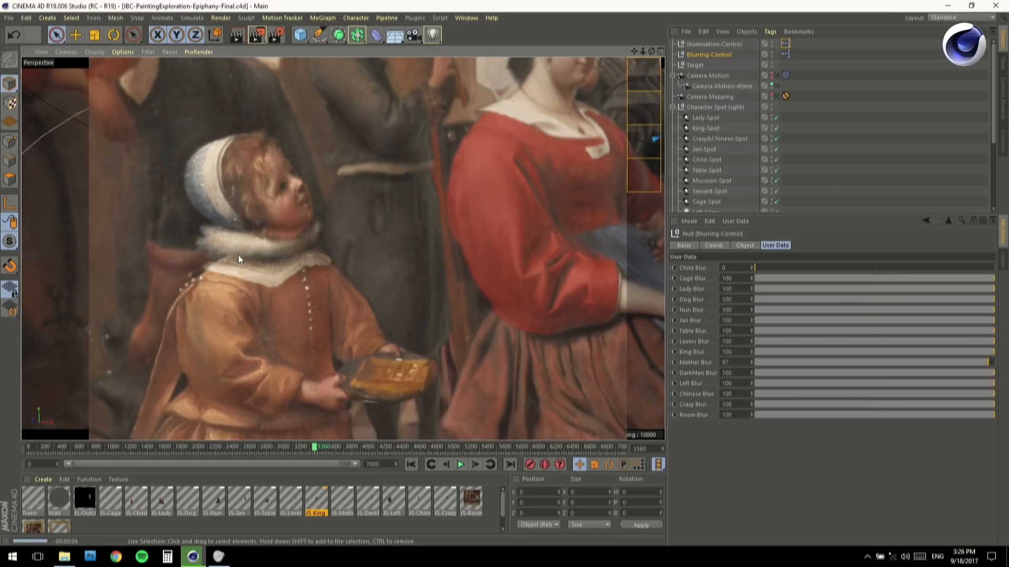
left_click_drag(232, 275, 206, 273, "alt")
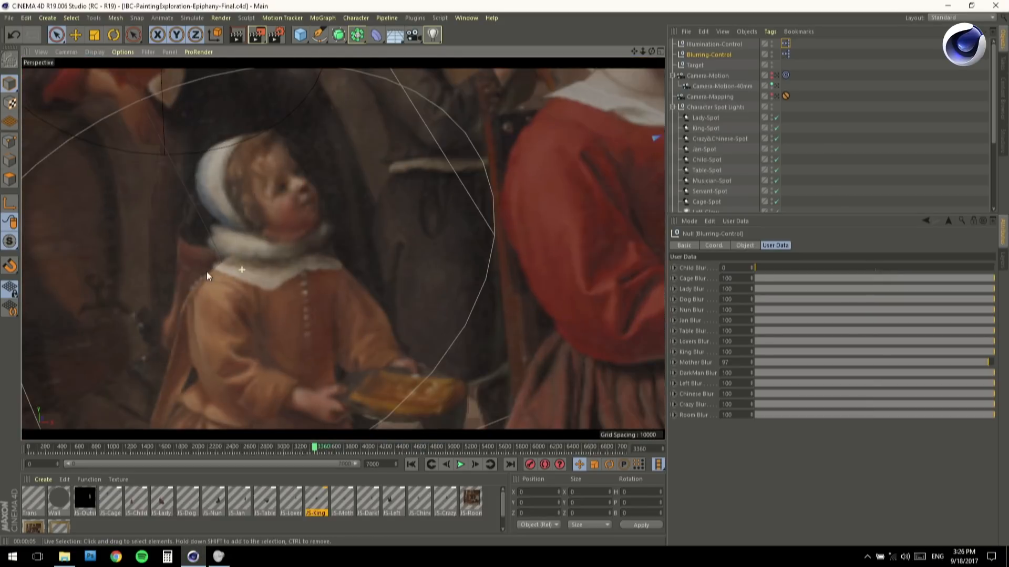
right_click_drag(292, 232, 292, 173, "alt")
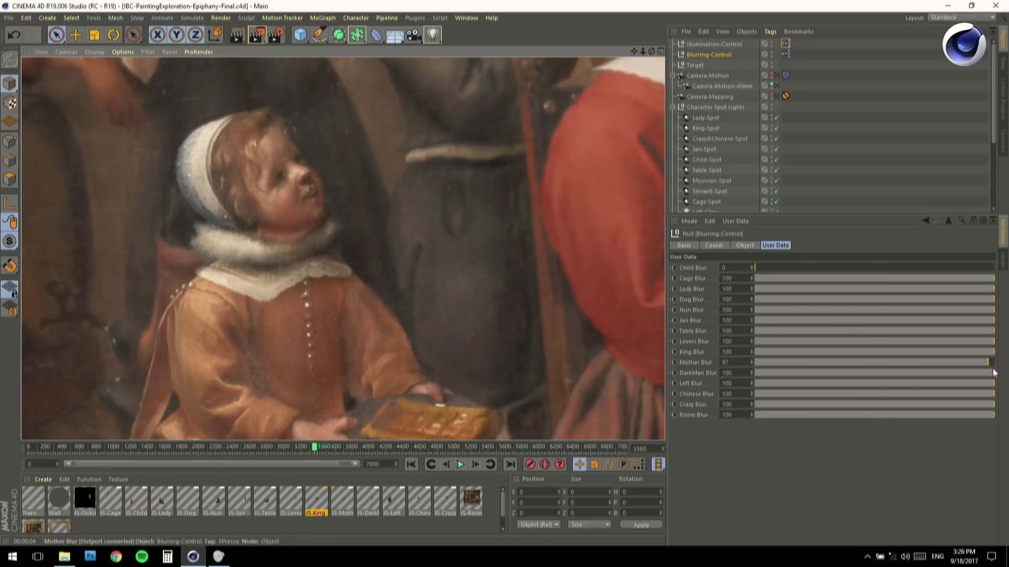
Set Blurring-Control's Mother Blur and Lovers Blur to 0, Table Blur to 41, Jan Blur to 50 and Nun Blur to 56
left_click_drag(826, 362, 727, 360)
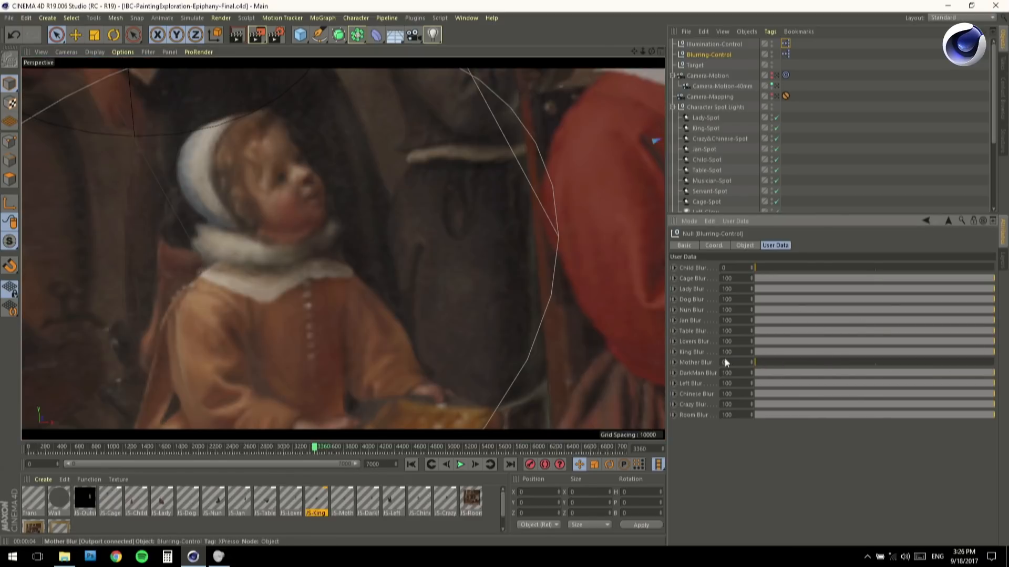
left_click_drag(819, 341, 746, 342)
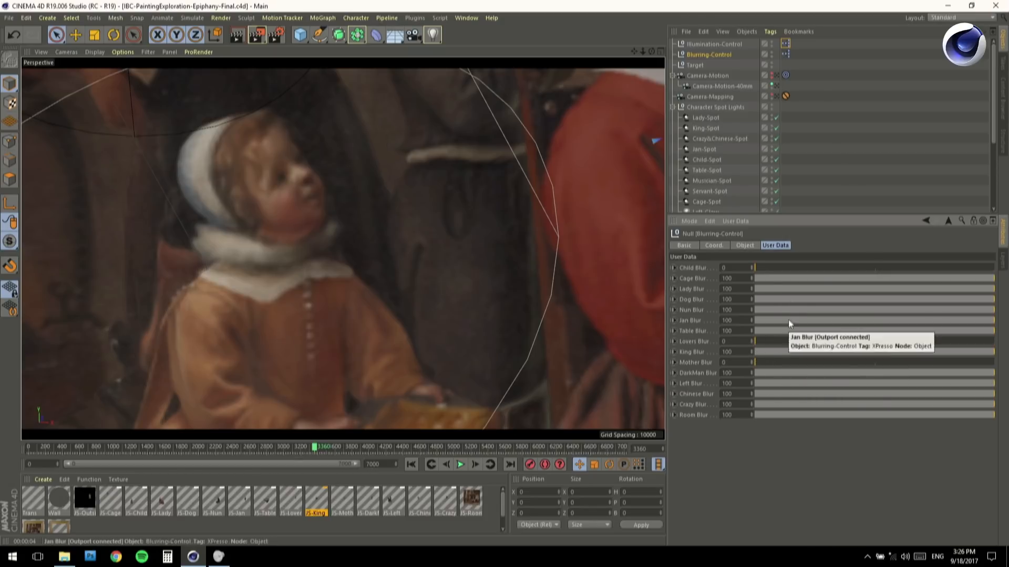
left_click(851, 331)
left_click_drag(885, 320, 875, 320)
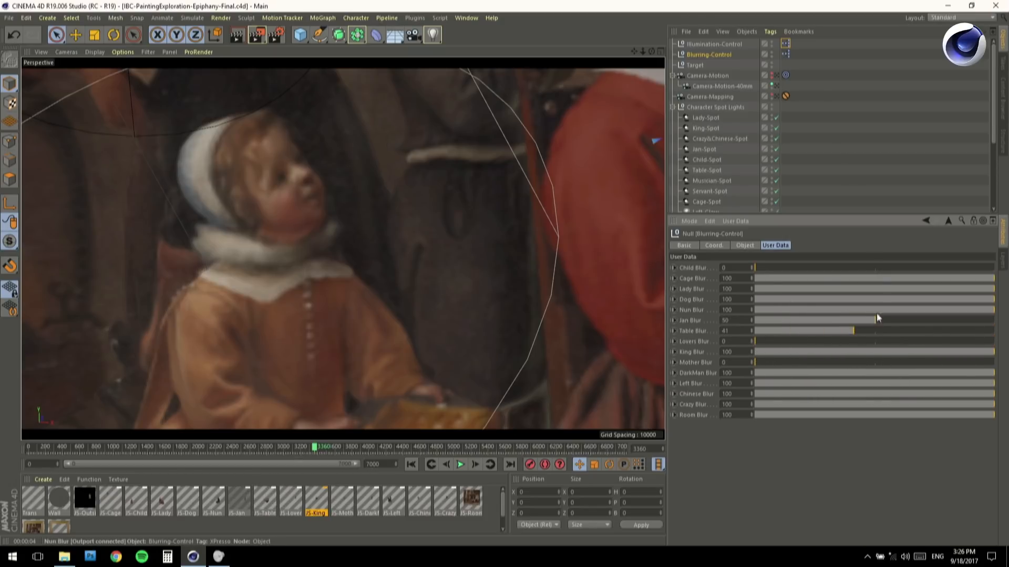
left_click(888, 310)
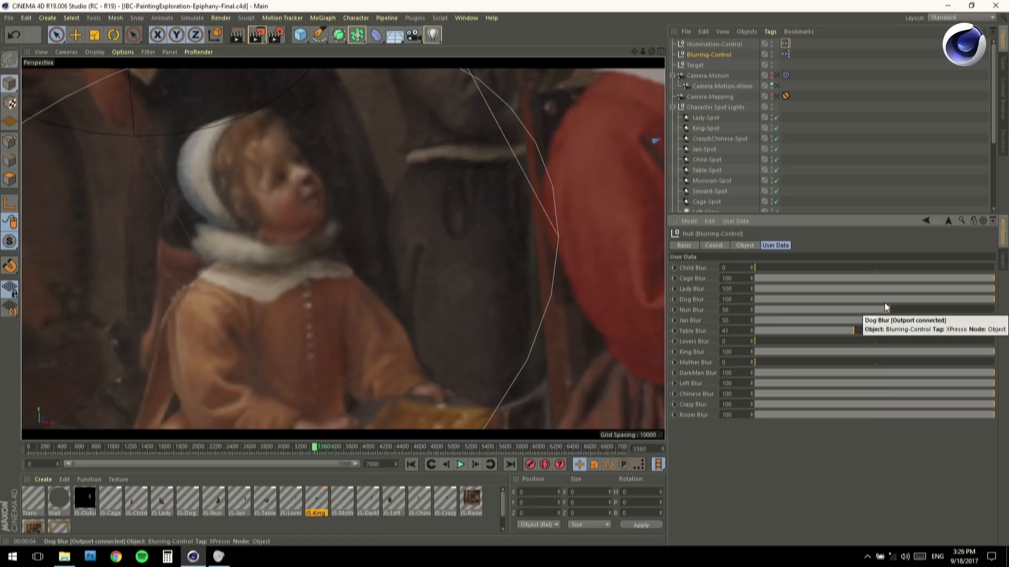
Set Blurring-Control's King Blur to 31, DarkMan Blur to 25, Mother Blur to 26 and Lady Blur to 74
left_click(839, 352)
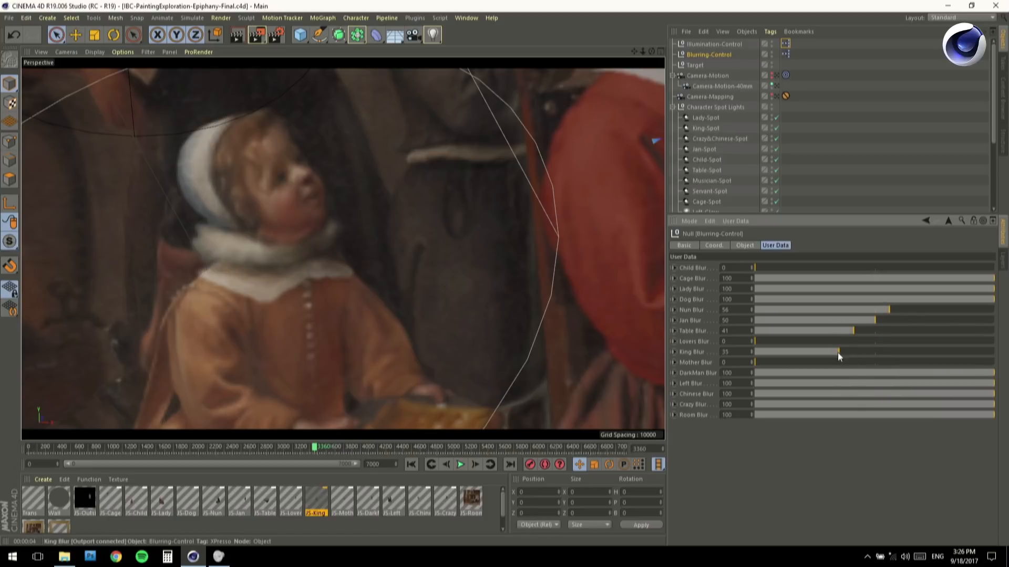
left_click(815, 373)
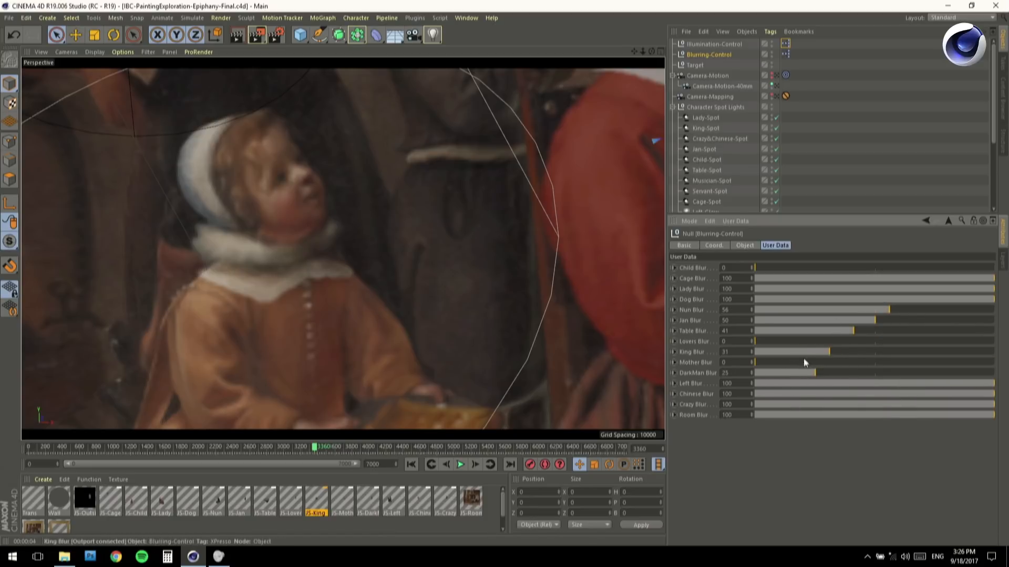
left_click(934, 288)
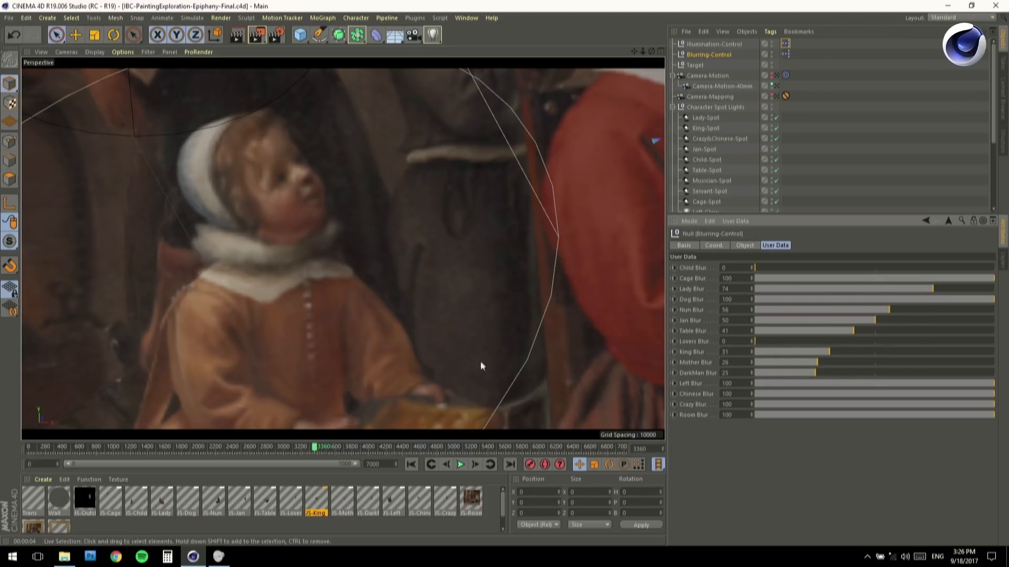
Switch to File Explorer and open a video file for playback
left_click(65, 558)
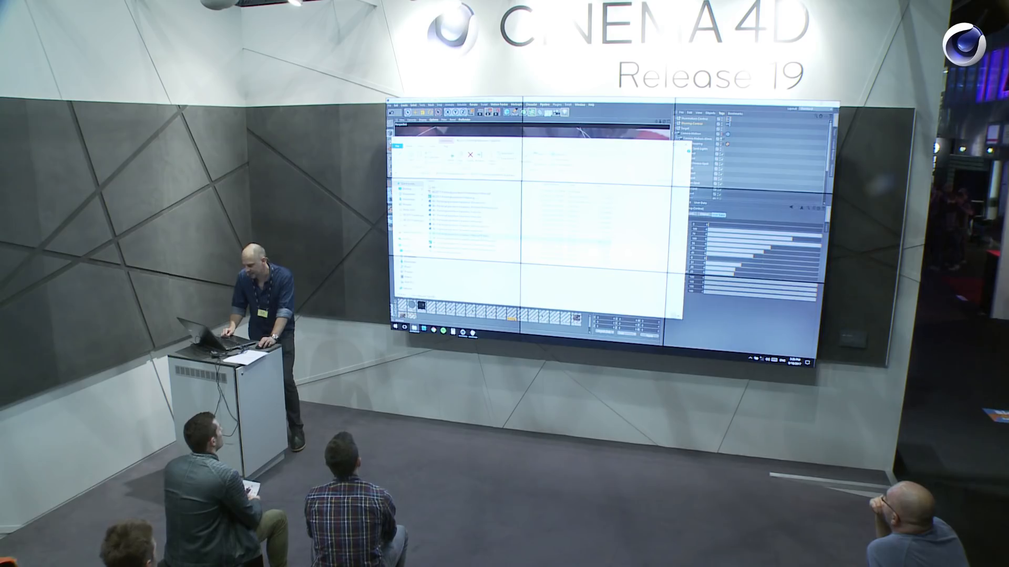
double_click(462, 235)
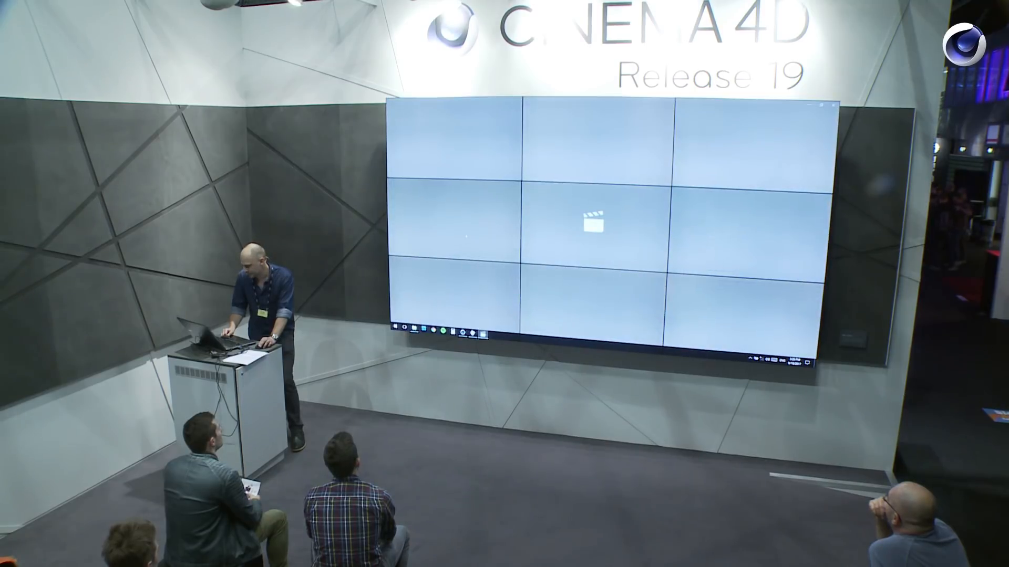